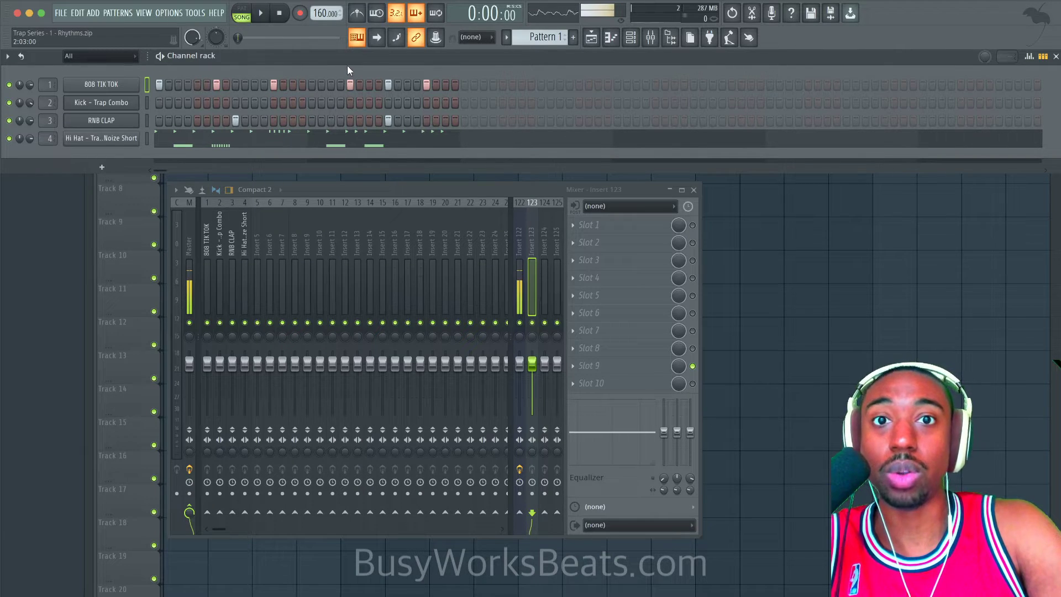
- Cut all of the Hi Hat - Trap Closed Noise Short channel's notes out of Pattern 1
left_click(141, 140)
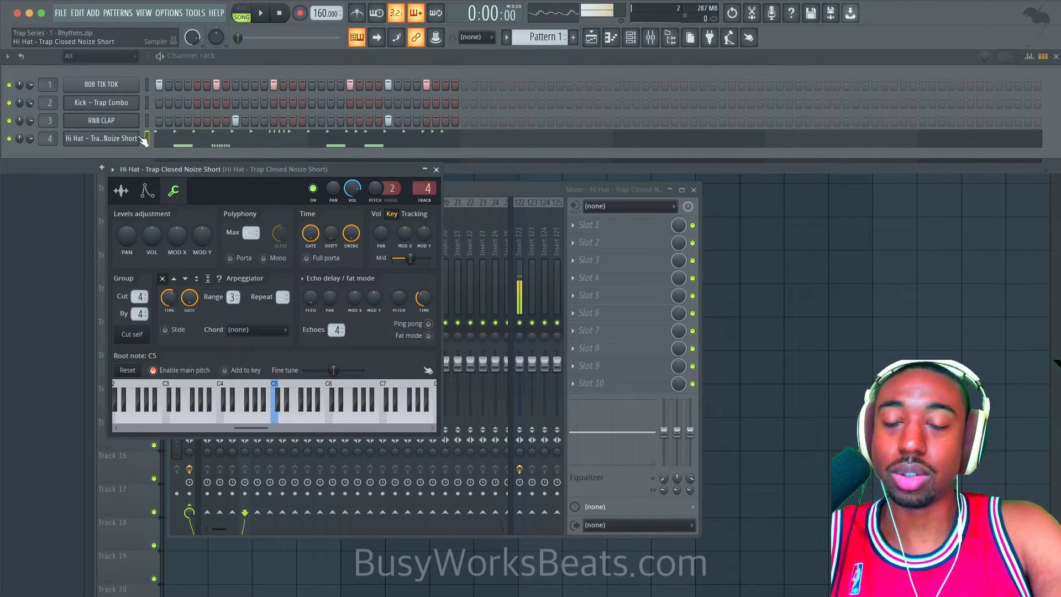
left_click(147, 137)
left_click(147, 138)
key("super+x")
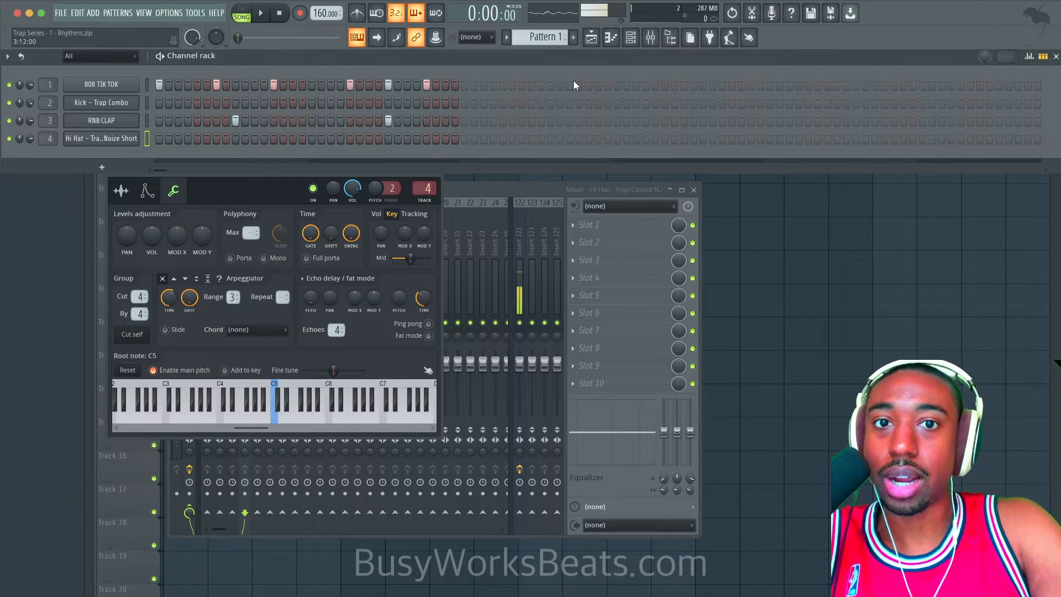
- Move the Pattern 1 clip in the playlist from Track 5 up to Track 1 at bar 1 and preview it
key("F12")
left_click(184, 105)
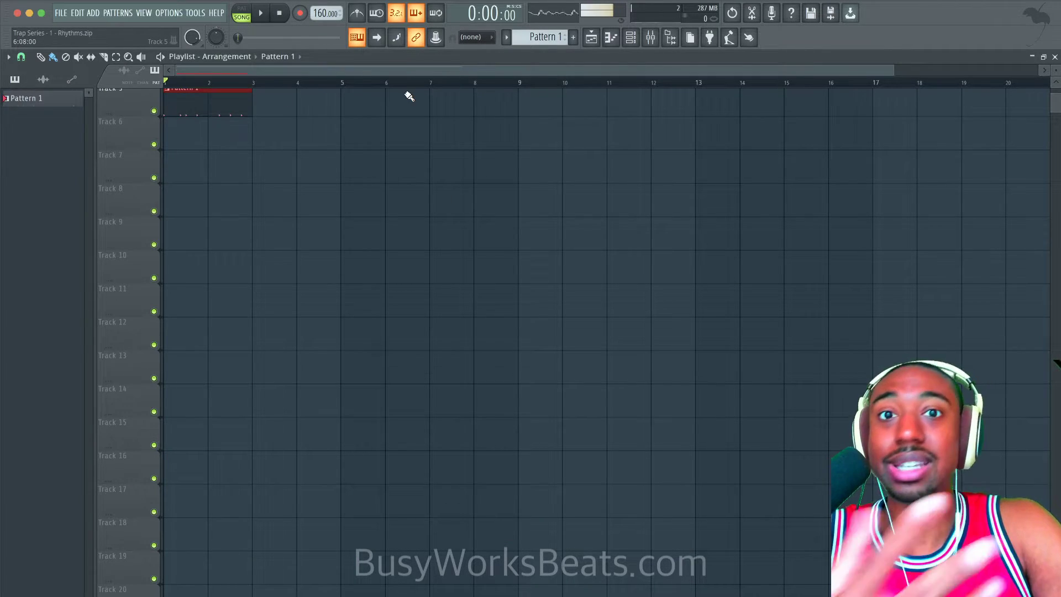
scroll(409, 97, "up", 3)
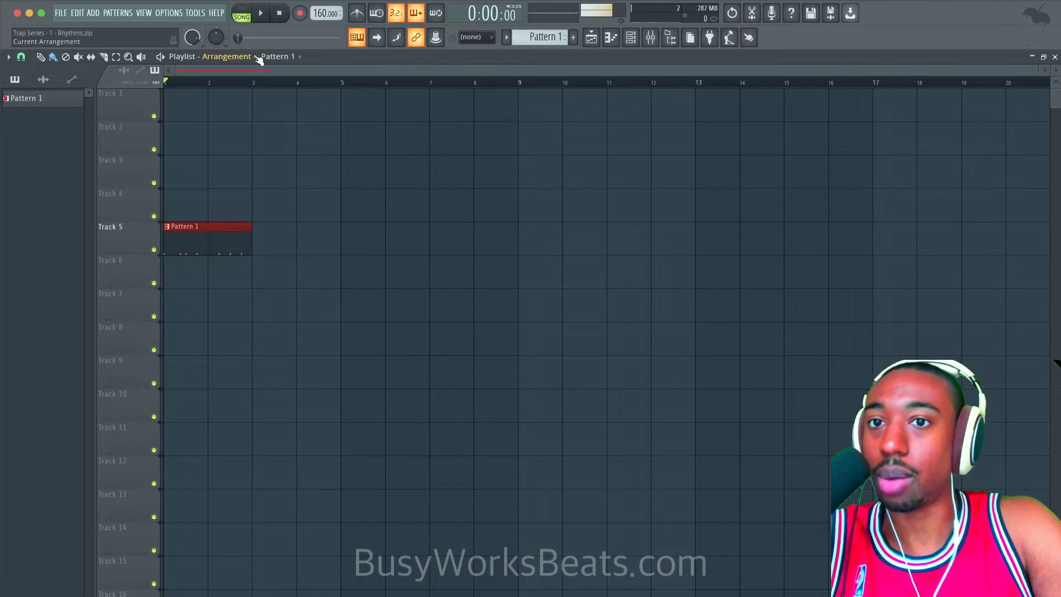
left_click_drag(209, 235, 210, 96)
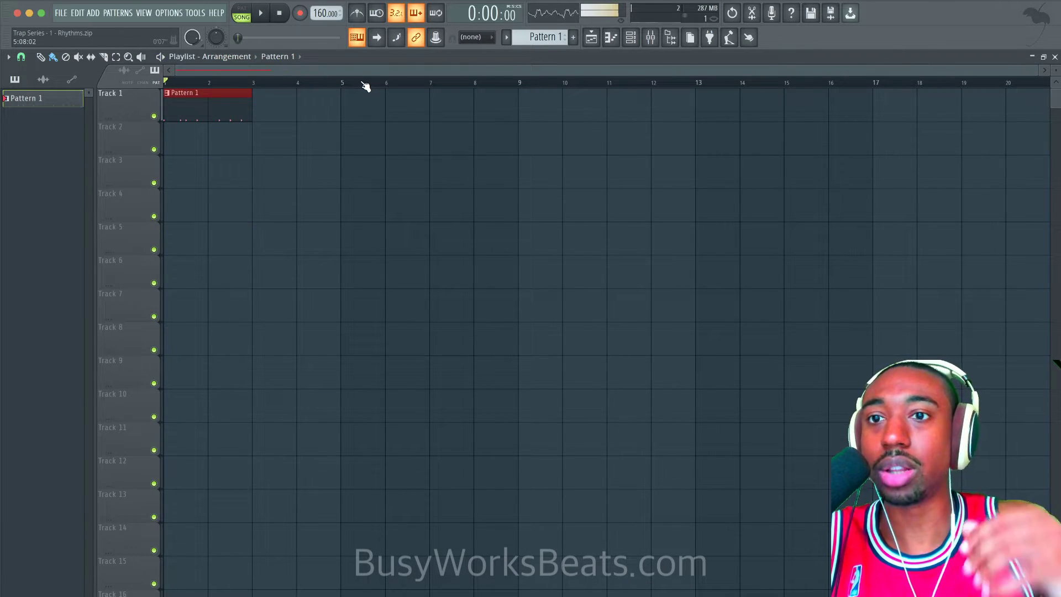
key("space")
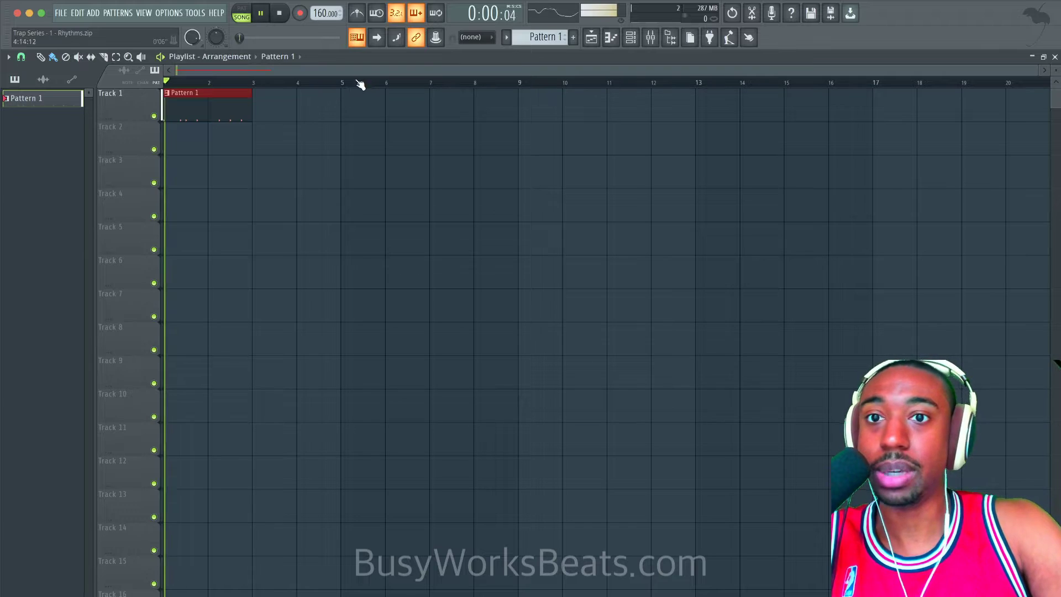
key("space")
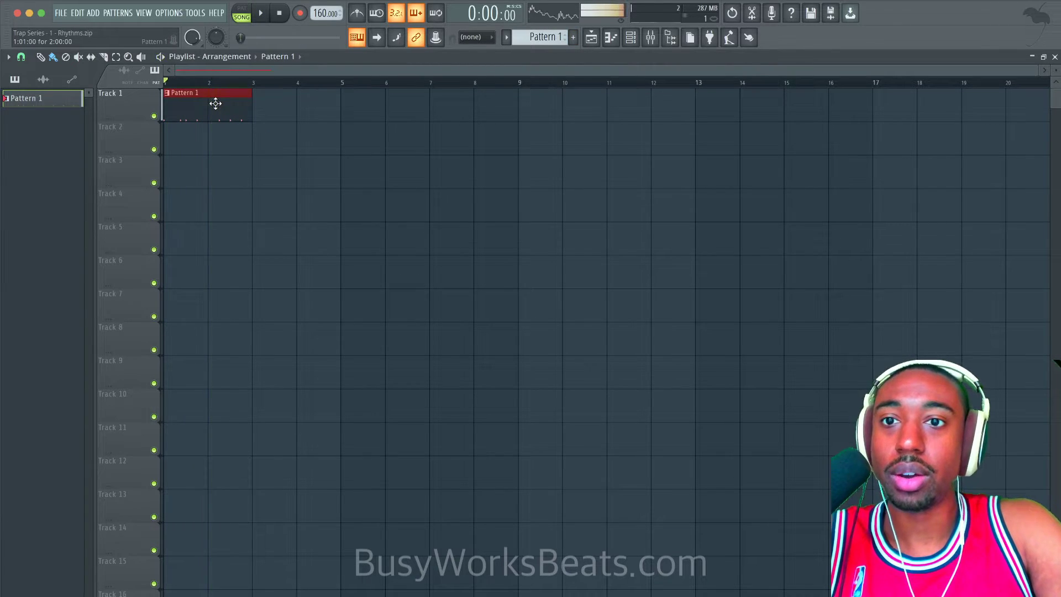
- Duplicate the Pattern 1 clip to bar 3 of Track 1 and make the copy unique
left_click_drag(205, 102, 270, 100)
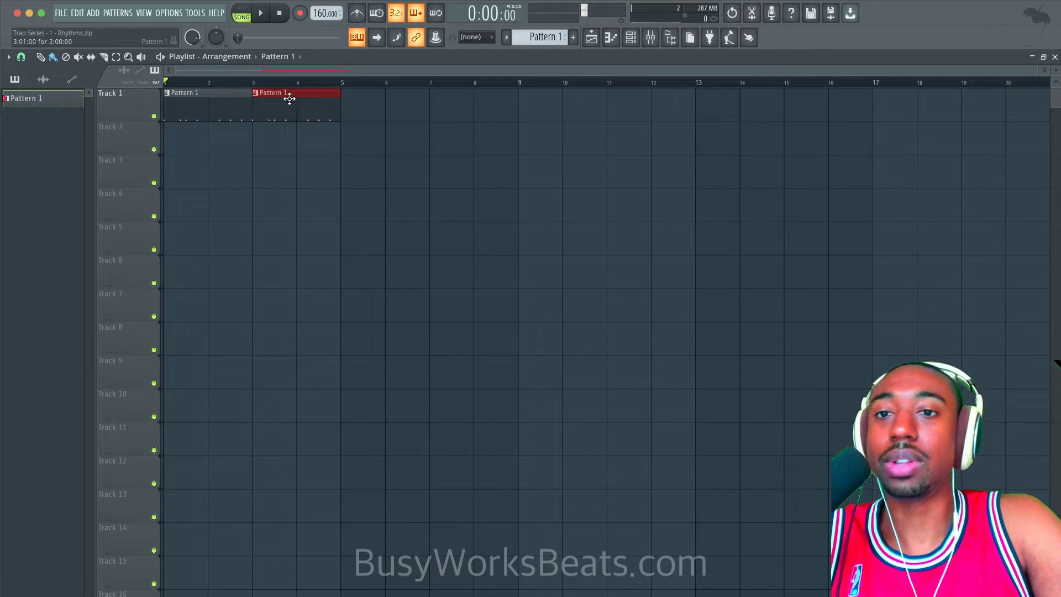
right_click(257, 95)
left_click(220, 159)
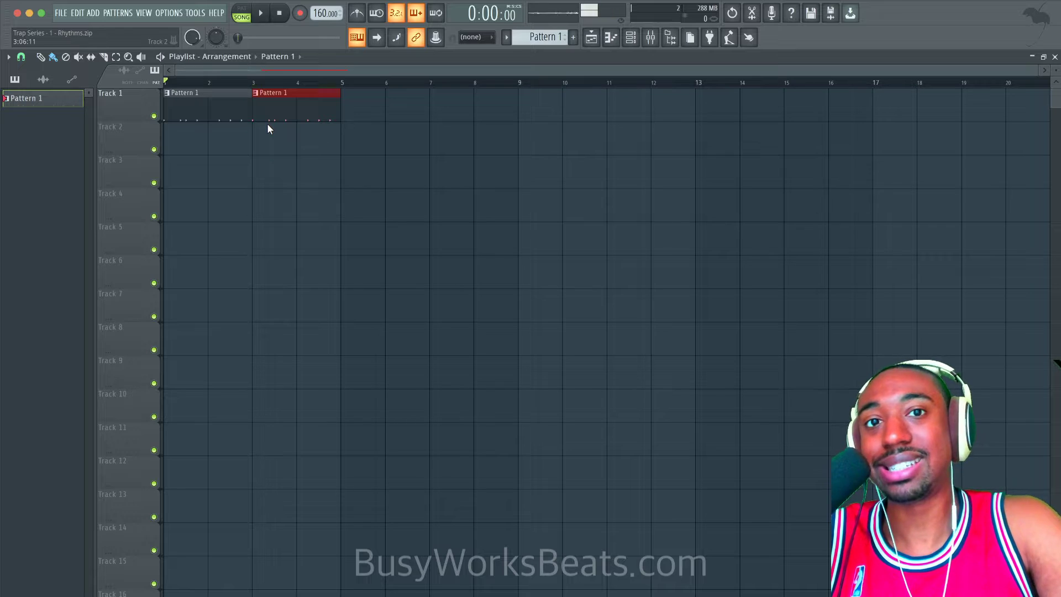
right_click(255, 95)
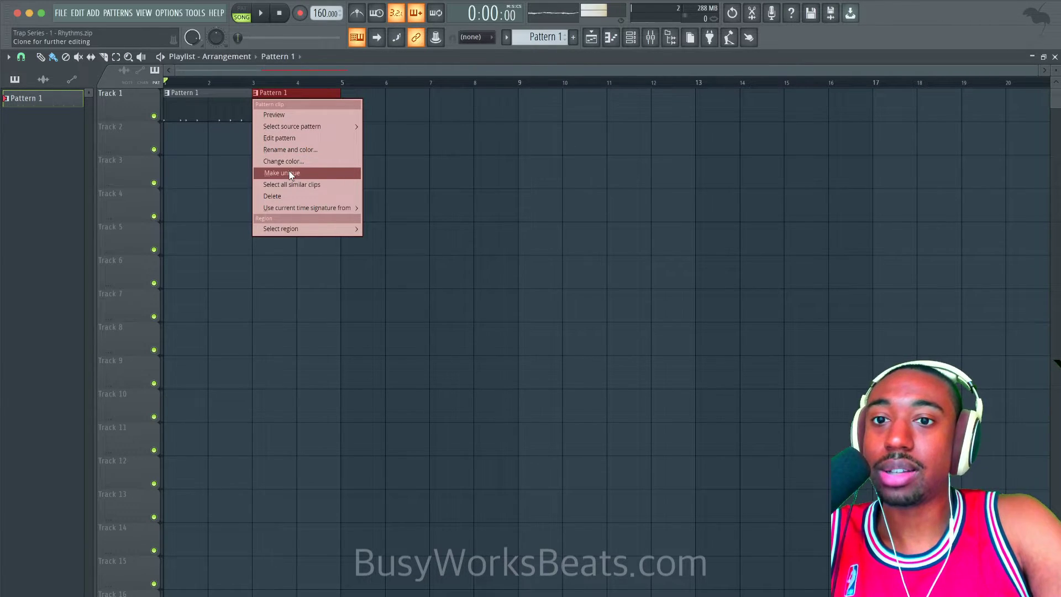
left_click(290, 172)
- Vary the 808 TIK TOK rhythm in Pattern 2 during playback by adding steps 19 and 27 and removing steps 25 and 29
double_click(280, 102)
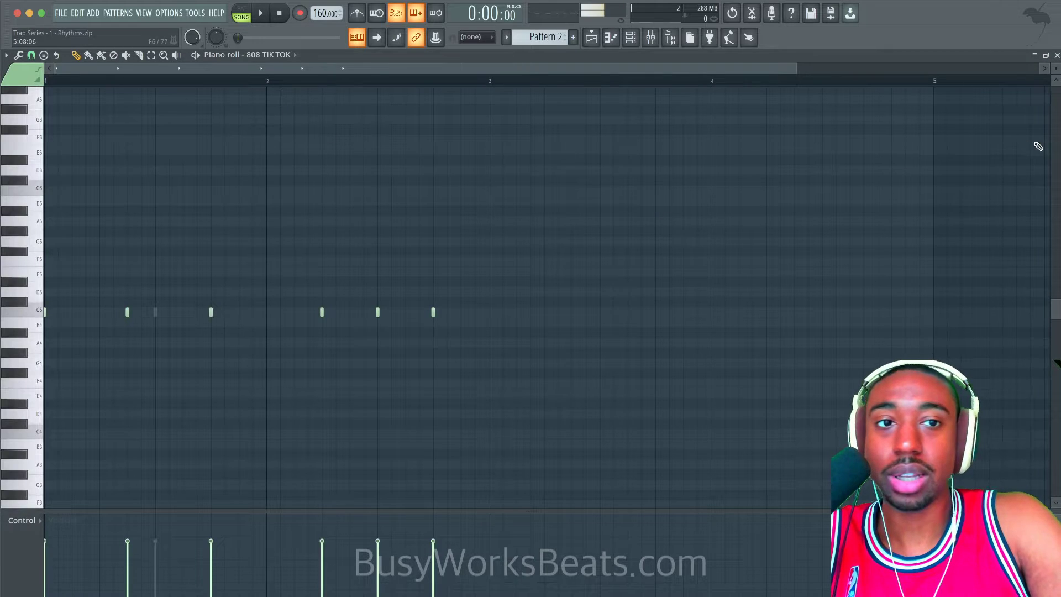
left_click(1057, 55)
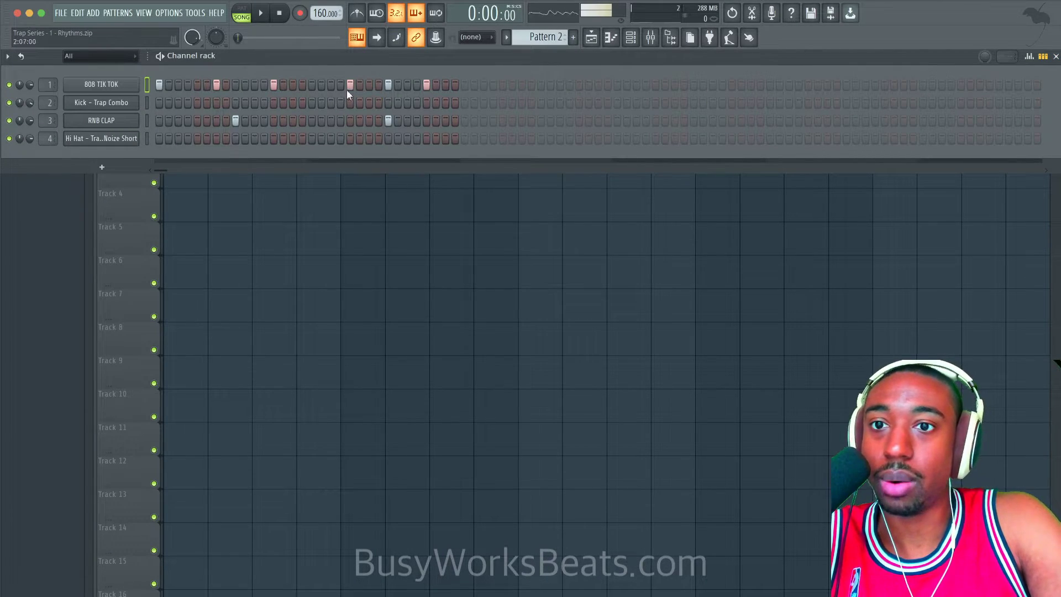
key("space")
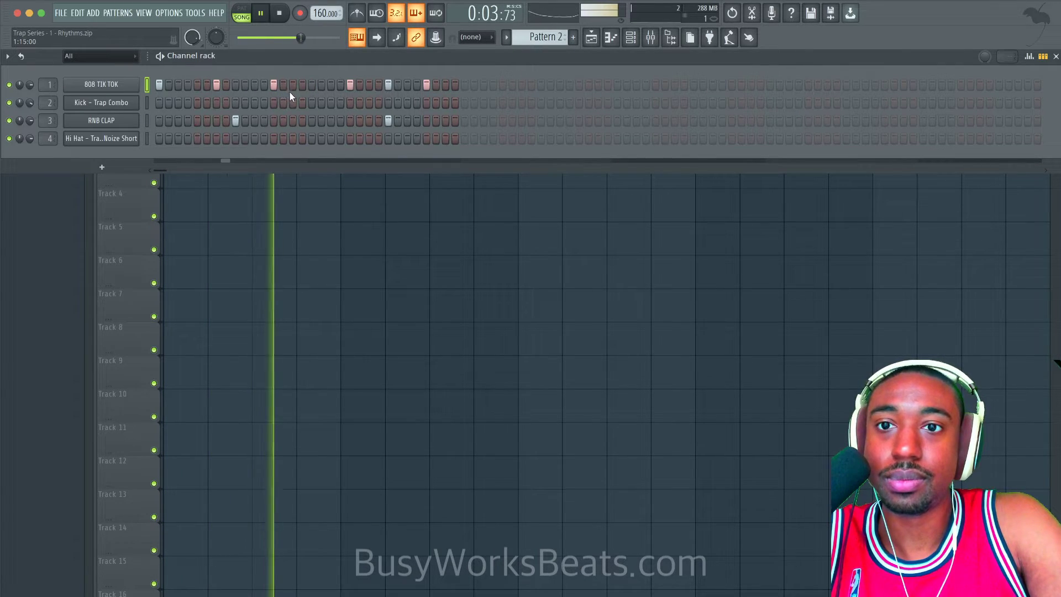
left_click(330, 84)
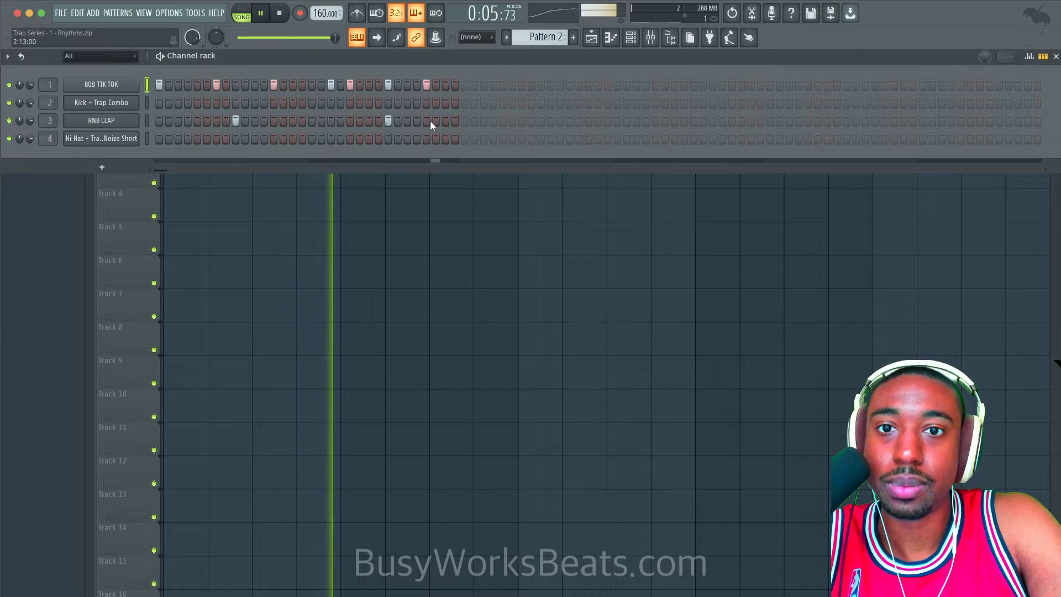
left_click(388, 85)
left_click(407, 85)
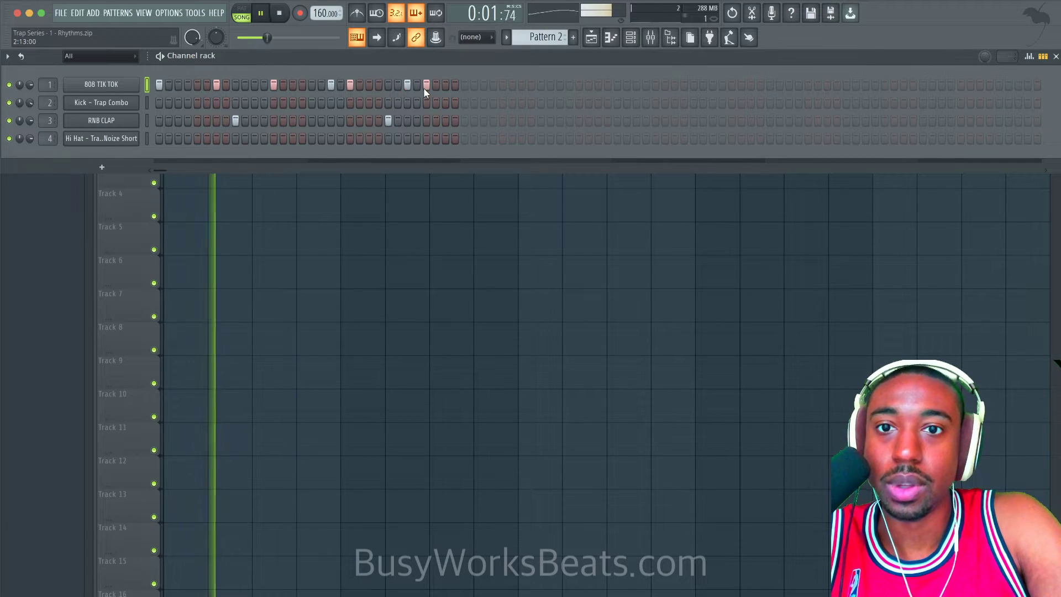
left_click(426, 85)
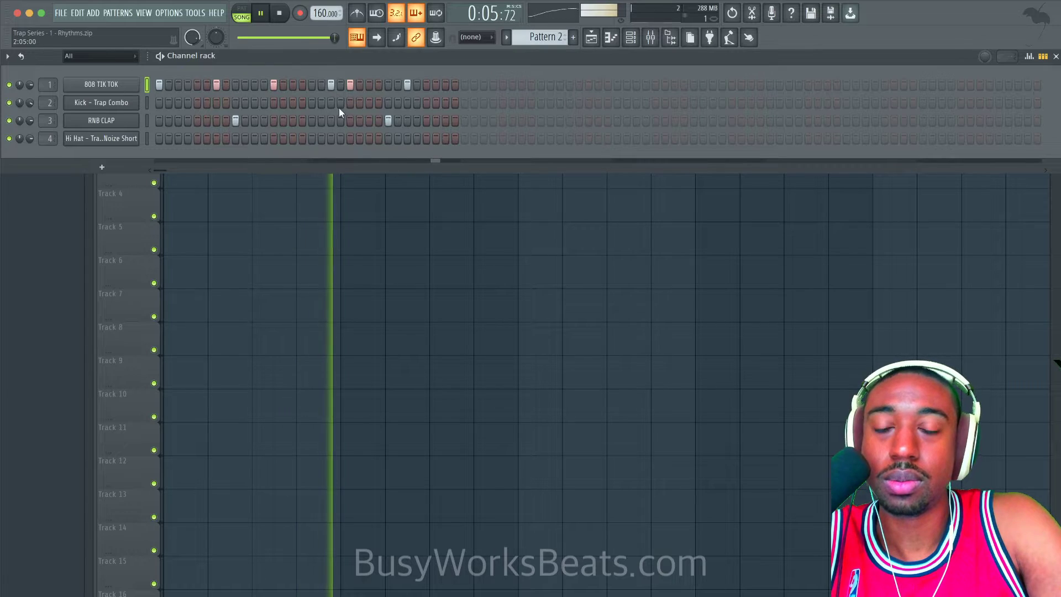
key("F6")
key("space")
- Swap the two clips on Track 1 so that Pattern 2 starts at bar 1 and Pattern 1 at bar 3
left_click_drag(282, 105, 194, 139)
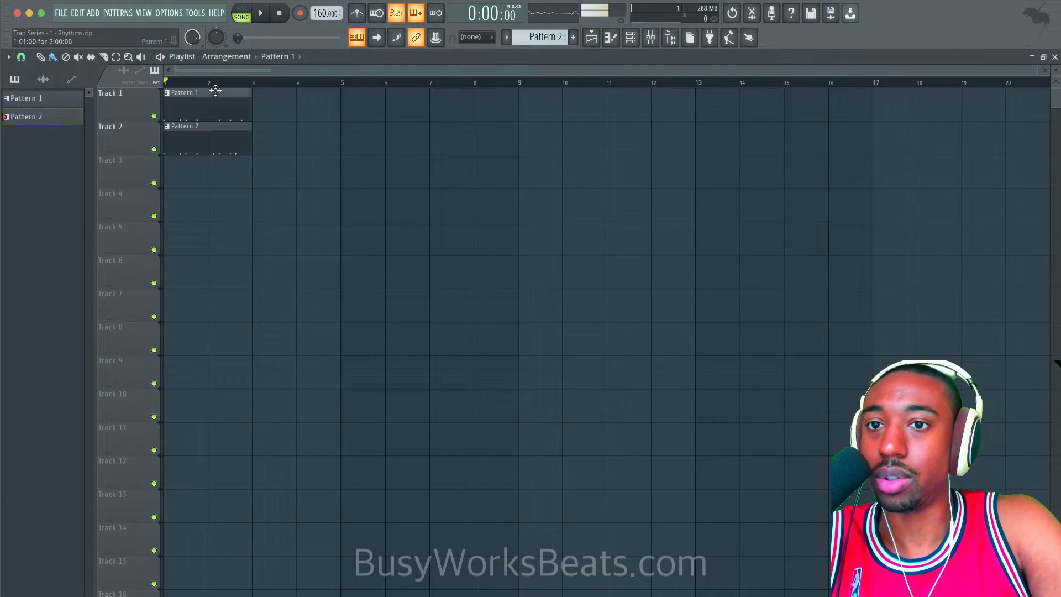
left_click_drag(209, 92, 297, 92)
left_click_drag(187, 132, 187, 99)
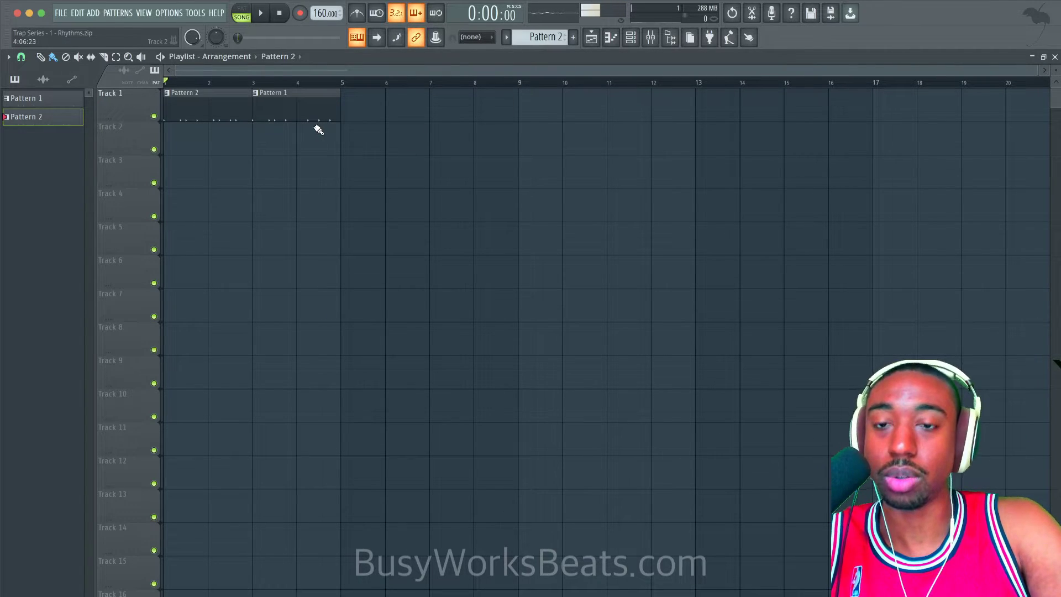
left_click_drag(331, 124, 148, 113)
left_click(415, 187, "ctrl")
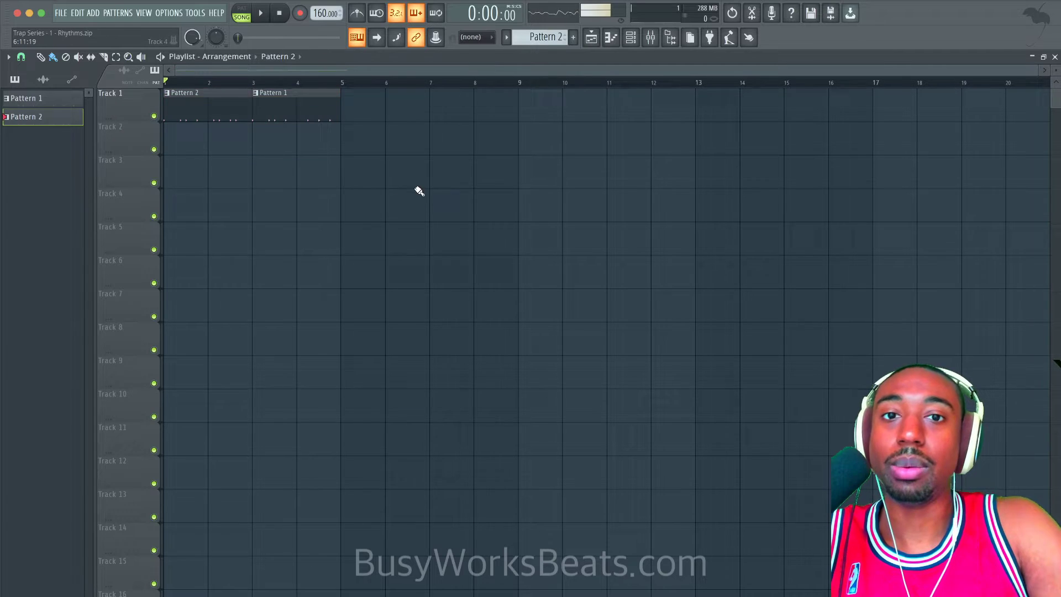
- Create an empty Pattern 3 and place its clip at bar 1 of Track 2 in the playlist
left_click(630, 37)
left_click(573, 37)
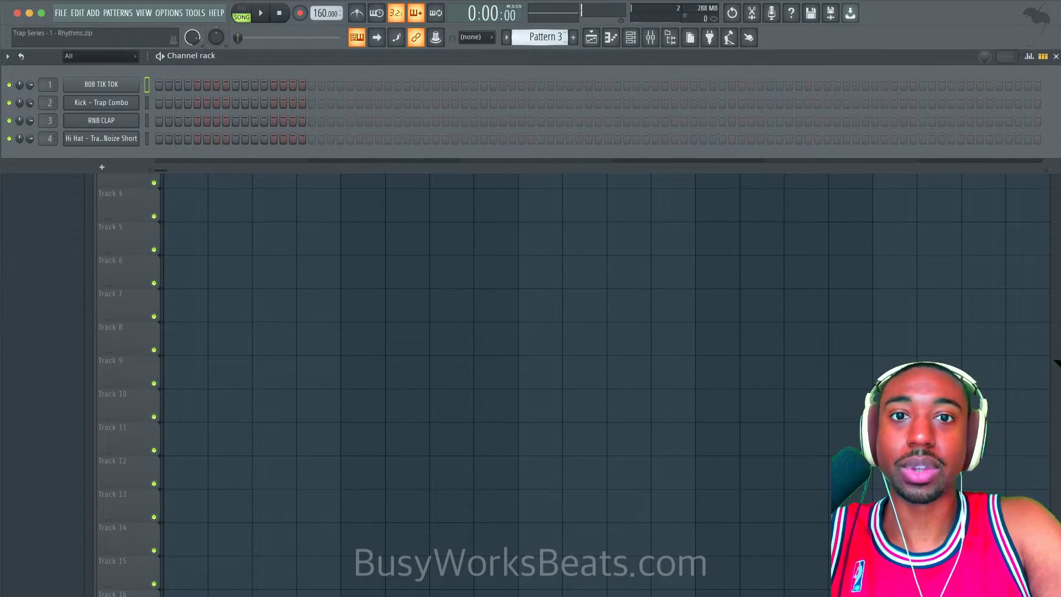
key("F6")
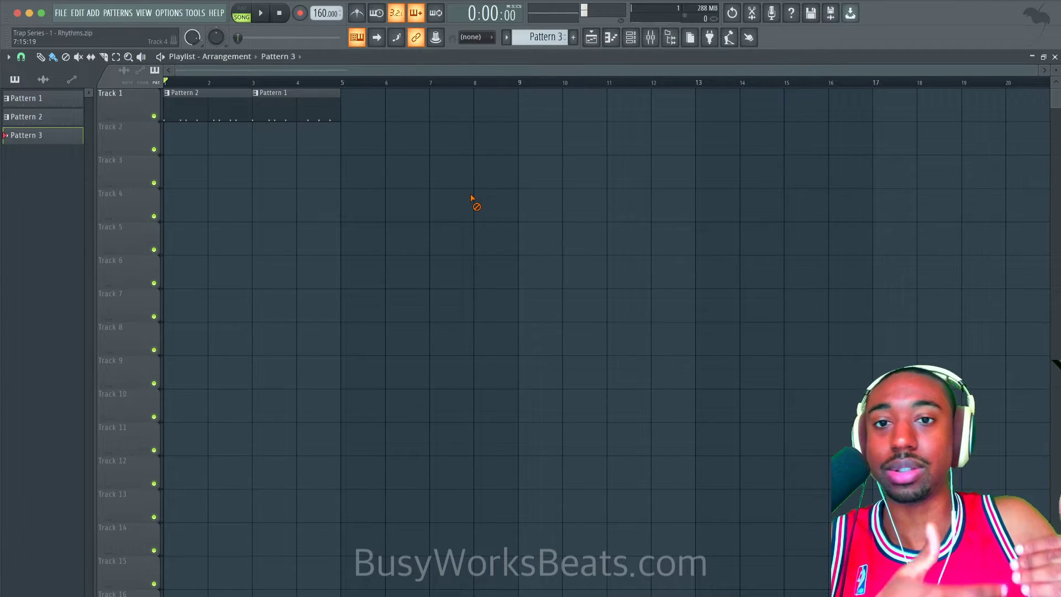
left_click(632, 44)
right_click(283, 190)
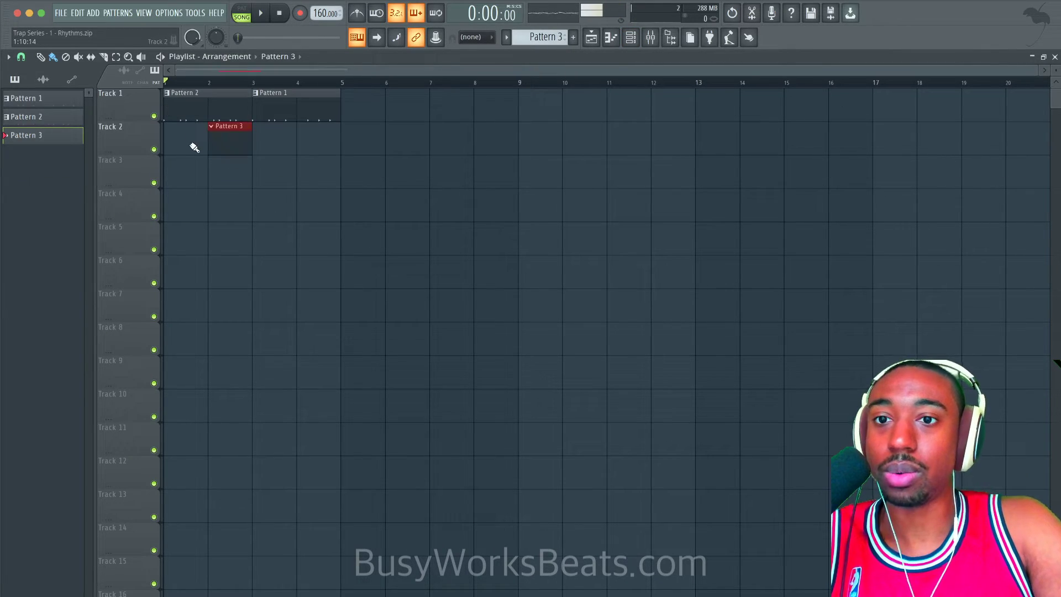
left_click(229, 146)
left_click_drag(239, 147, 188, 147)
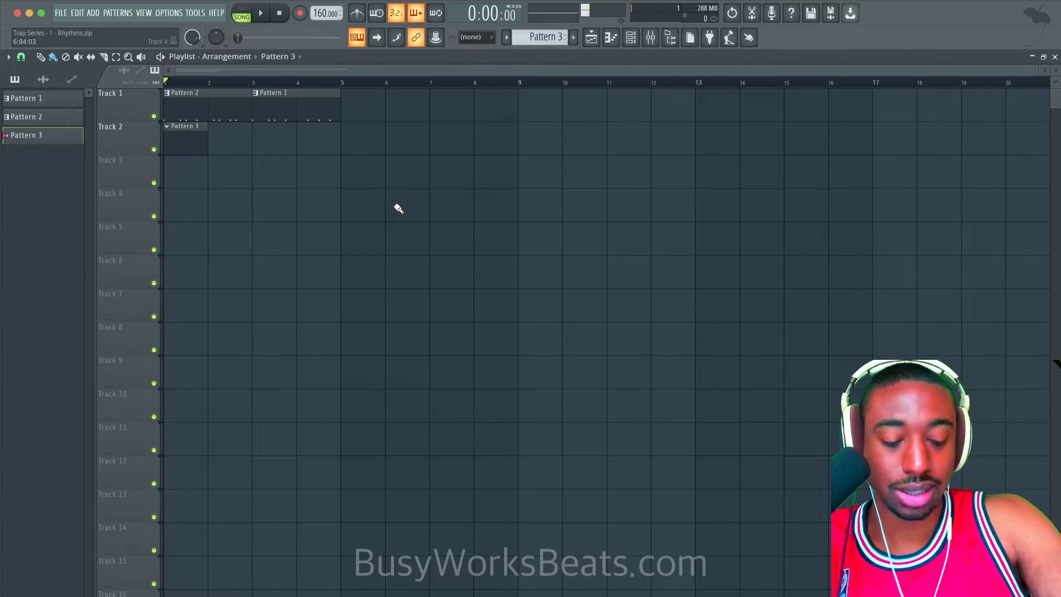
- Add a hi-hat hit at step 45 of Pattern 3 to lengthen it, and fill the hi-hat channel each 2 steps
left_click(630, 37)
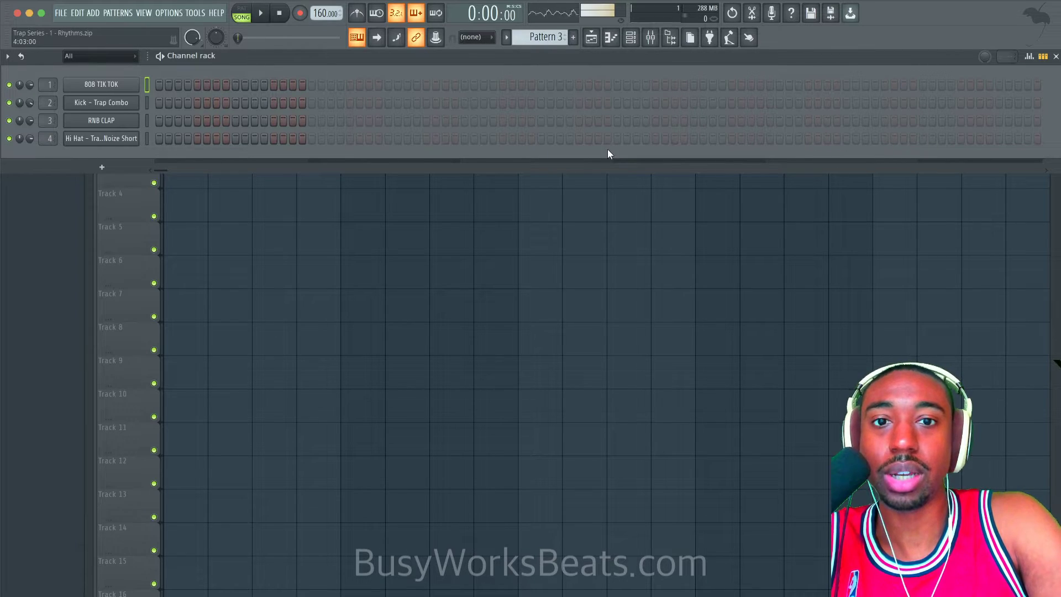
left_click(576, 138)
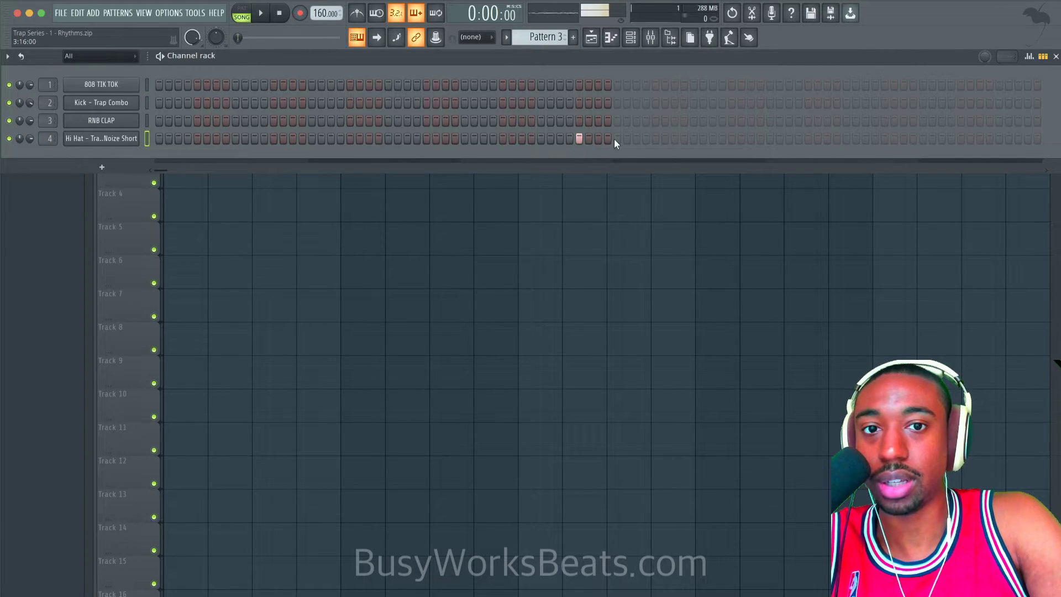
right_click(114, 135)
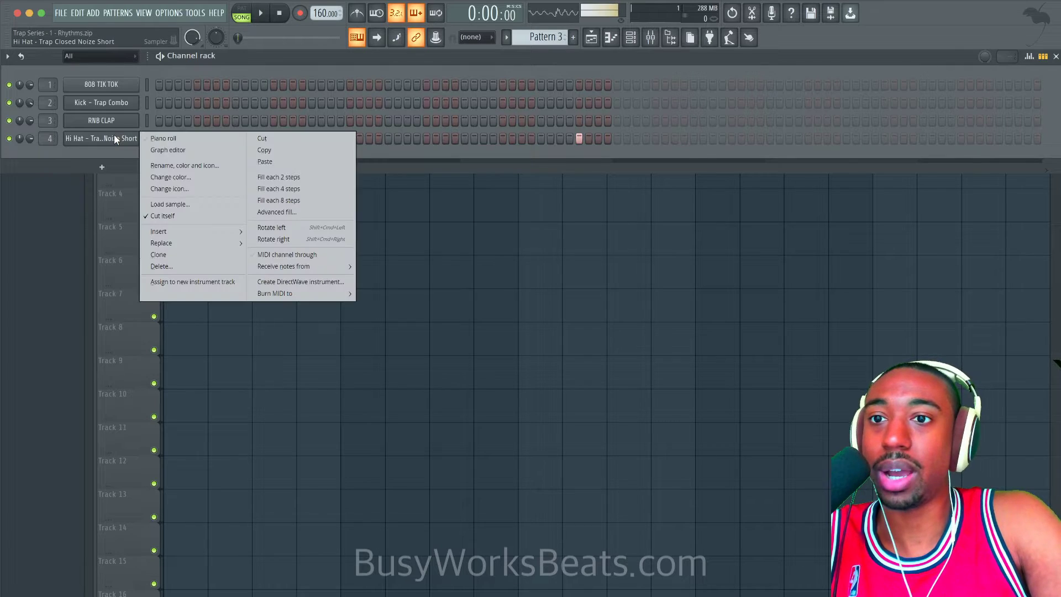
left_click(274, 178)
key("F6")
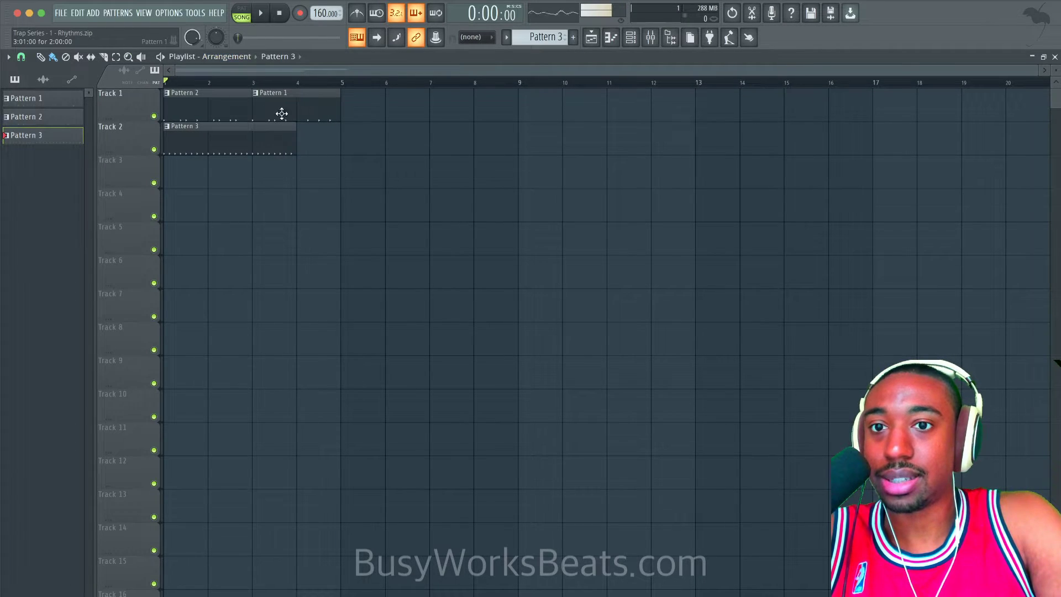
- Continue the Pattern 3 hi-hats with a hit on every second step from 49 to 63, filling four bars
left_click(630, 40)
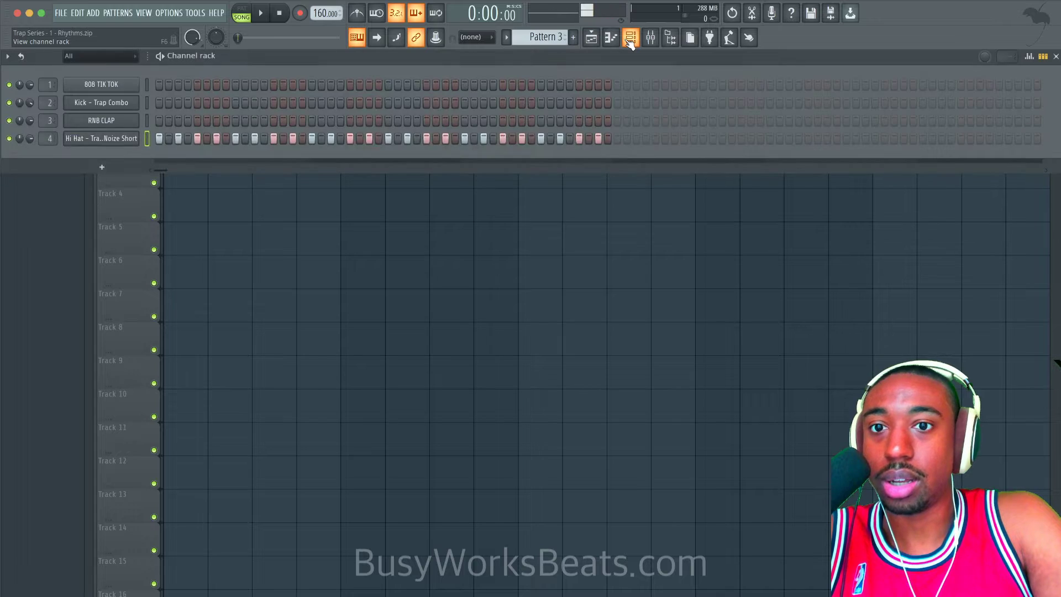
left_click(619, 139)
left_click(637, 138)
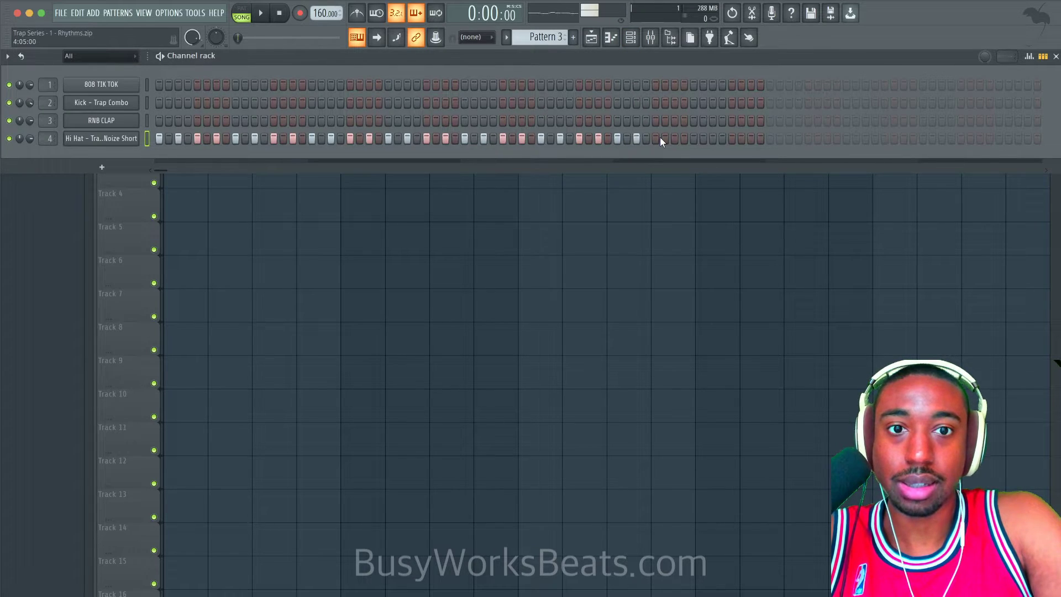
left_click(675, 138)
right_click(616, 232)
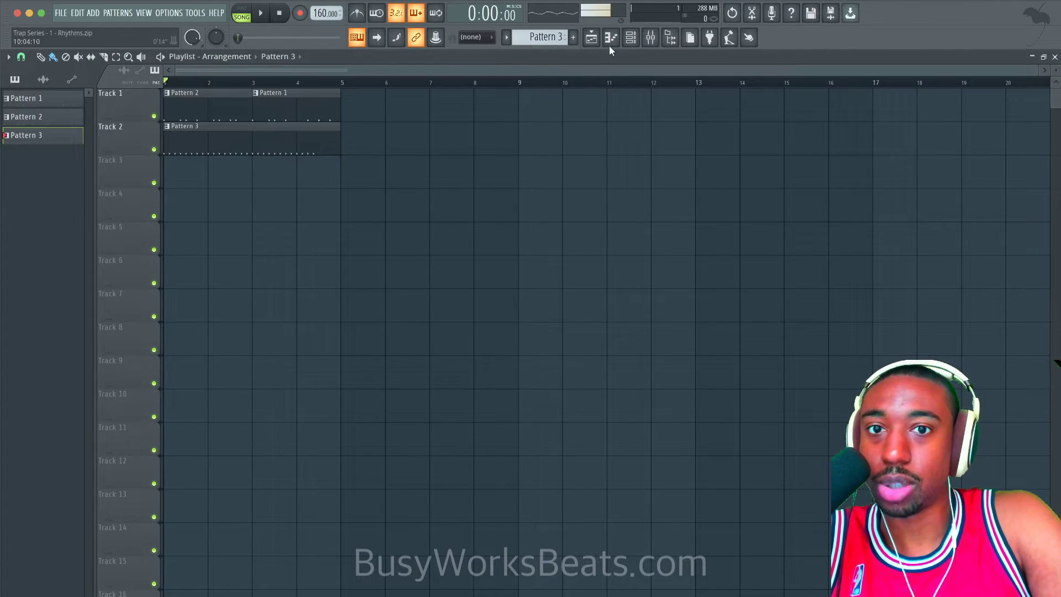
left_click(631, 41)
left_click(694, 138)
left_click(712, 138)
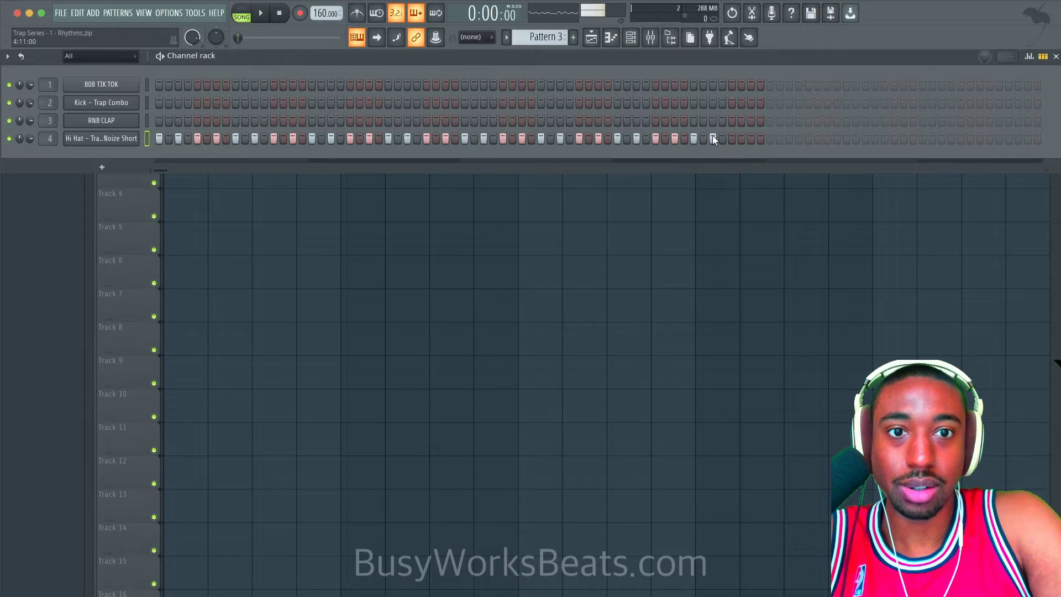
left_click(731, 138)
left_click(748, 139)
right_click(711, 179)
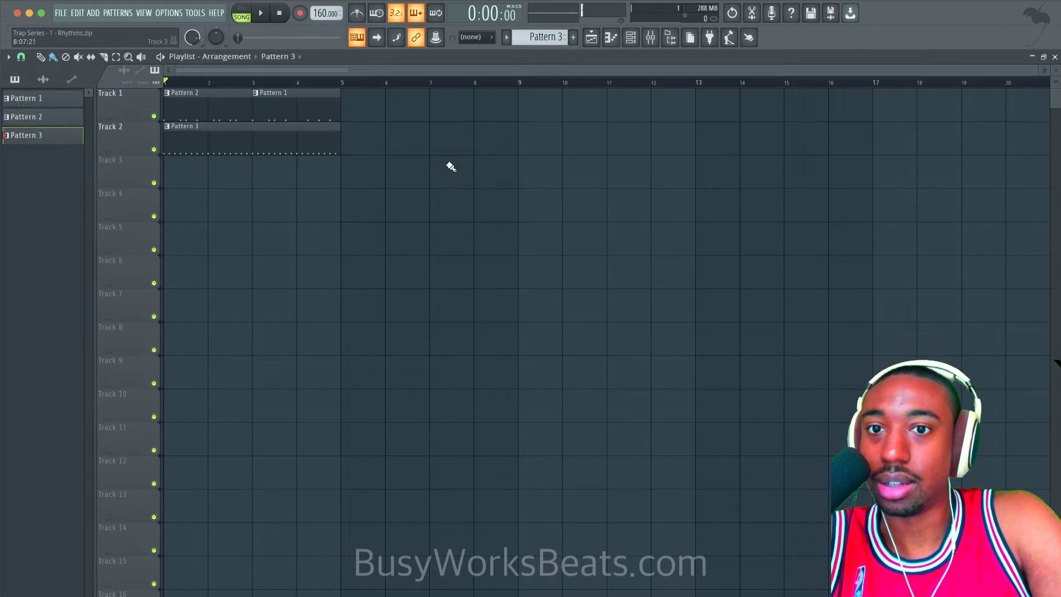
left_click(631, 38)
right_click(422, 259)
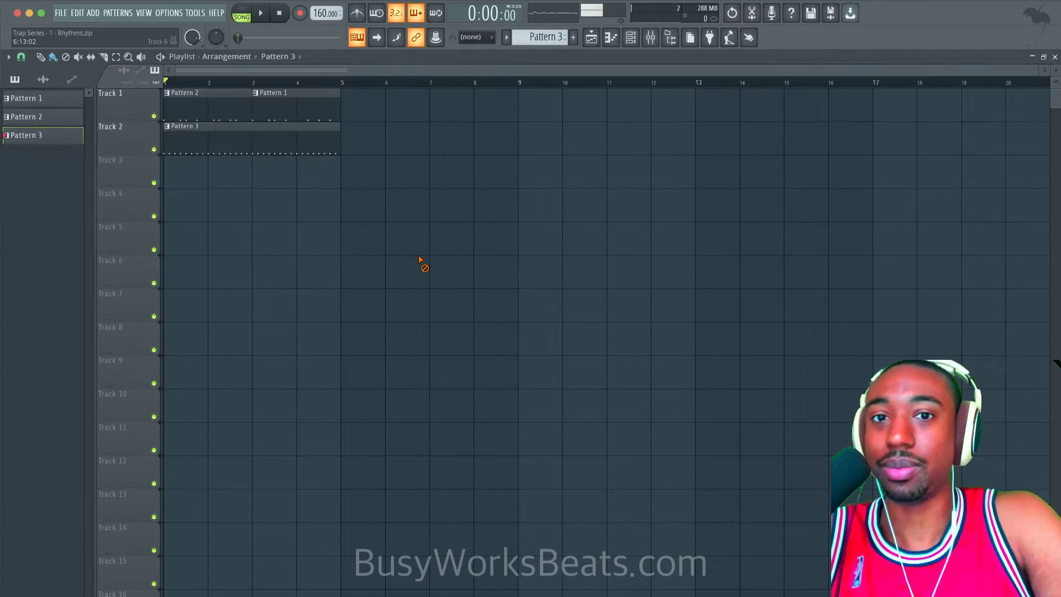
left_click(631, 38)
right_click(95, 140)
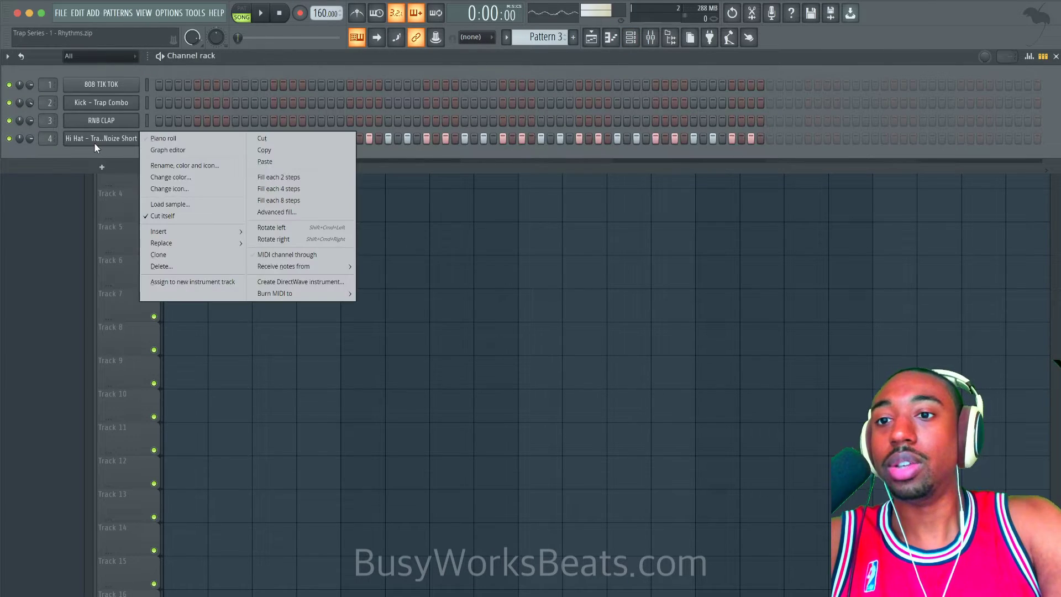
left_click(123, 155)
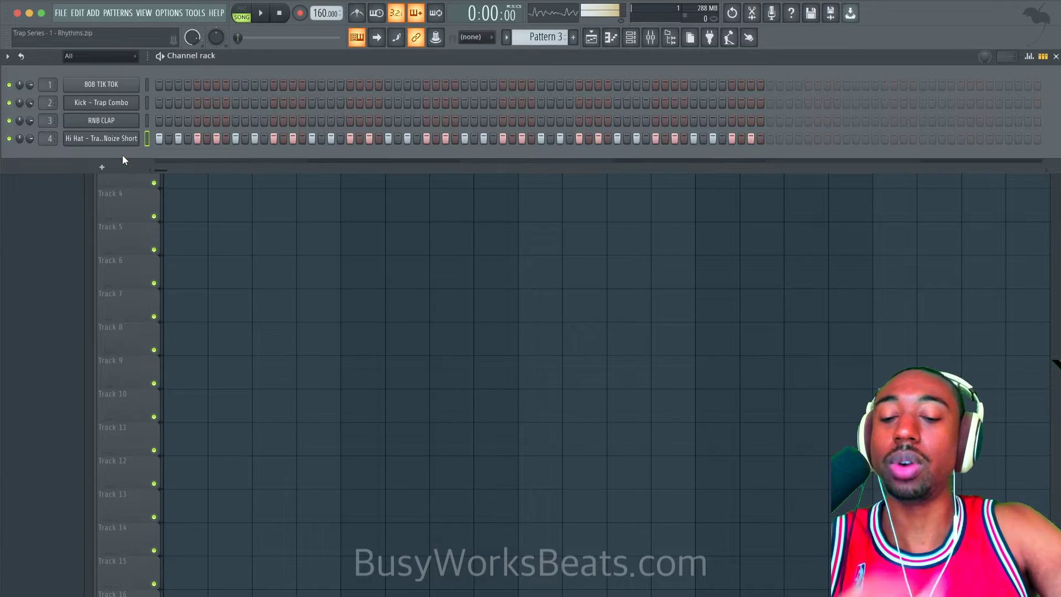
- Play the four-bar arrangement from the start to hear the Pattern 3 hi-hats against Patterns 2 and 1
key("space")
left_click(205, 204)
key("space")
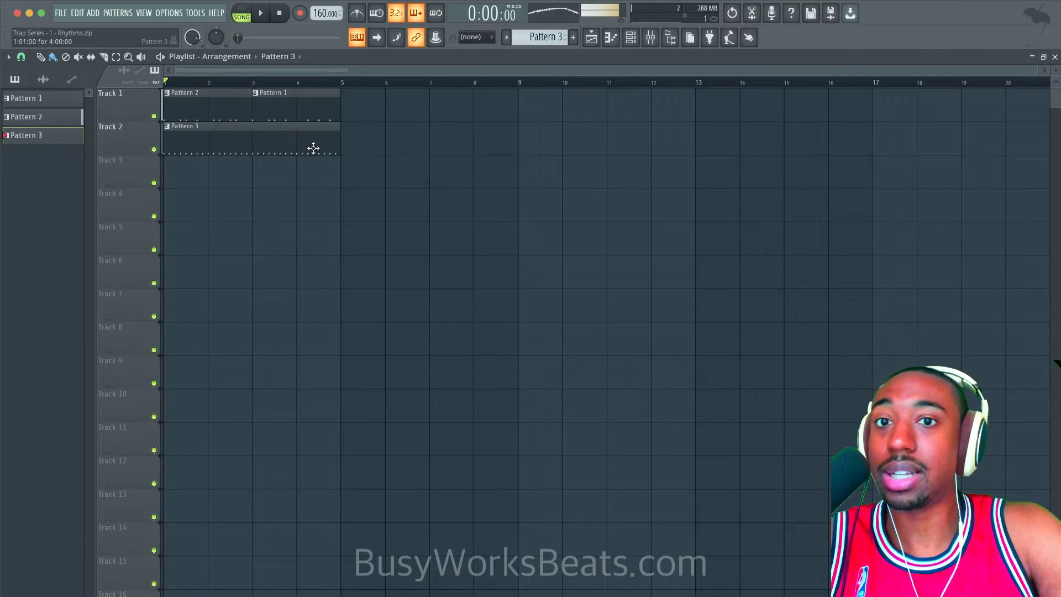
key("space")
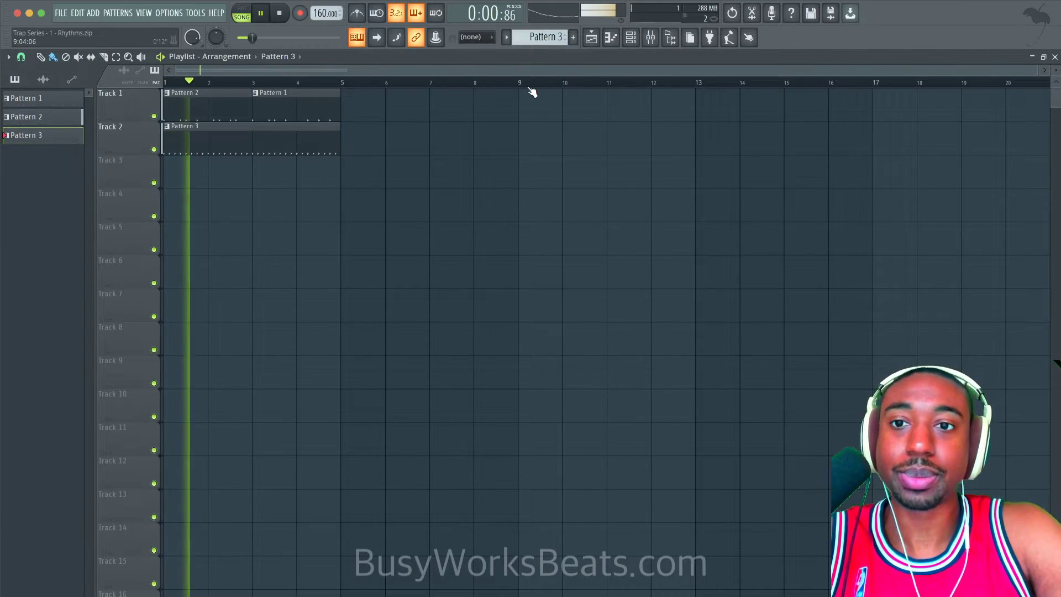
left_click(634, 46)
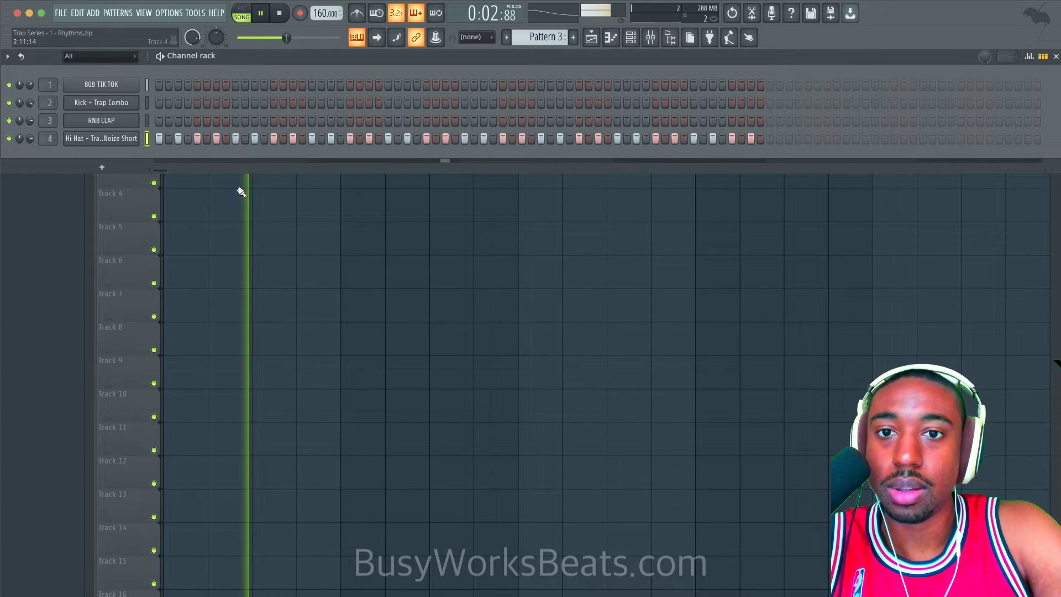
key("F6")
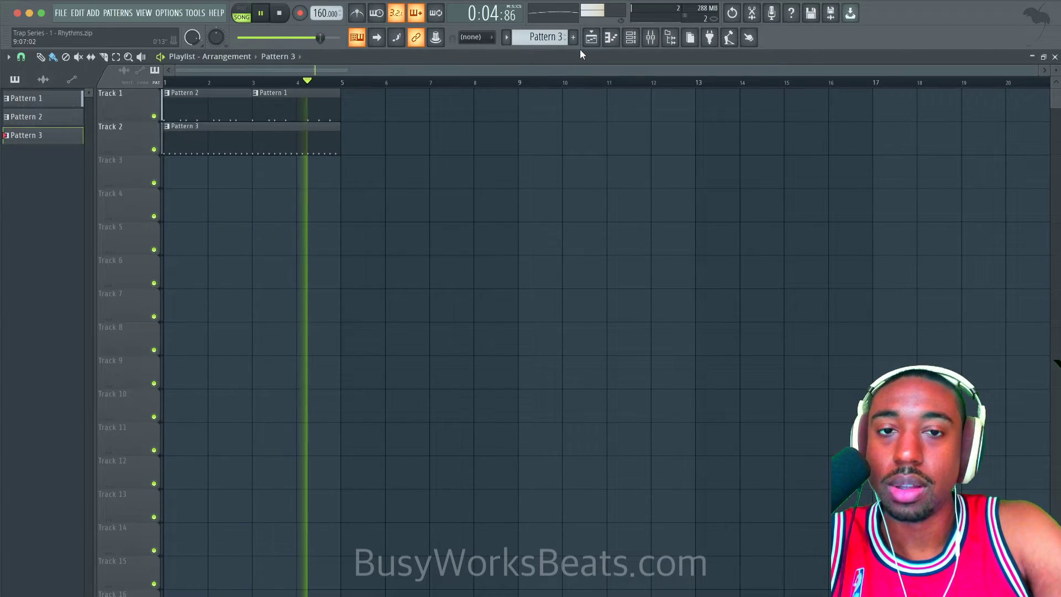
left_click(631, 37)
key("space")
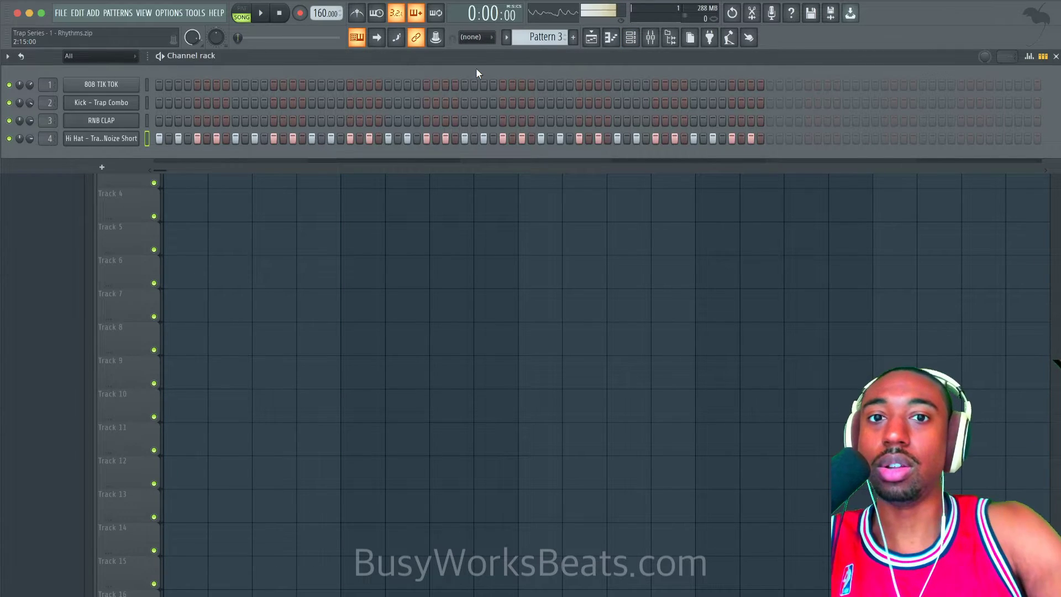
- Clone Pattern 3 as a backup of the plain hi-hats, then make Pattern 3 the active pattern again
left_click(507, 38)
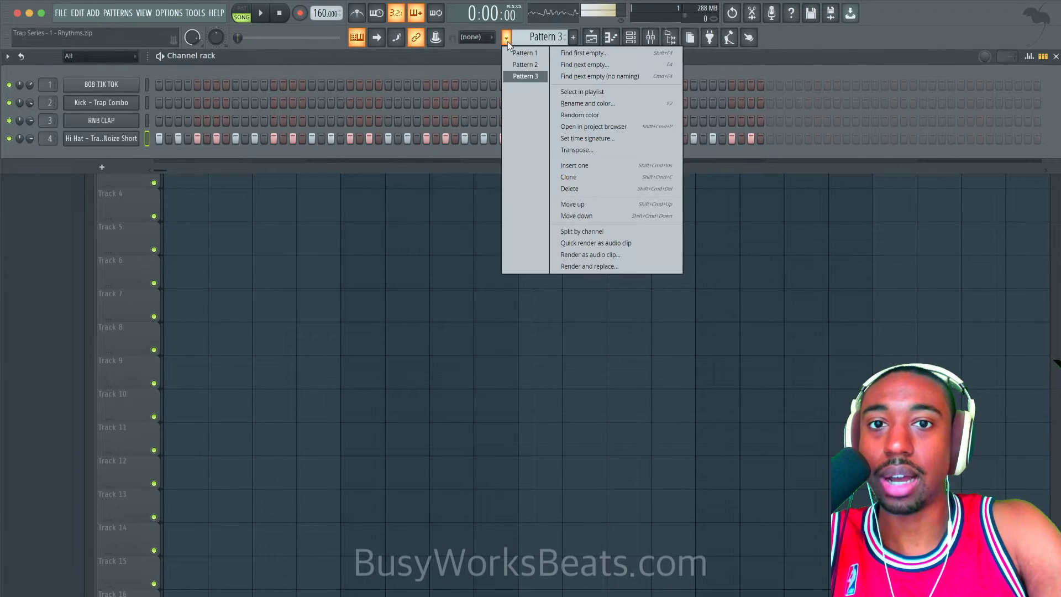
left_click(582, 175)
left_click_drag(535, 40, 535, 45)
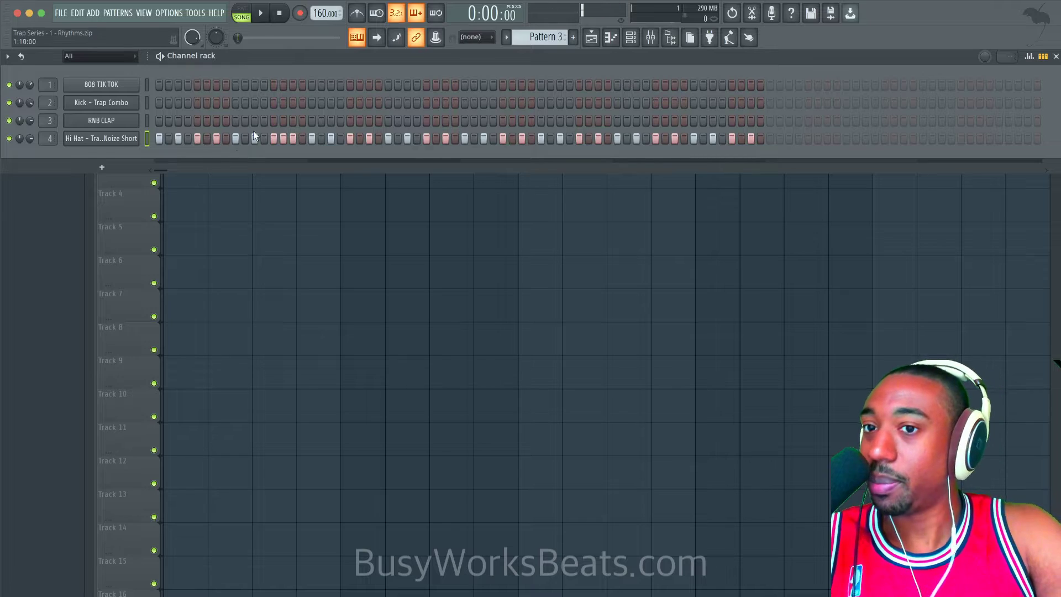
- Repeat the extra hi-hat hit of step 14 at steps 30, 46 and 62 of Pattern 3 while the song plays
key("space")
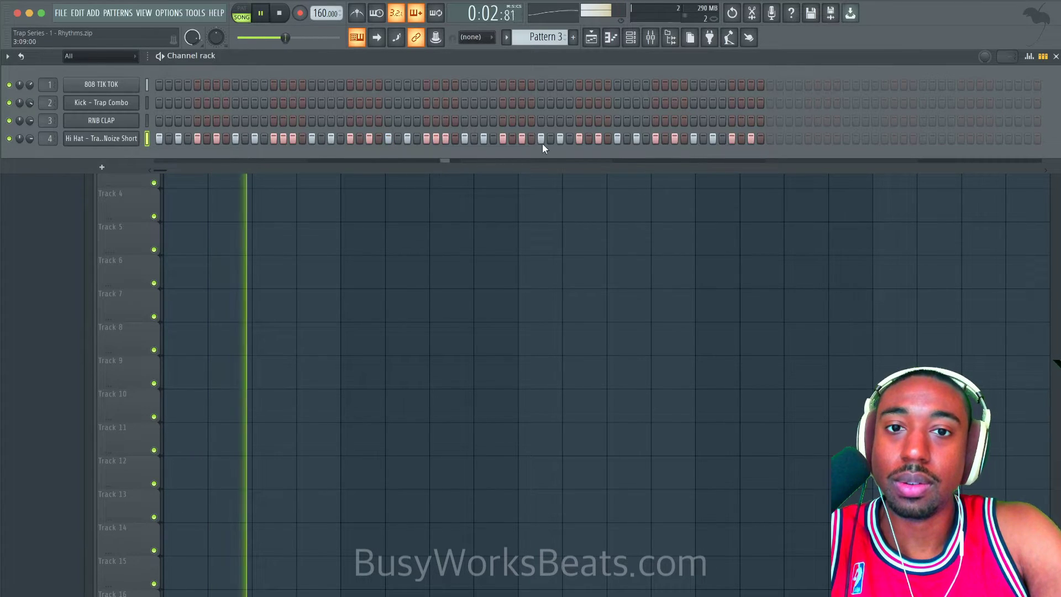
left_click(588, 139)
left_click(740, 138)
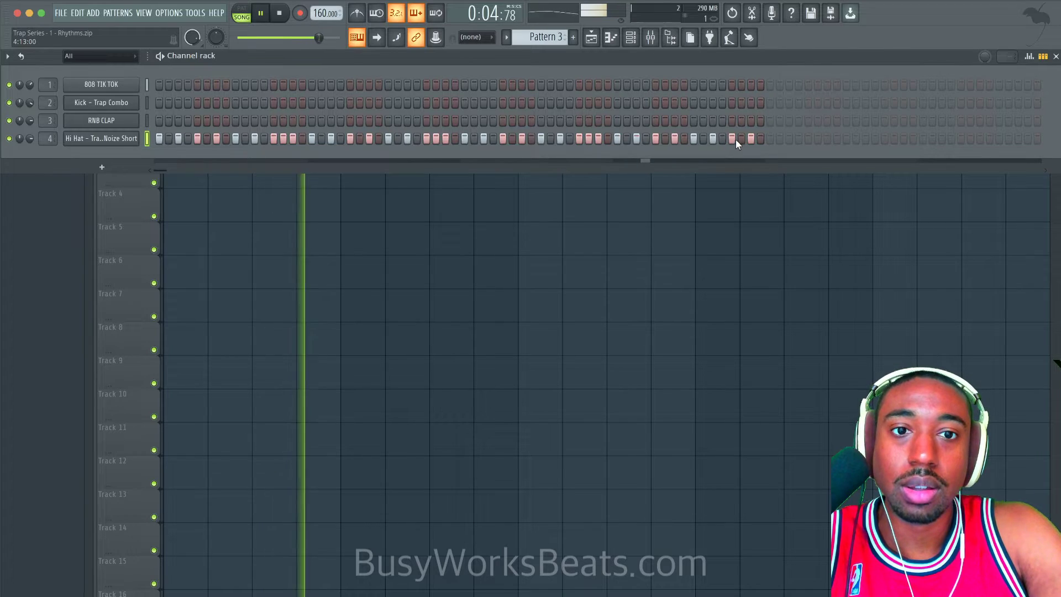
- Duplicate the three playlist clips of bars 1 to 4 into bars 5 to 8 and deselect them
key("F6")
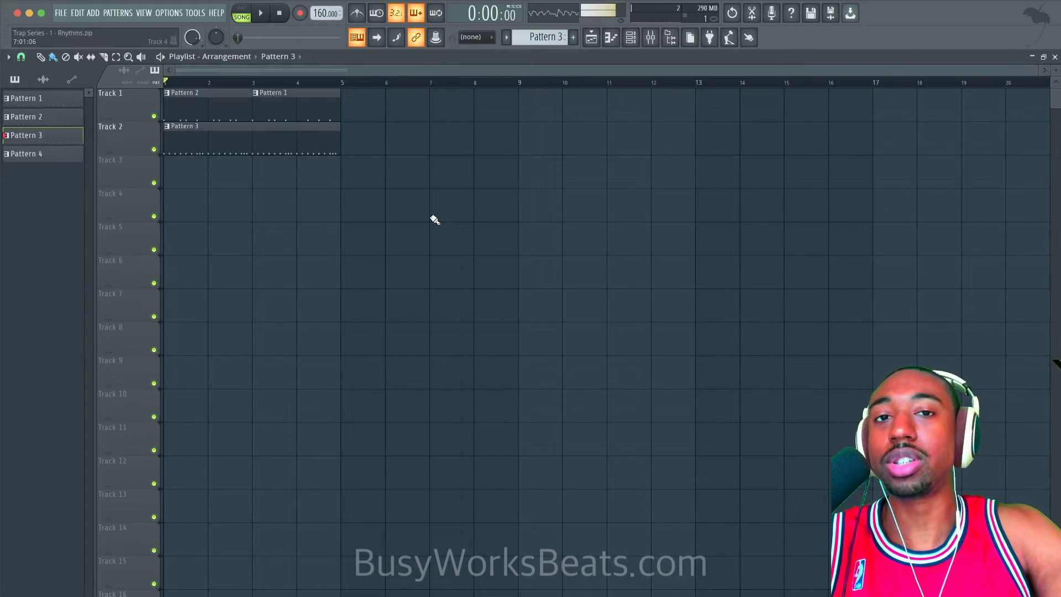
left_click_drag(271, 155, 173, 106)
key("ctrl+b")
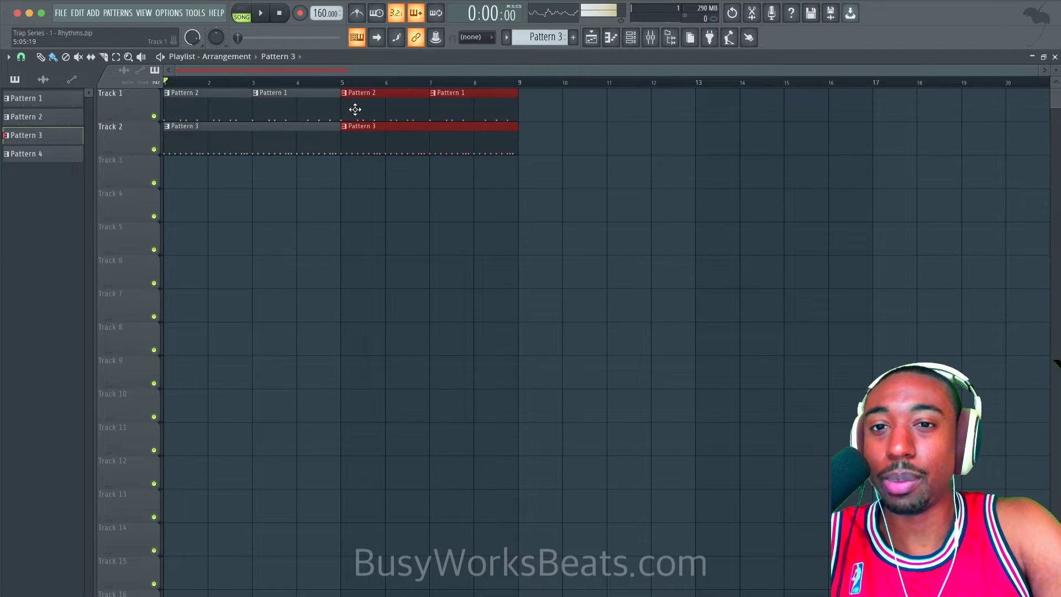
key("ctrl+d")
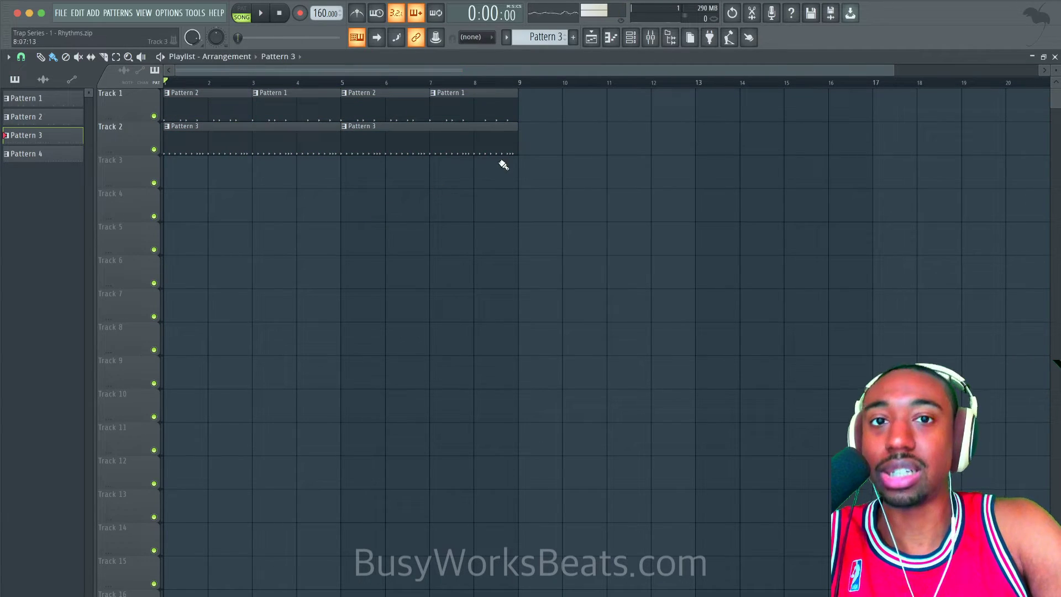
- Replace the second Pattern 3 clip on Track 2 with a Pattern 4 clip starting at bar 5
left_click(630, 37)
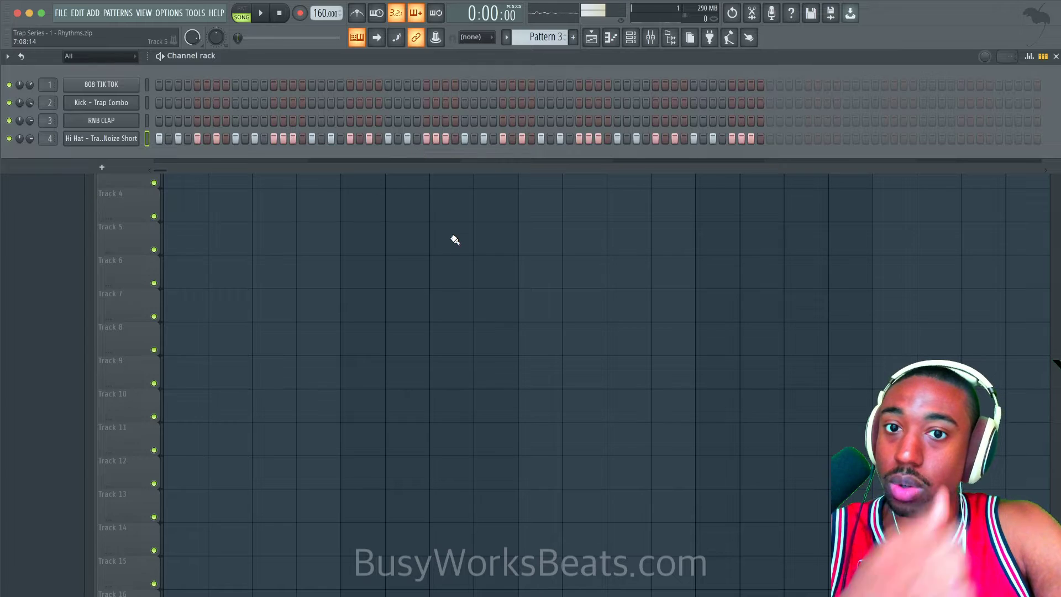
key("F6")
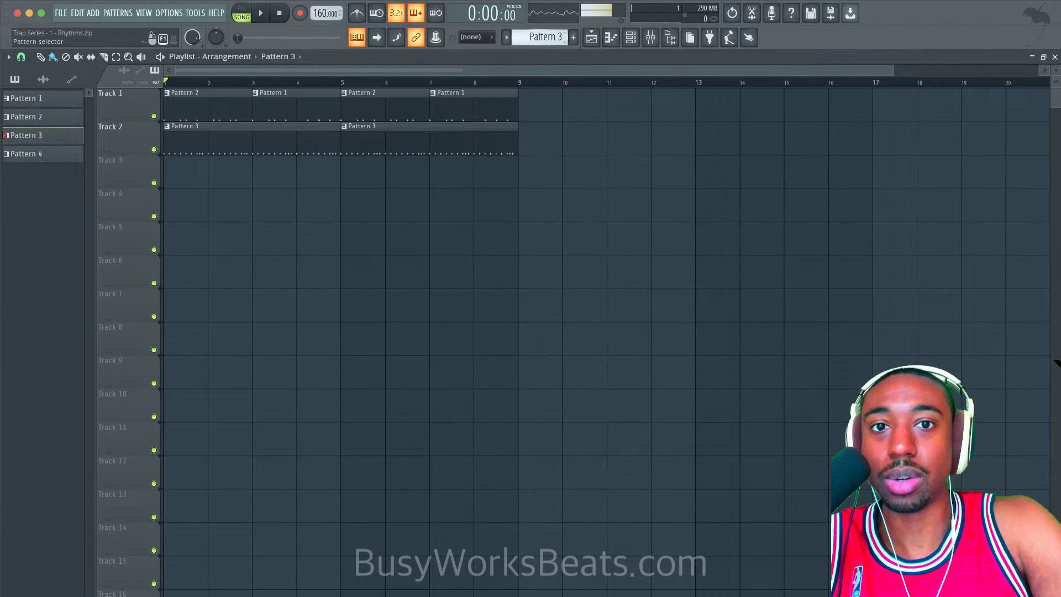
scroll(560, 33, "down", 1)
right_click(423, 144)
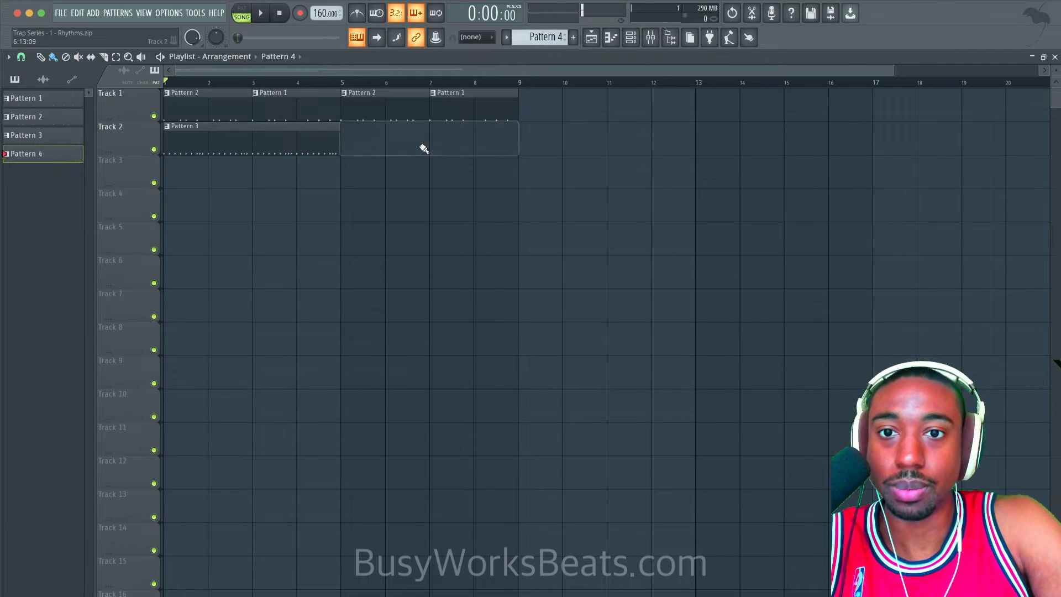
left_click(359, 142)
- Set the playlist time selection from bar 5 to bar 9, and open Pattern 4's hi-hat channel in the piano roll
left_click_drag(344, 83, 533, 83)
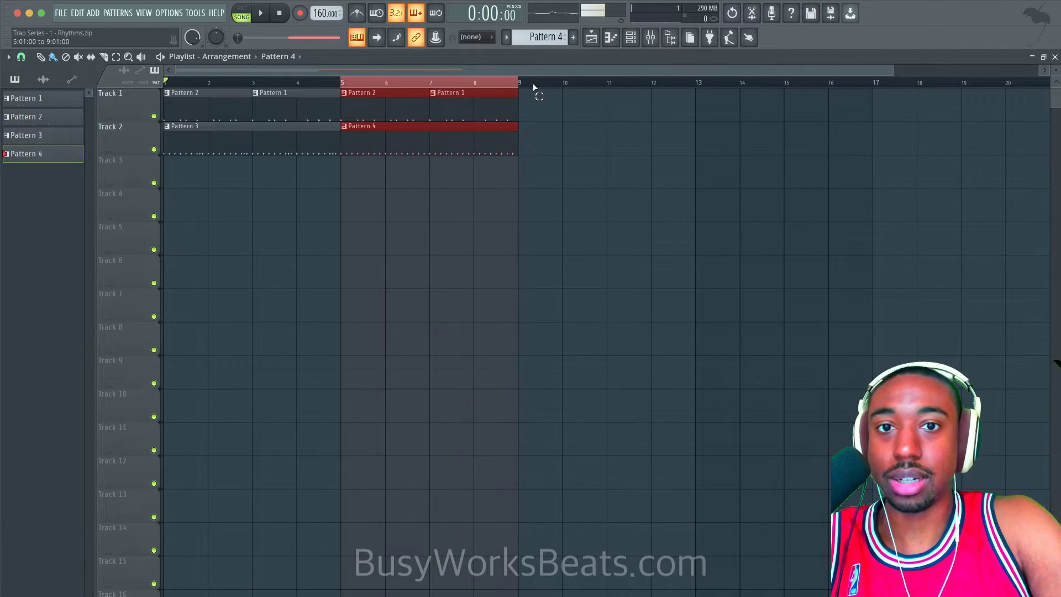
left_click(639, 37)
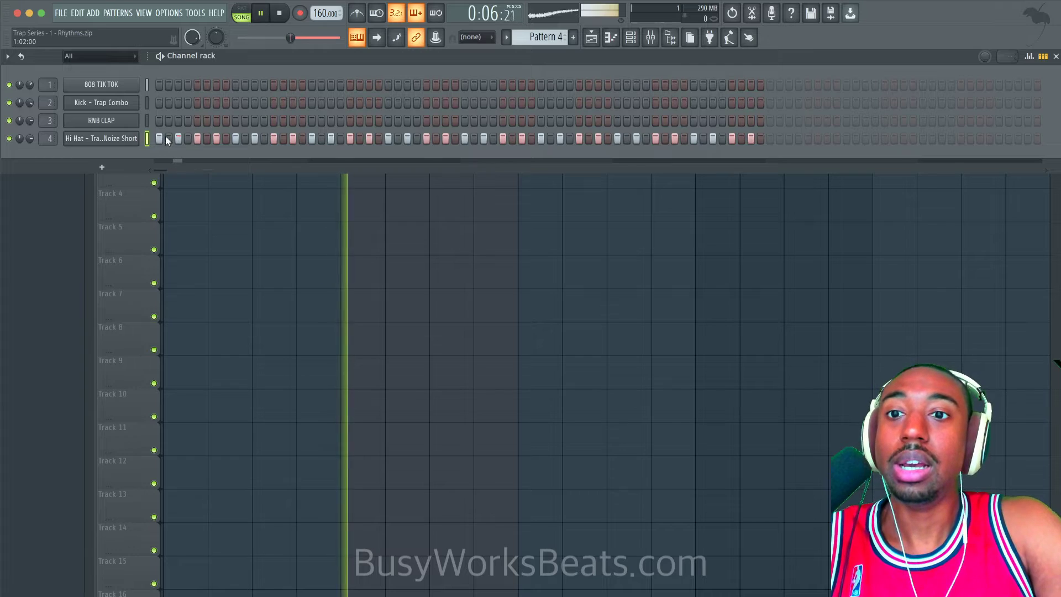
right_click(125, 137)
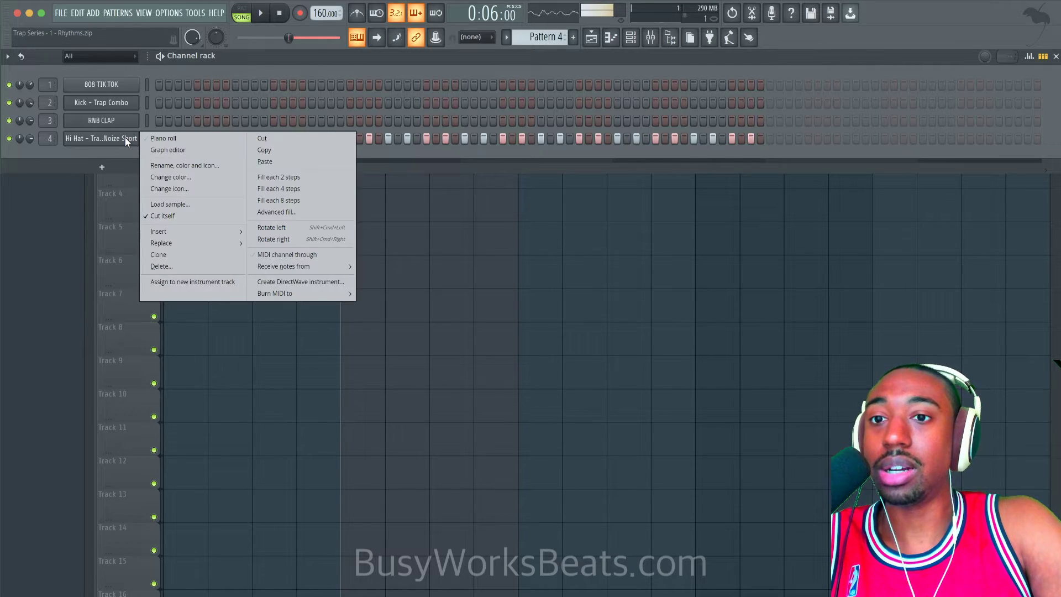
left_click(154, 138)
key("space")
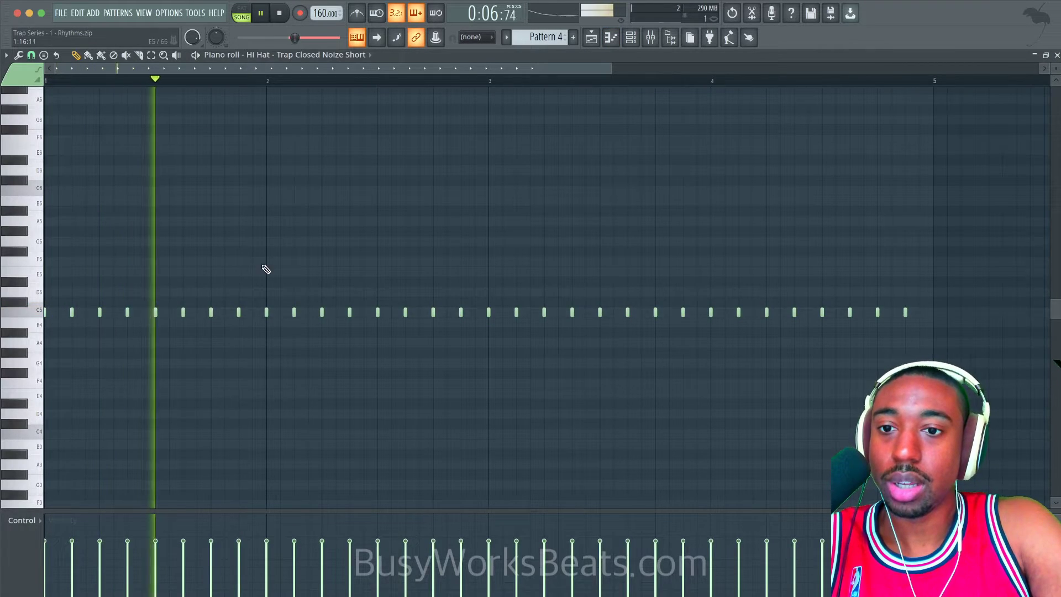
key("space")
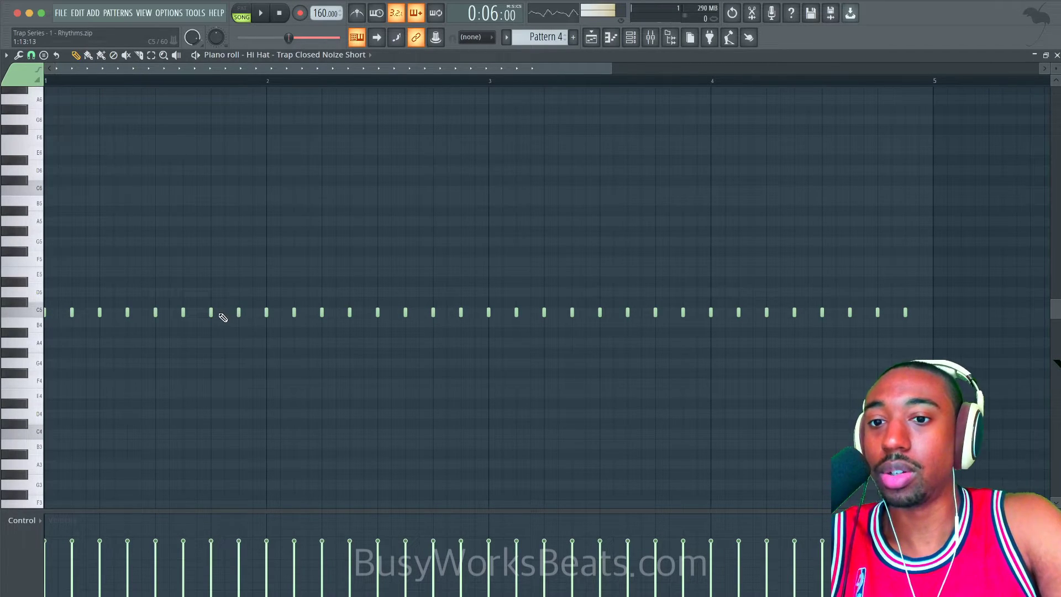
- Lengthen the hi-hat note at step 13 of bar 1 to four steps and delete the note it overlaps at step 15
left_click_drag(214, 313, 261, 315)
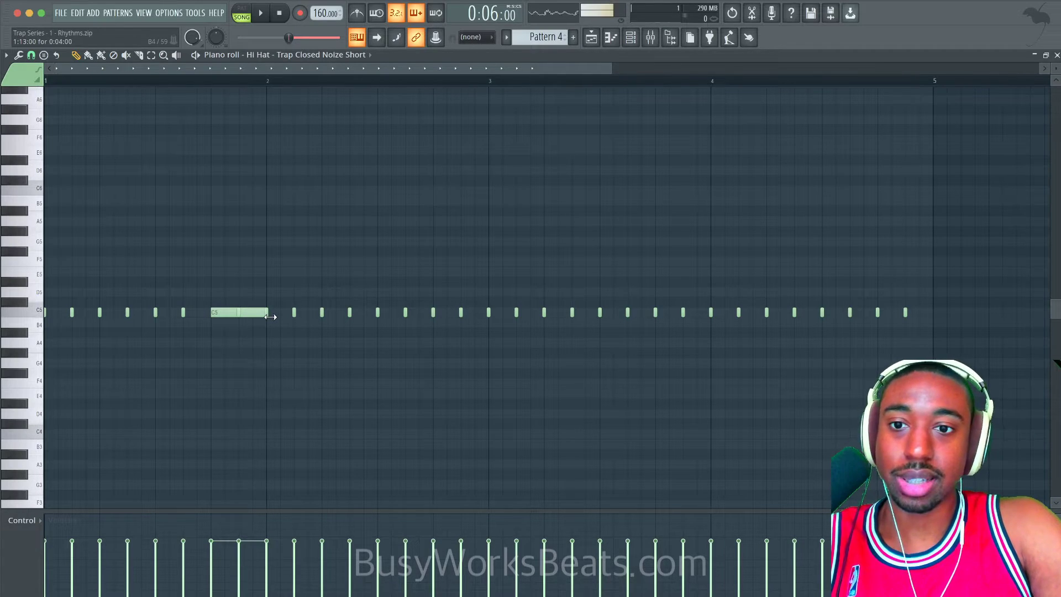
right_click(239, 314)
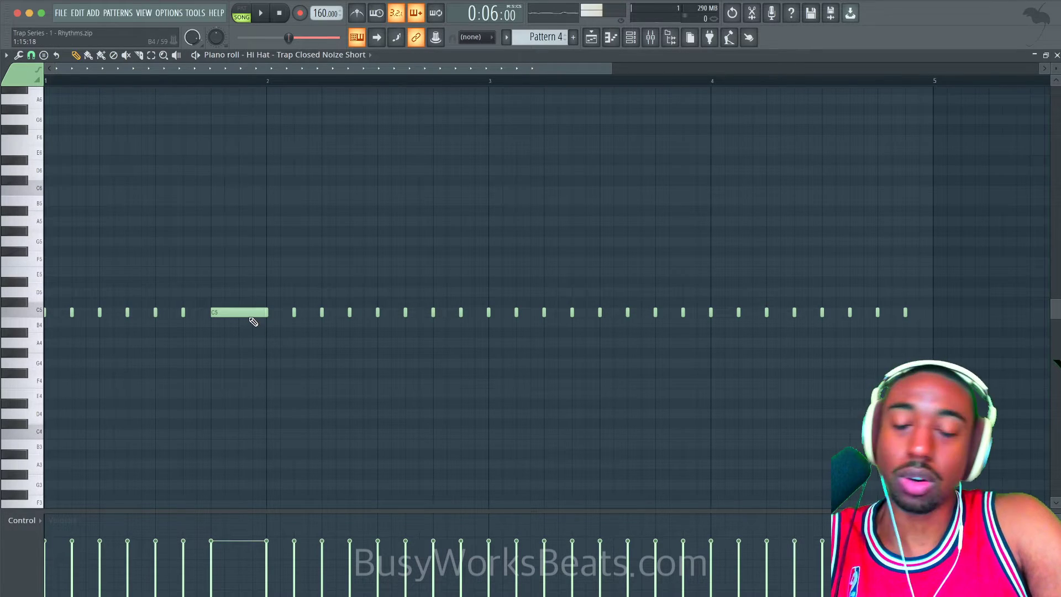
scroll(252, 324, "up", 4)
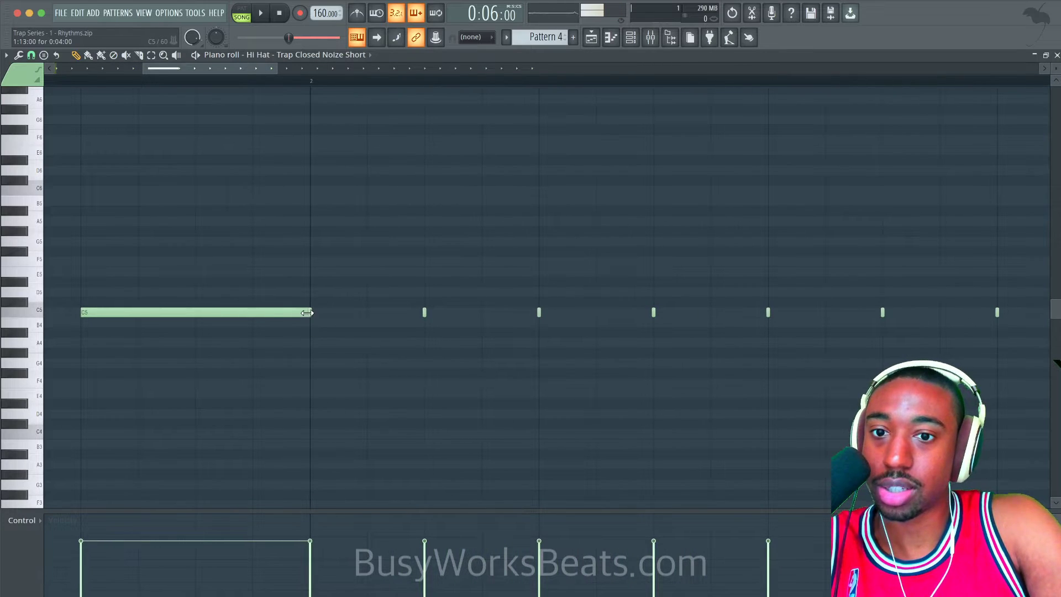
scroll(306, 318, "down", 5)
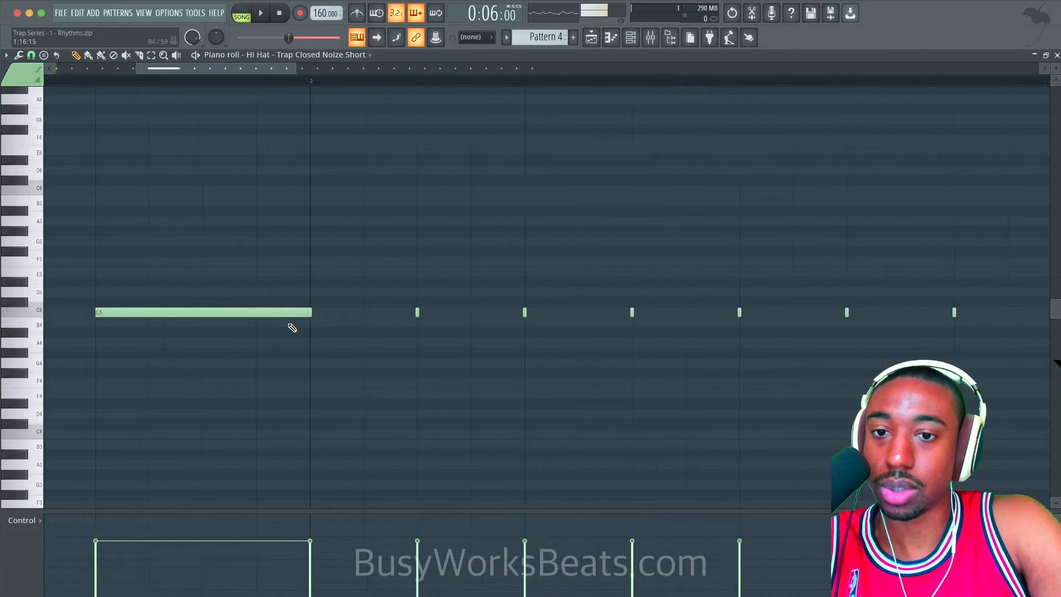
- Arpeggiate the lengthened hi-hat note, adjust the time multiplier to make a roll of eight hits, and audition it
left_click(240, 310)
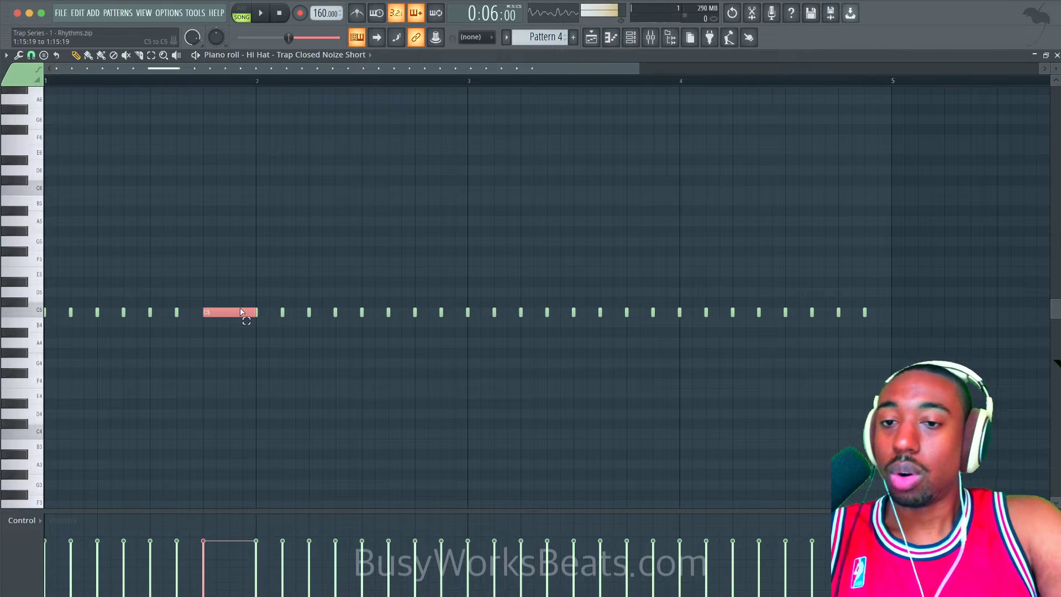
key("alt+a")
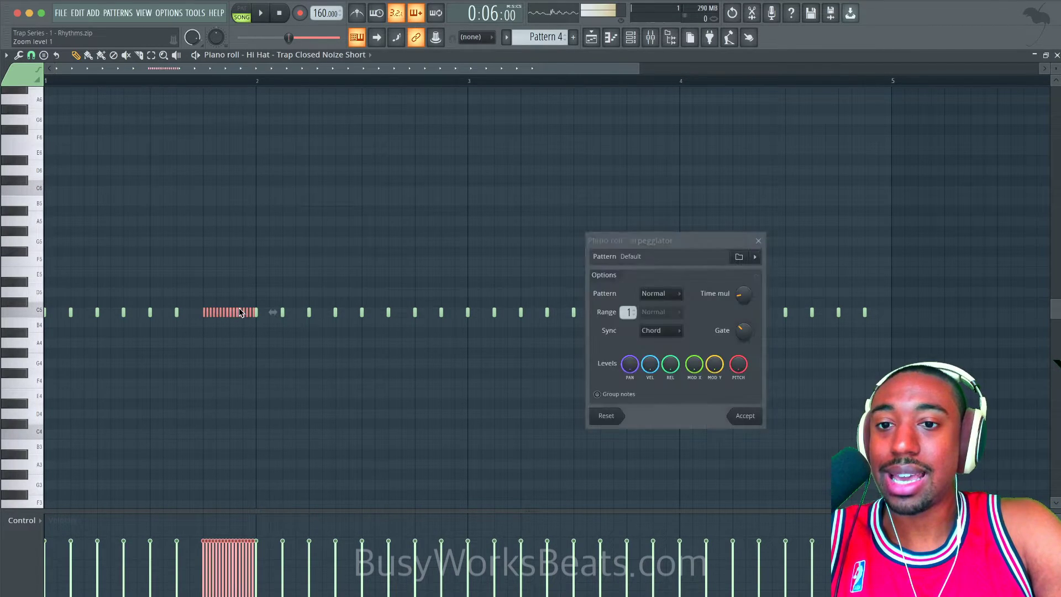
mouse_move(744, 294)
left_mouse_down()
mouse_move(743, 271)
mouse_move(738, 295)
left_mouse_up()
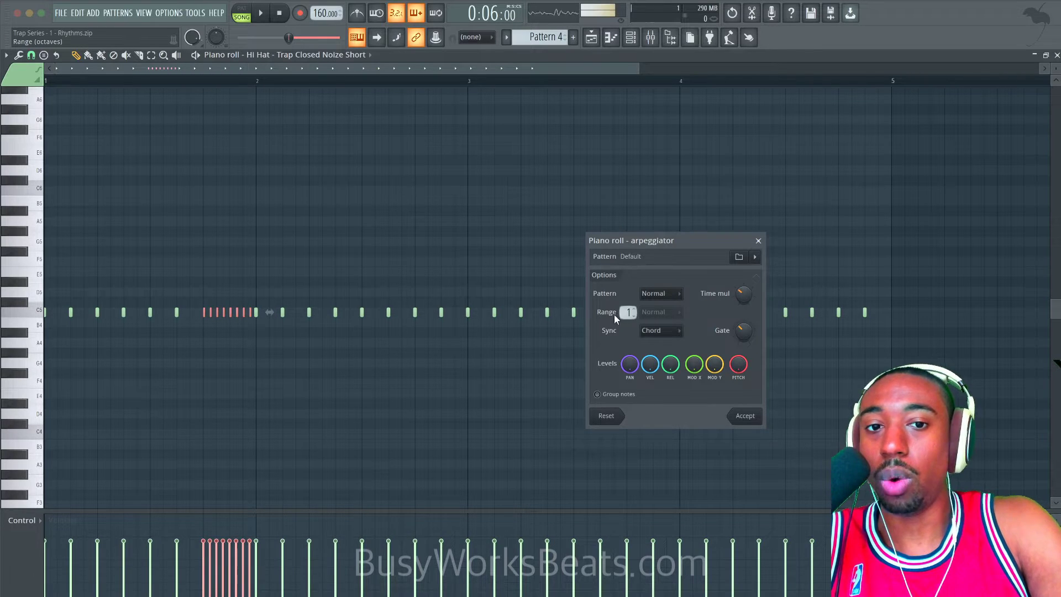
key("space")
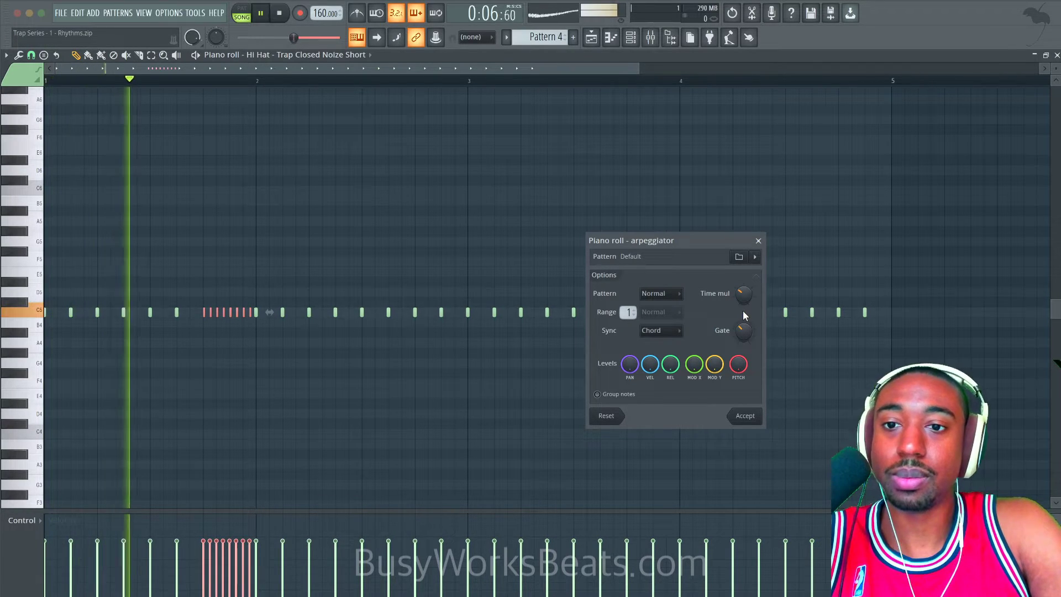
key("space")
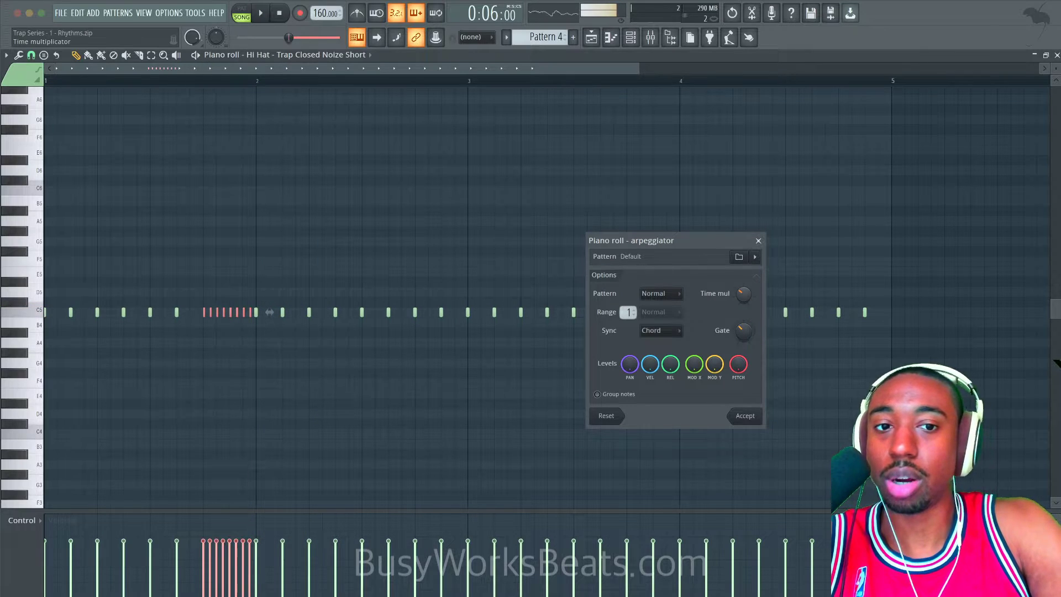
- Compare the bar 1 hi-hat roll at eight and sixteen hits by varying the arpeggiator's time multiplier and auditioning each
left_click_drag(744, 292, 745, 296)
key("space")
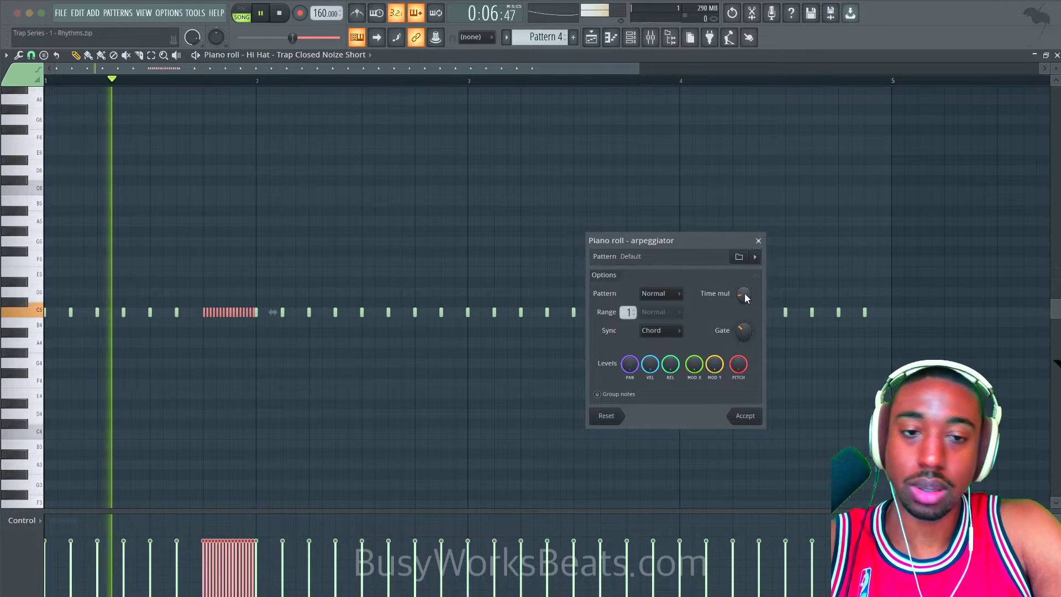
key("space")
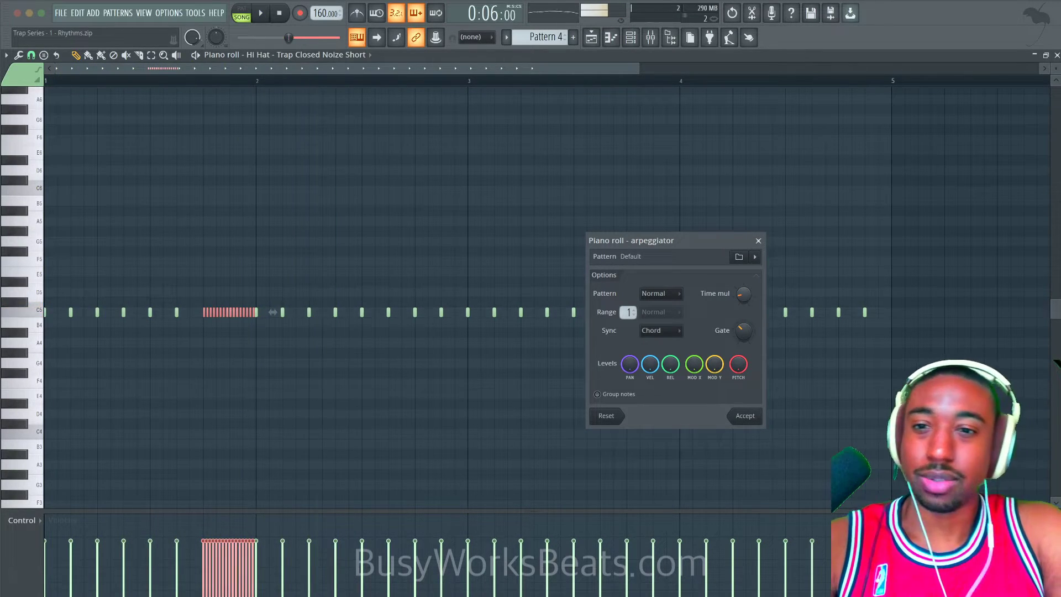
left_click_drag(745, 293, 745, 287)
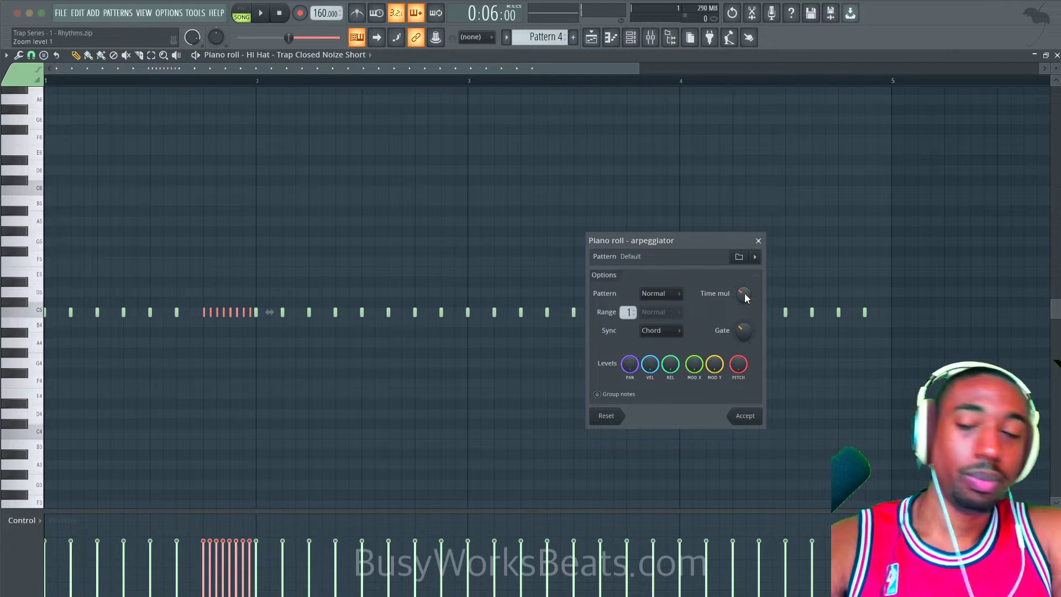
key("space")
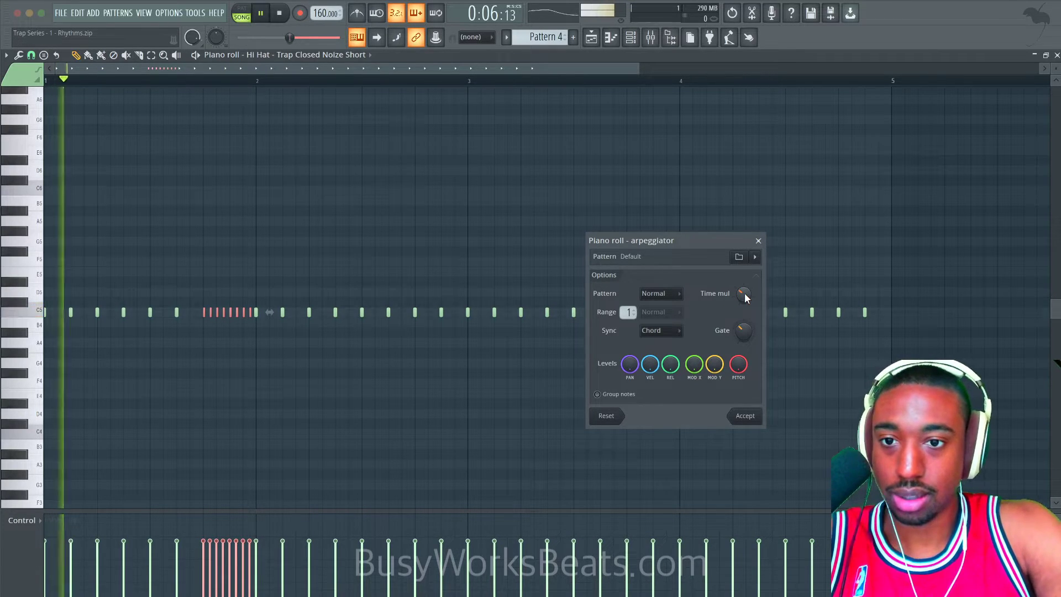
key("space")
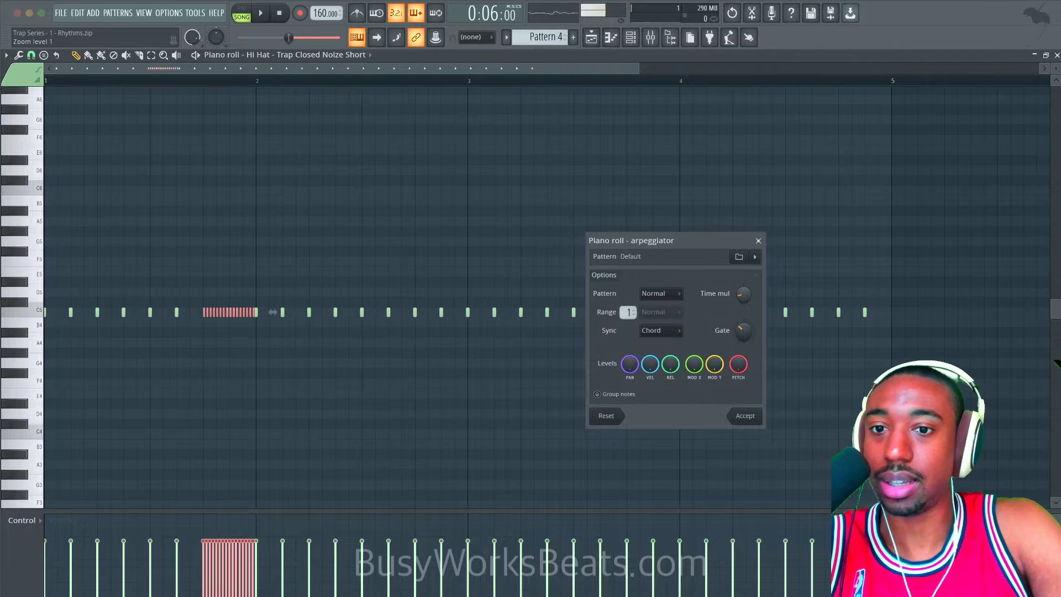
key("space")
left_click_drag(744, 293, 744, 284)
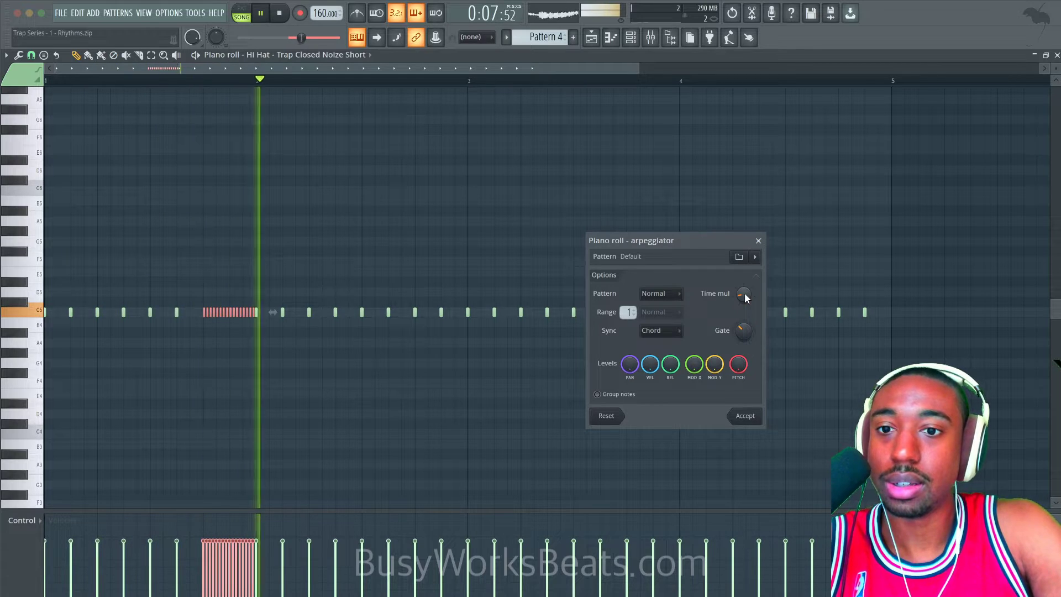
key("space")
- Set the time multiplier for a roll of eight hits, accept the arpeggio, deselect the notes and audition the pattern
left_click_drag(745, 293, 744, 287)
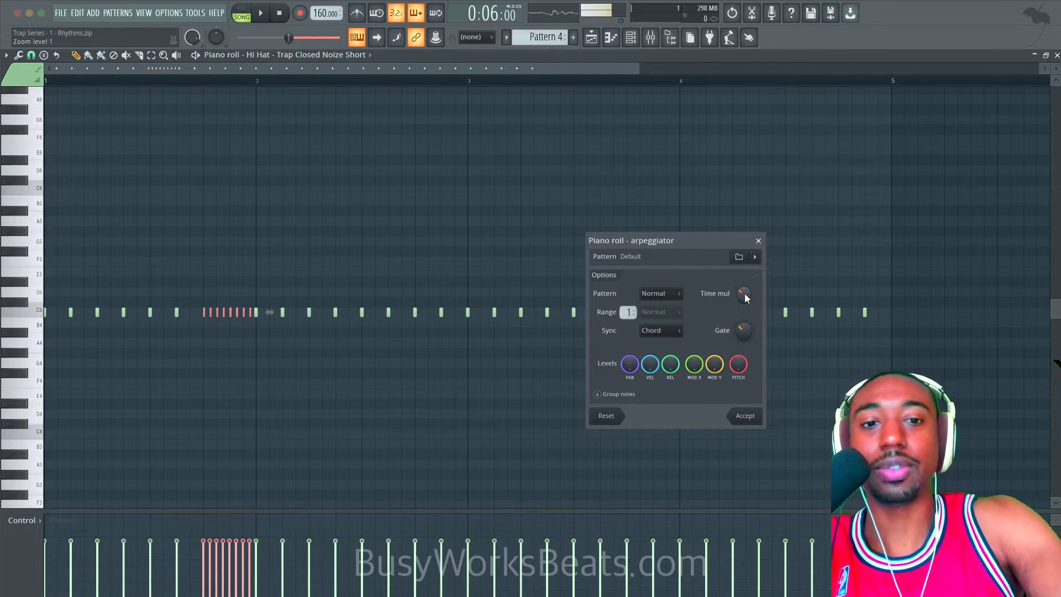
key("space")
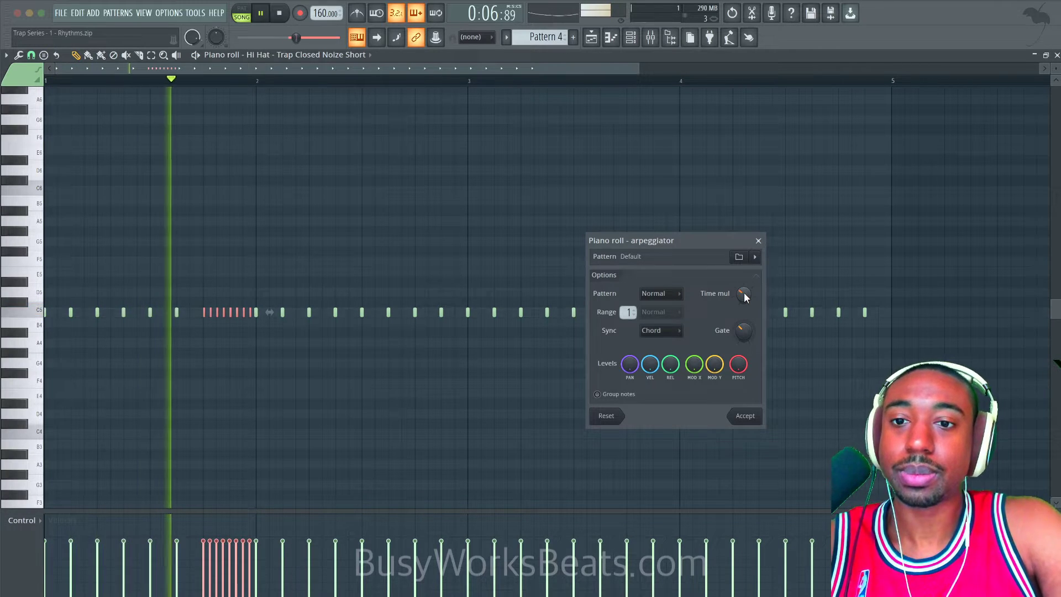
key("space")
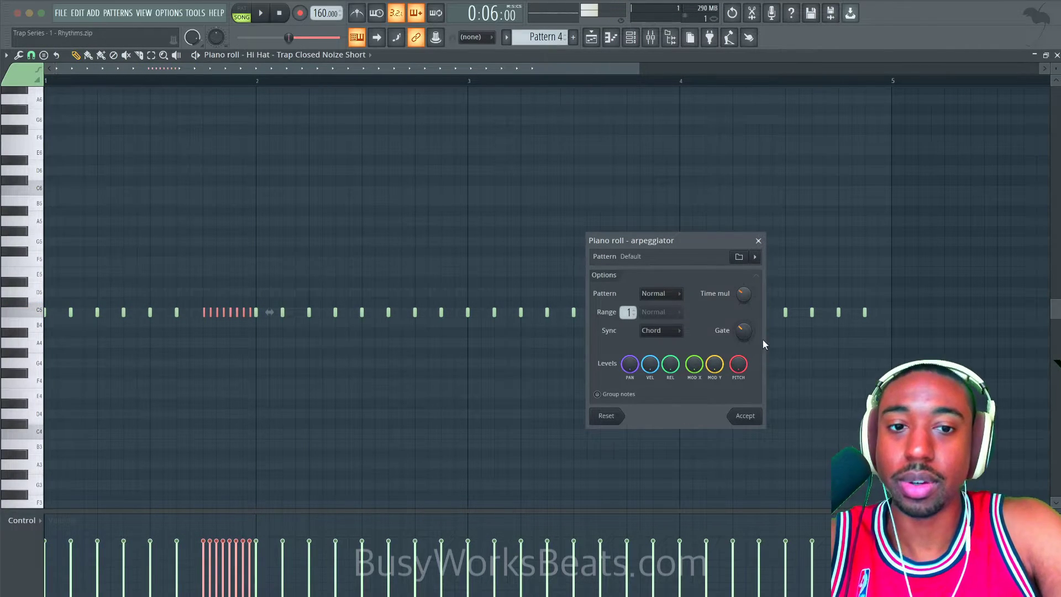
left_click(744, 416)
left_click(443, 425, "super")
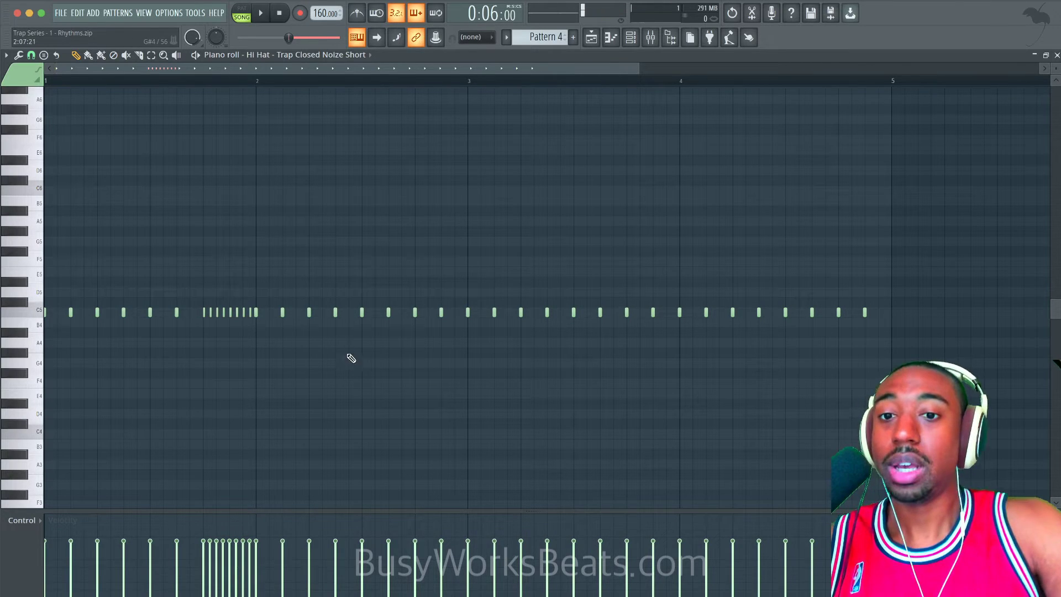
key("space")
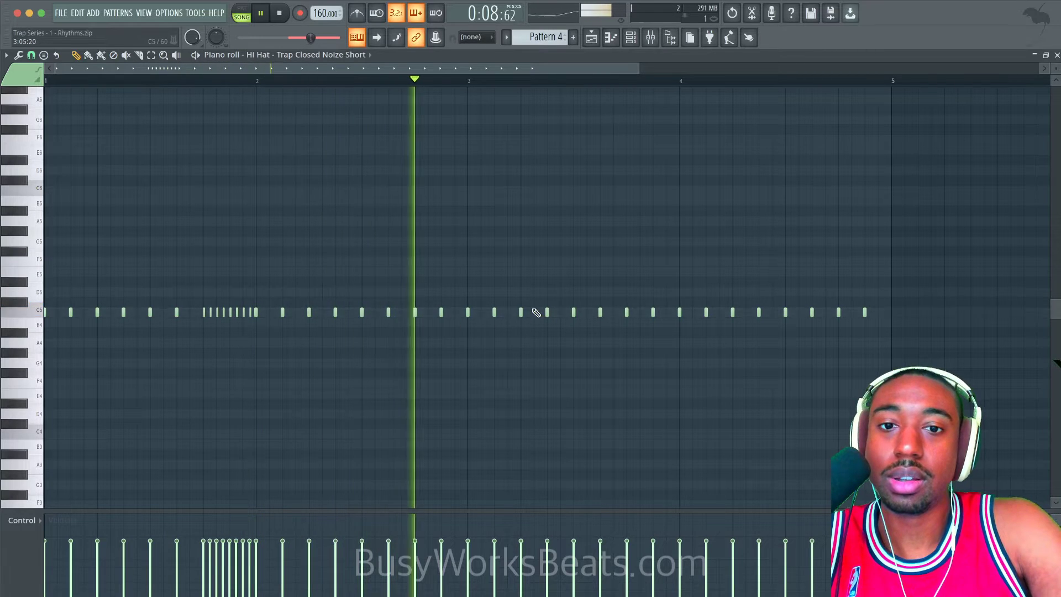
key("space")
- Delete the hi-hat note at step 15 of bar 3 and lengthen the note at step 13 to four steps
left_click(649, 314)
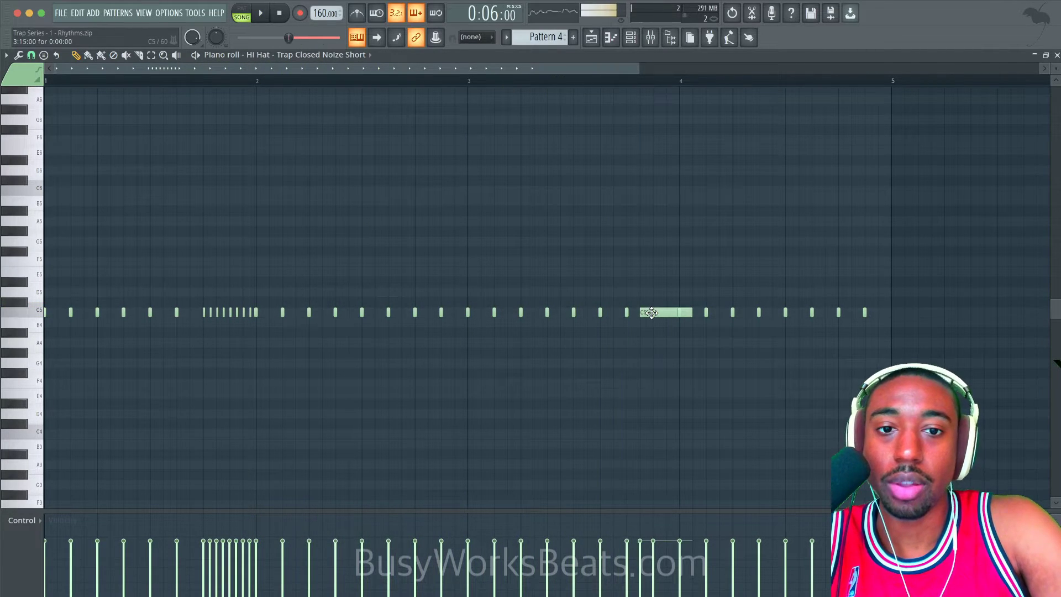
right_click(671, 315)
right_click(653, 312)
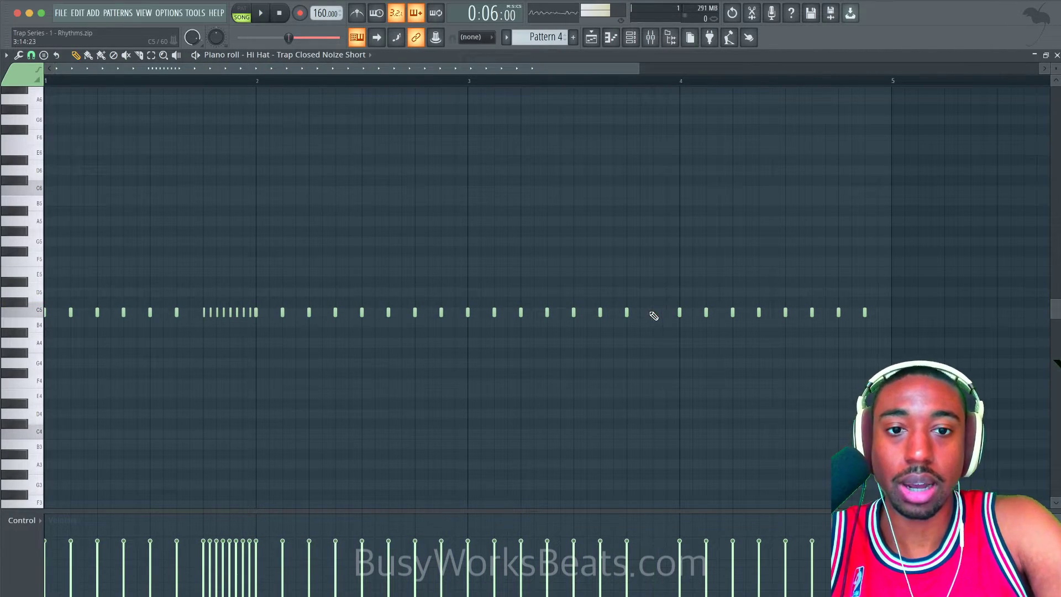
left_click_drag(630, 312, 677, 313)
- Arpeggiate the lengthened bar 3 note into a roll of eight hits, accept it and audition the whole pattern
left_click(658, 313, "super")
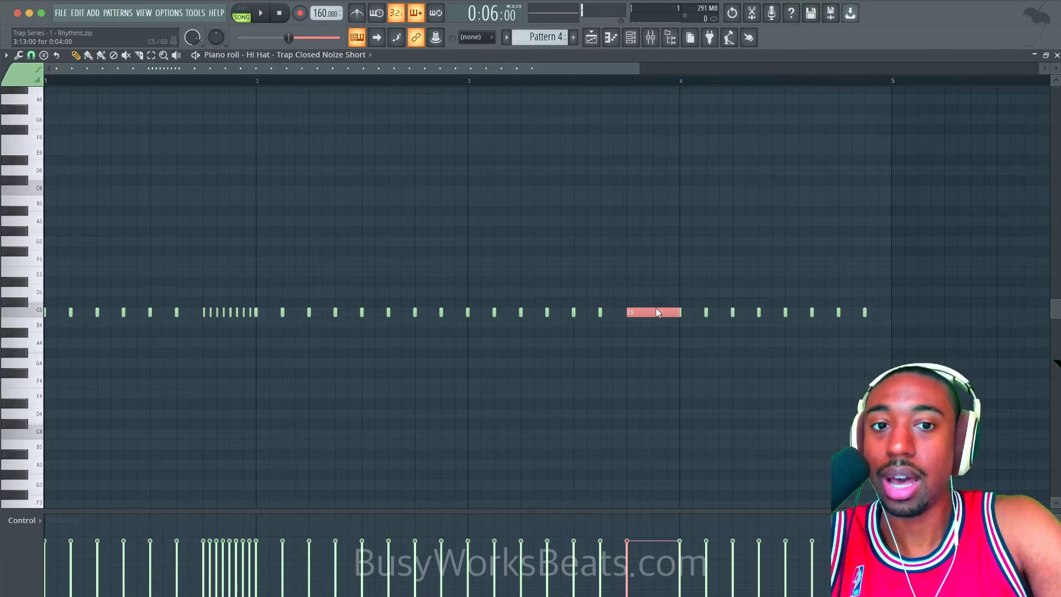
key("alt+a")
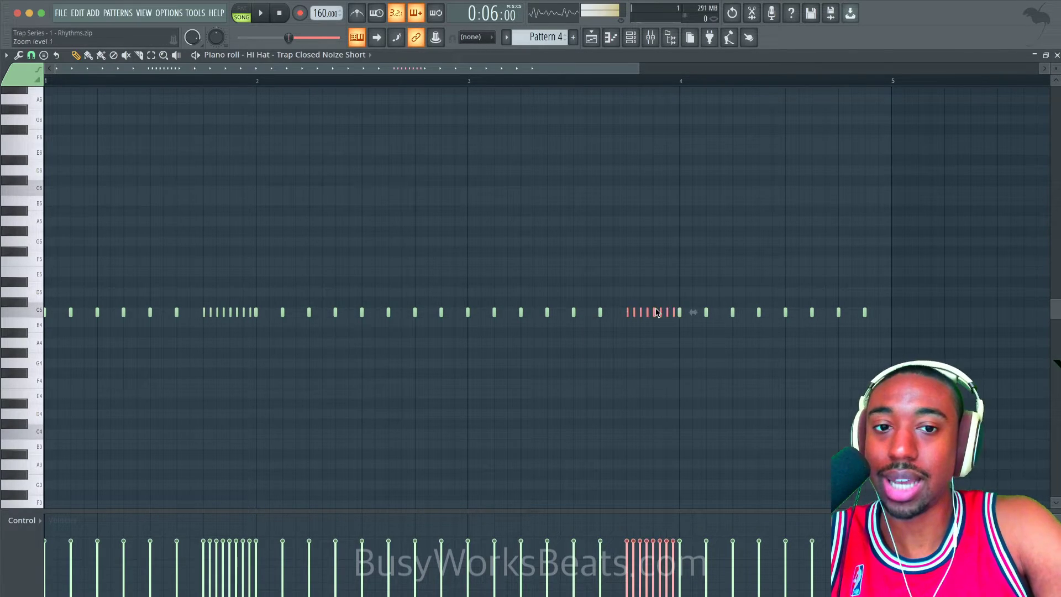
left_click_drag(701, 248, 863, 224)
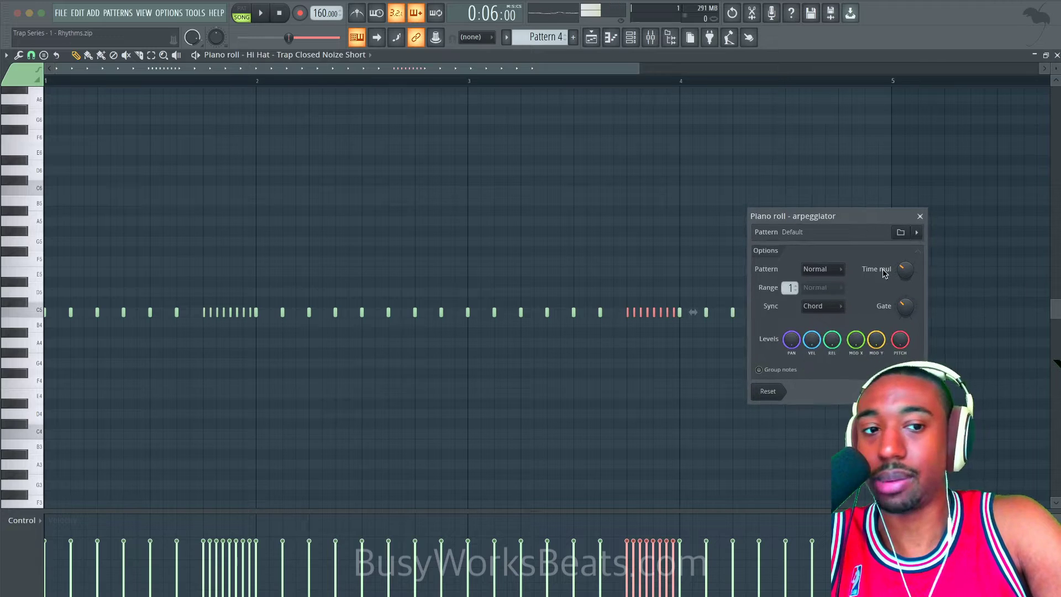
key("Return")
key("space")
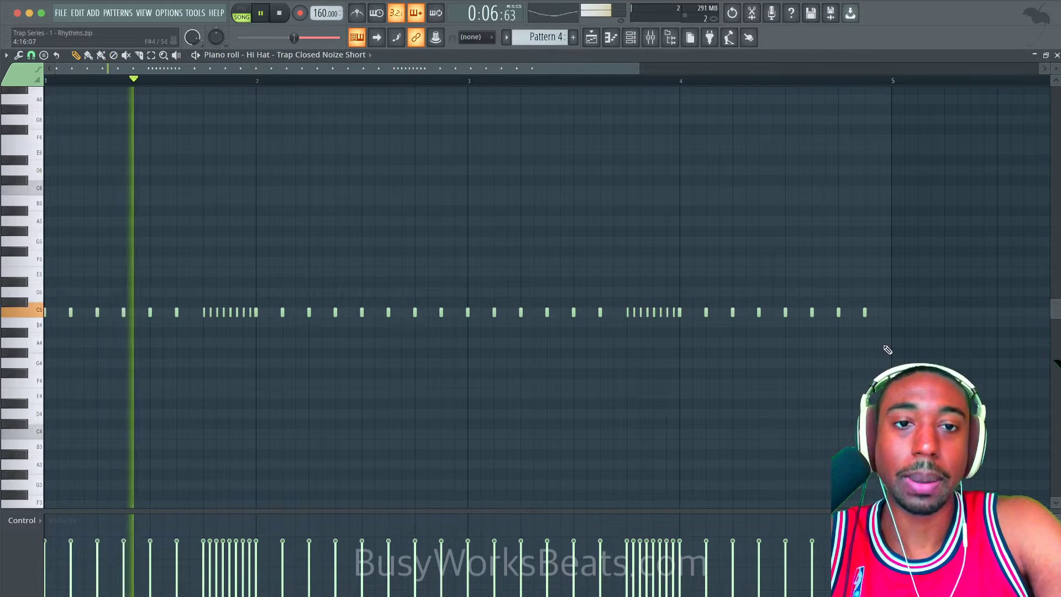
scroll(858, 284, "down", 2)
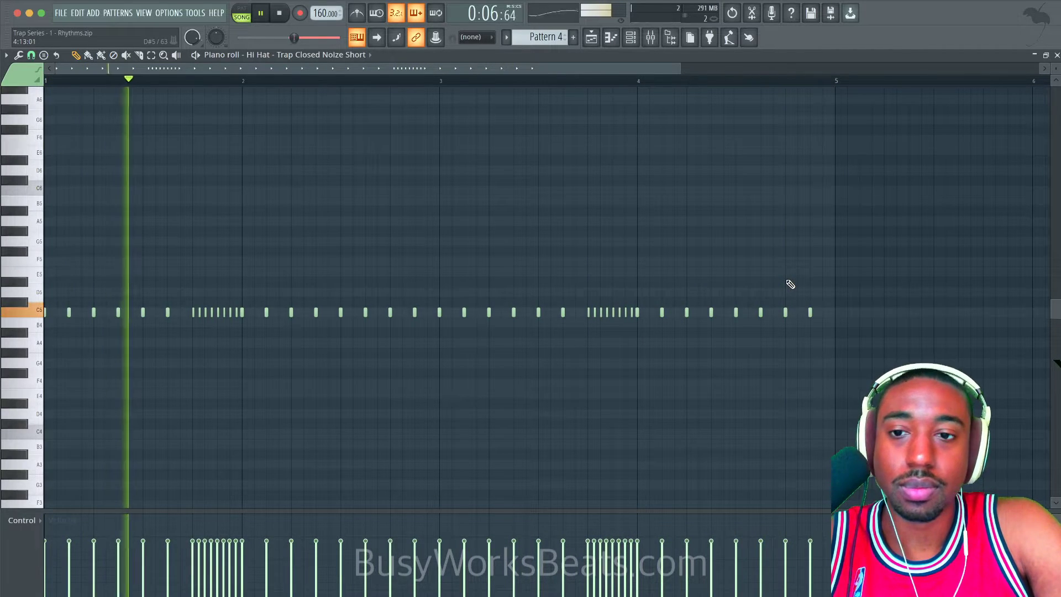
scroll(792, 255, "down", 1)
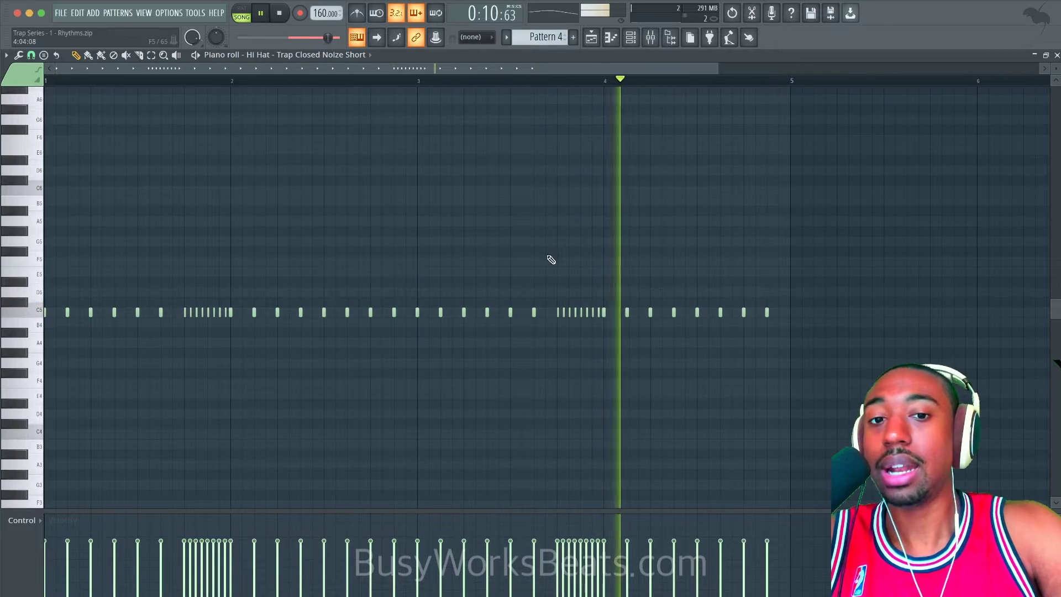
key("space")
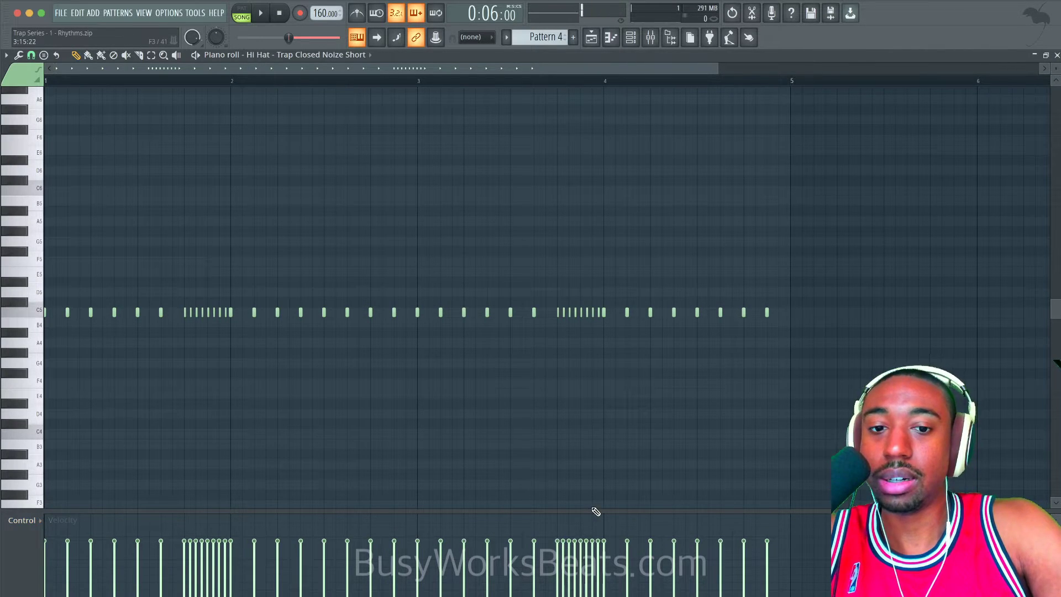
- Show the note filter cutoff frequency in the control lane and enlarge the lane to about a third of the piano roll
left_click_drag(531, 511, 530, 545)
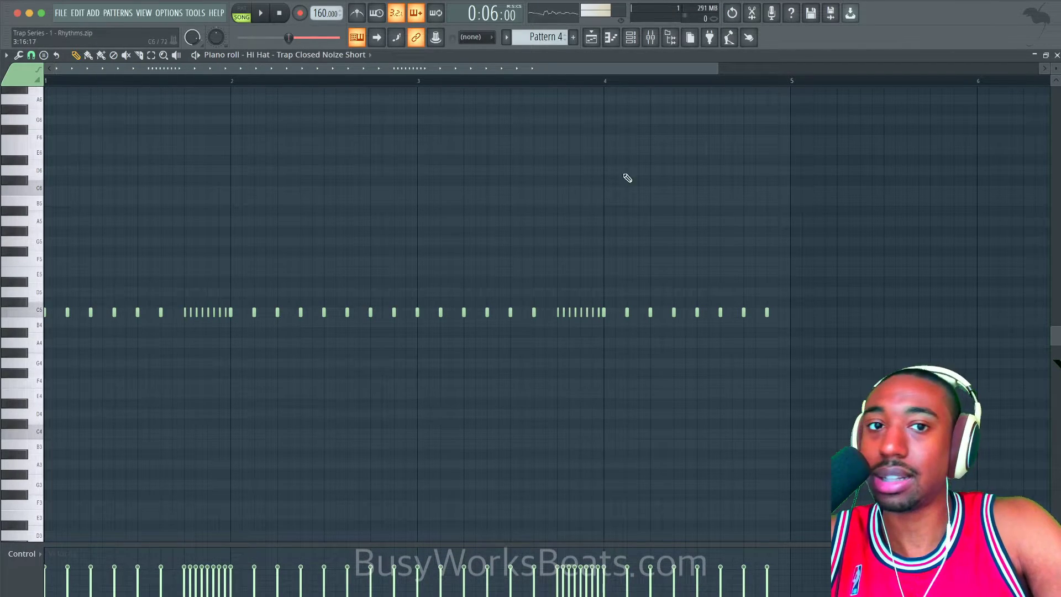
key("shift+1")
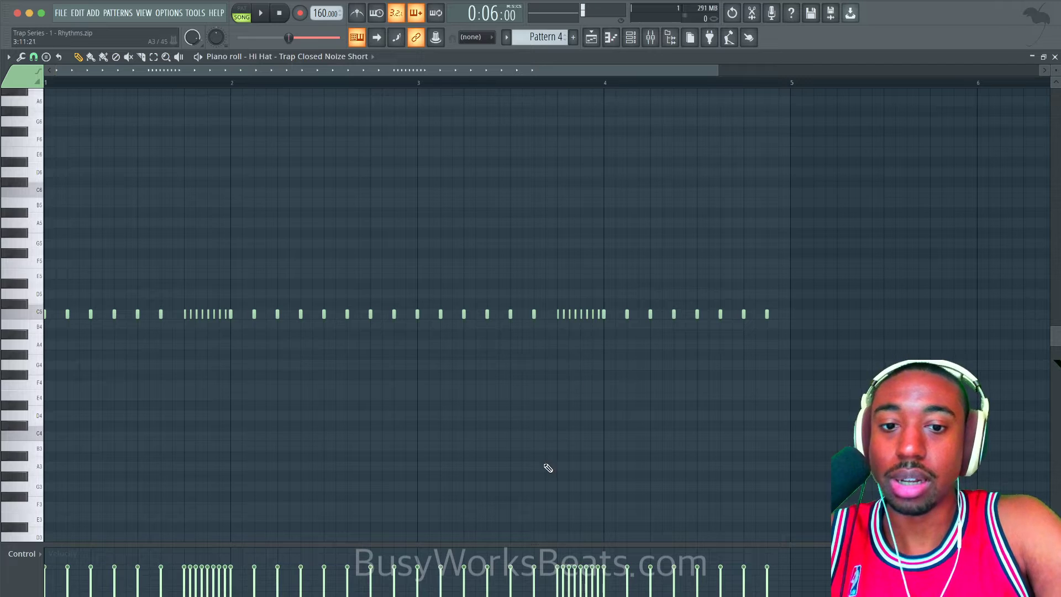
left_click_drag(535, 541, 533, 526)
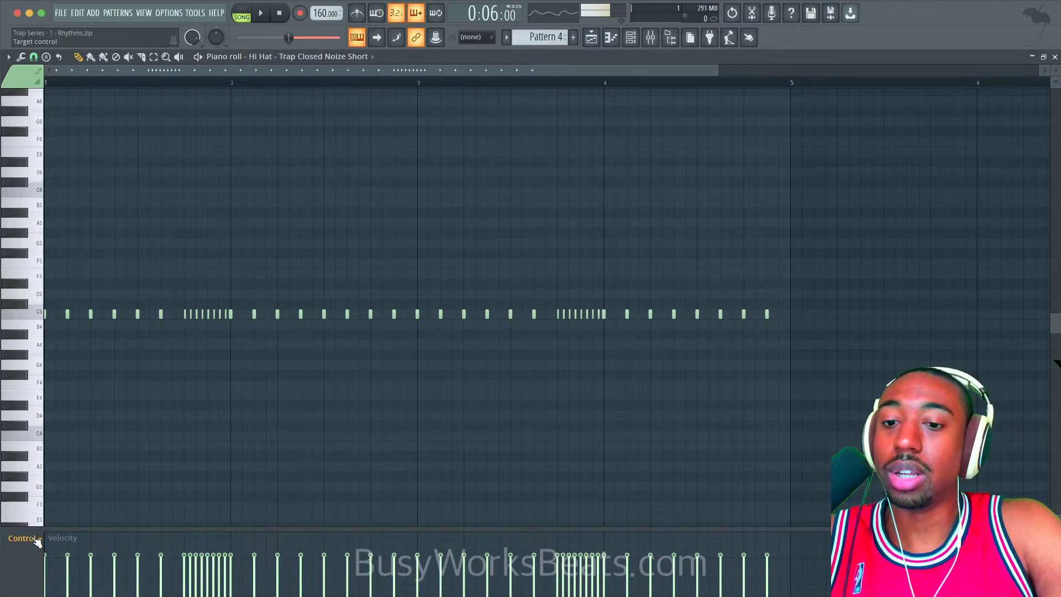
left_click_drag(540, 531, 540, 507)
left_click(27, 516)
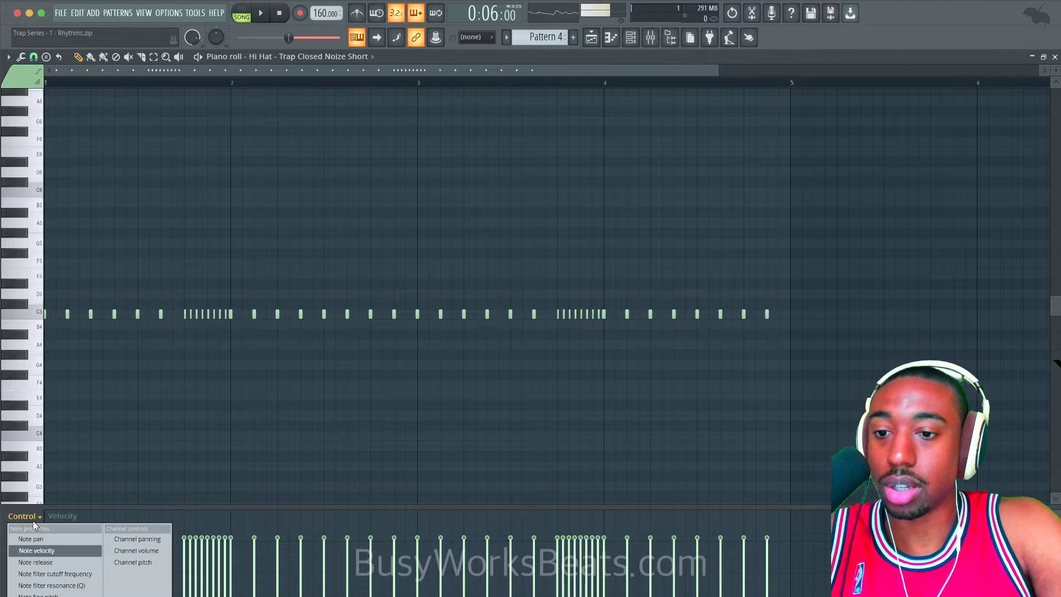
left_click(54, 575)
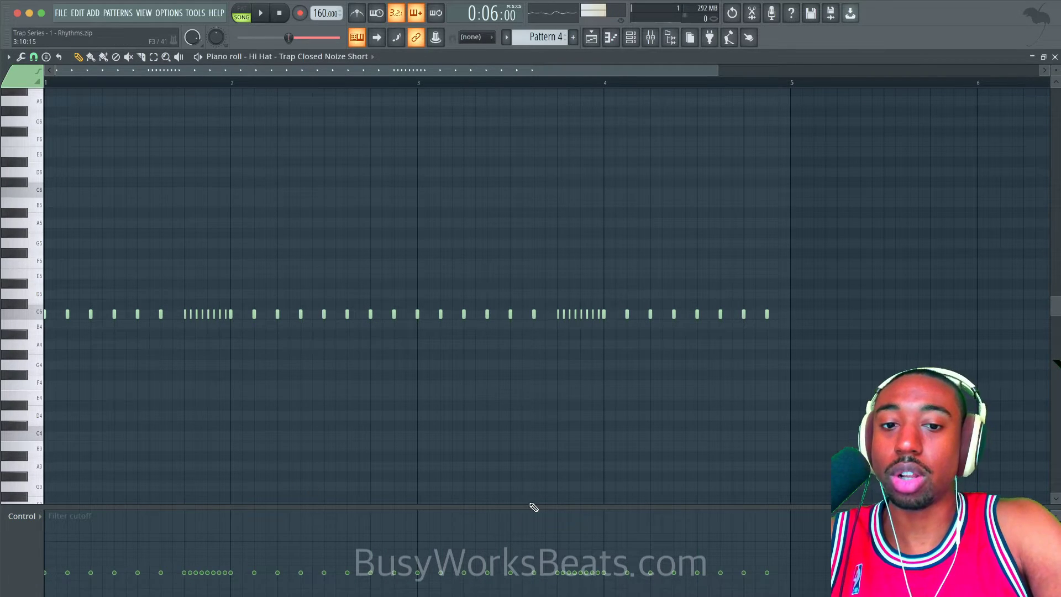
left_click_drag(529, 502, 529, 397)
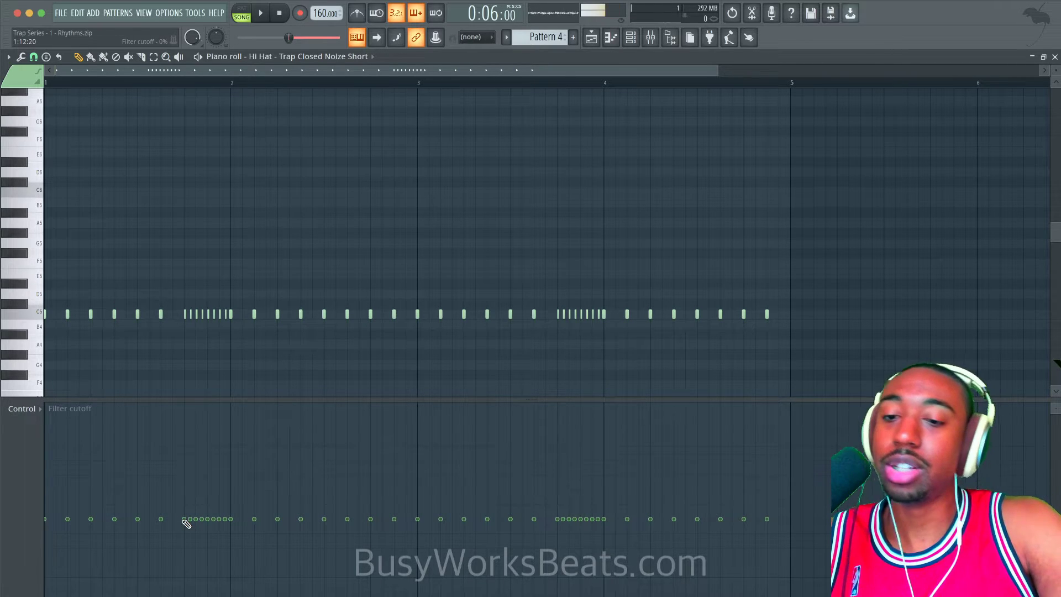
- Draw descending filter cutoff ramps across the bar 1 and bar 3 rolls, ending near -49% in bar 3, and audition them
mouse_move(210, 525)
left_mouse_down()
mouse_move(230, 535)
mouse_move(238, 575)
left_mouse_up()
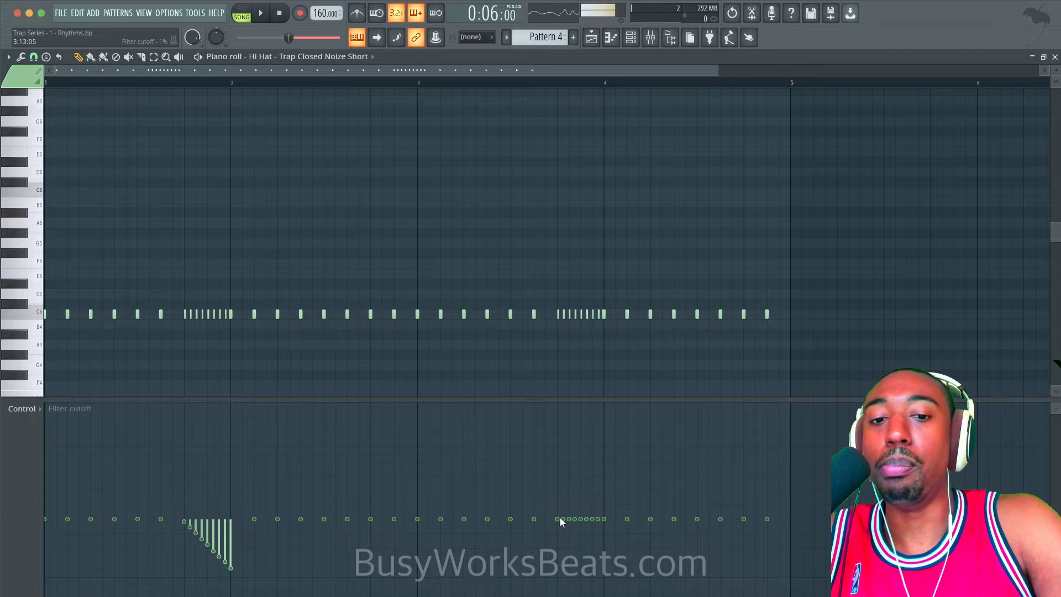
mouse_move(559, 518)
left_mouse_down()
mouse_move(587, 537)
mouse_move(611, 581)
left_mouse_up()
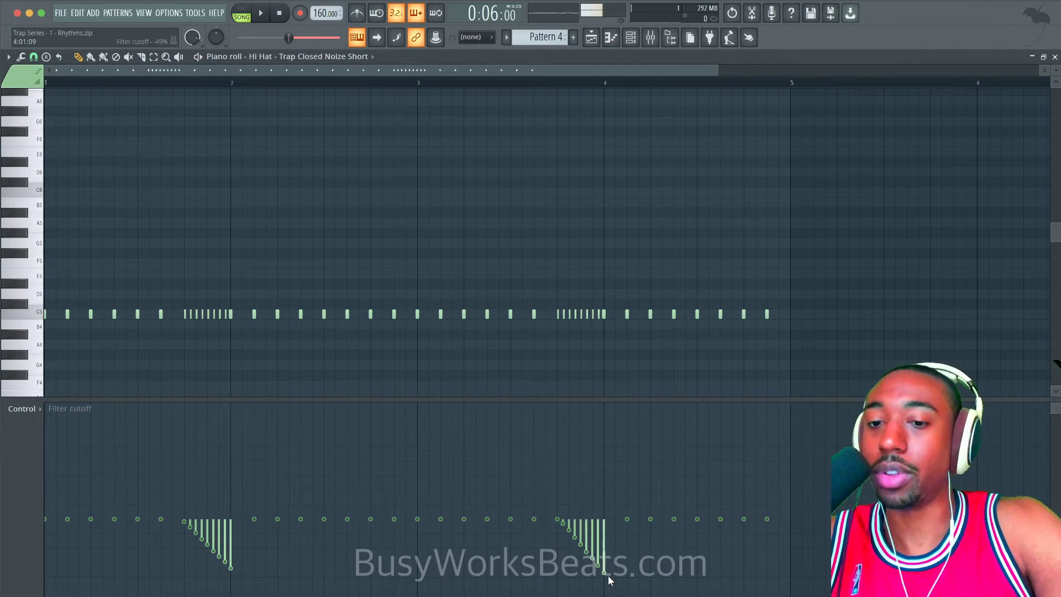
key("space")
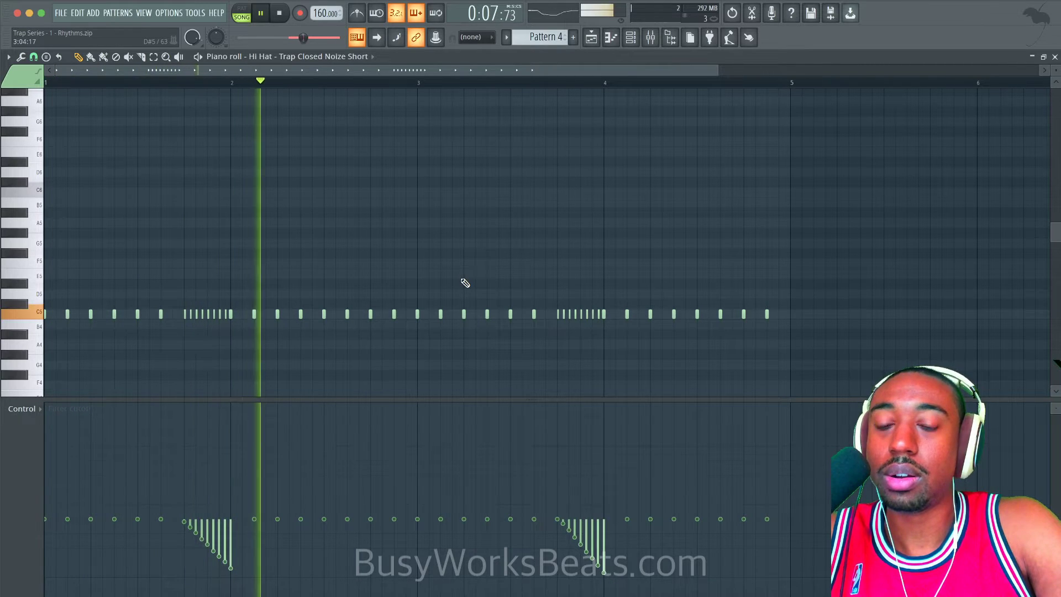
key("space")
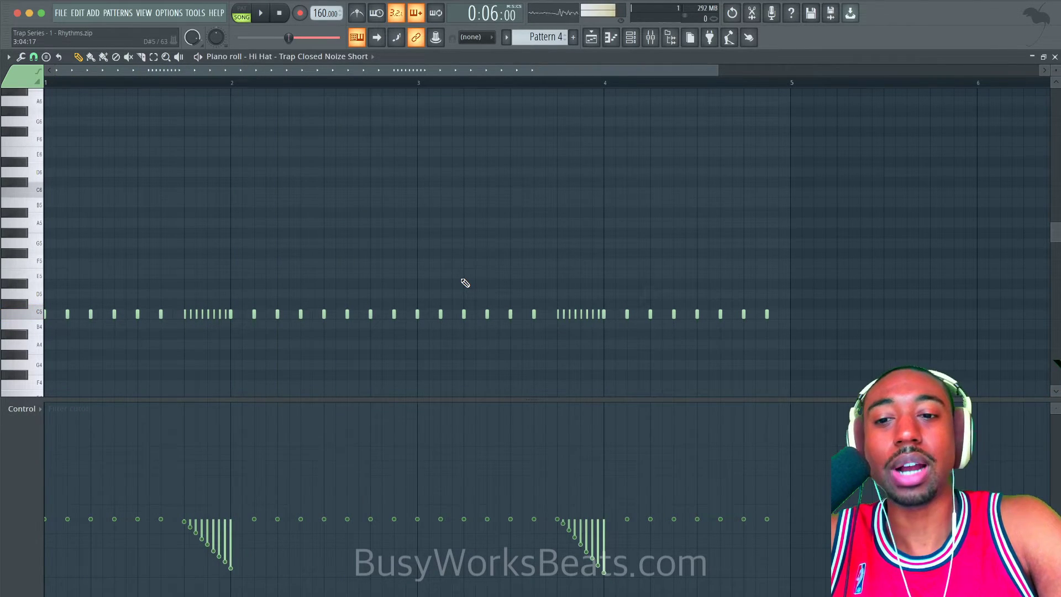
- Show the note filter resonance in the control lane and raise the eight bar 1 roll hits to about 33%
left_click(38, 410)
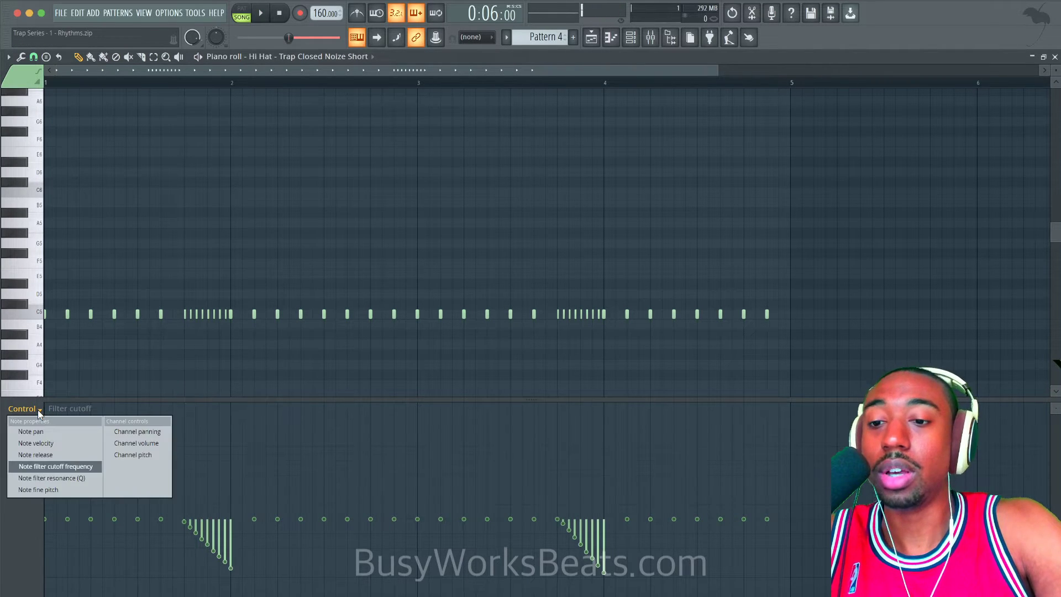
left_click(47, 476)
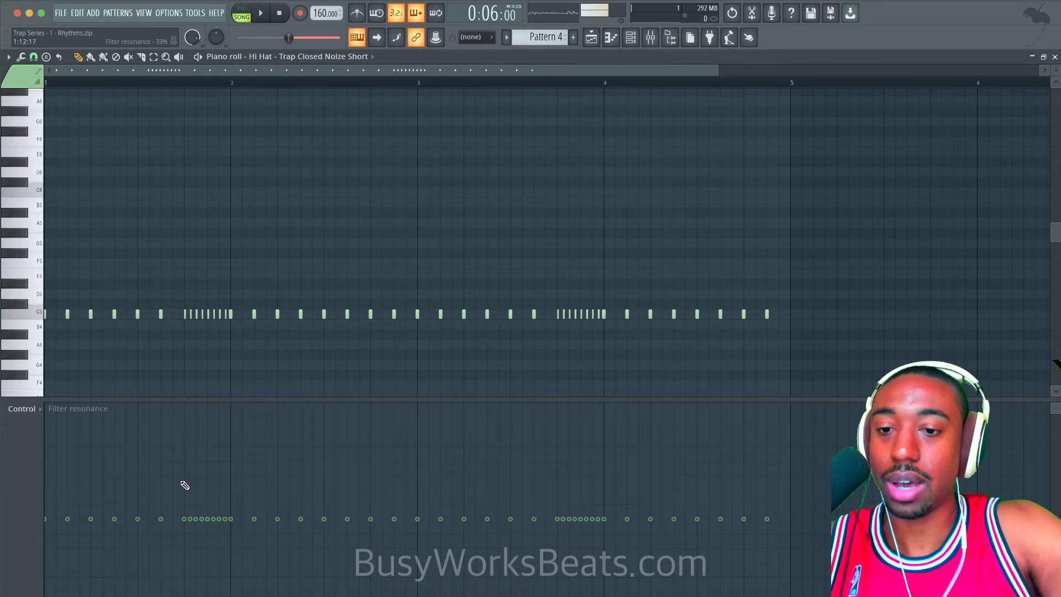
mouse_move(185, 485)
left_mouse_down()
mouse_move(234, 485)
mouse_move(238, 524)
left_mouse_up()
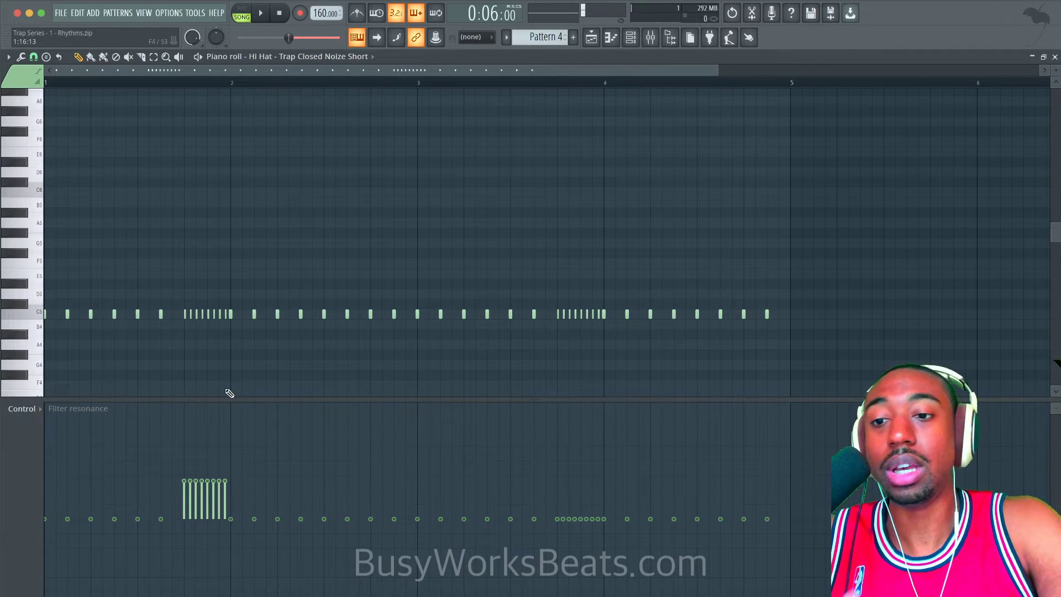
left_click(214, 312)
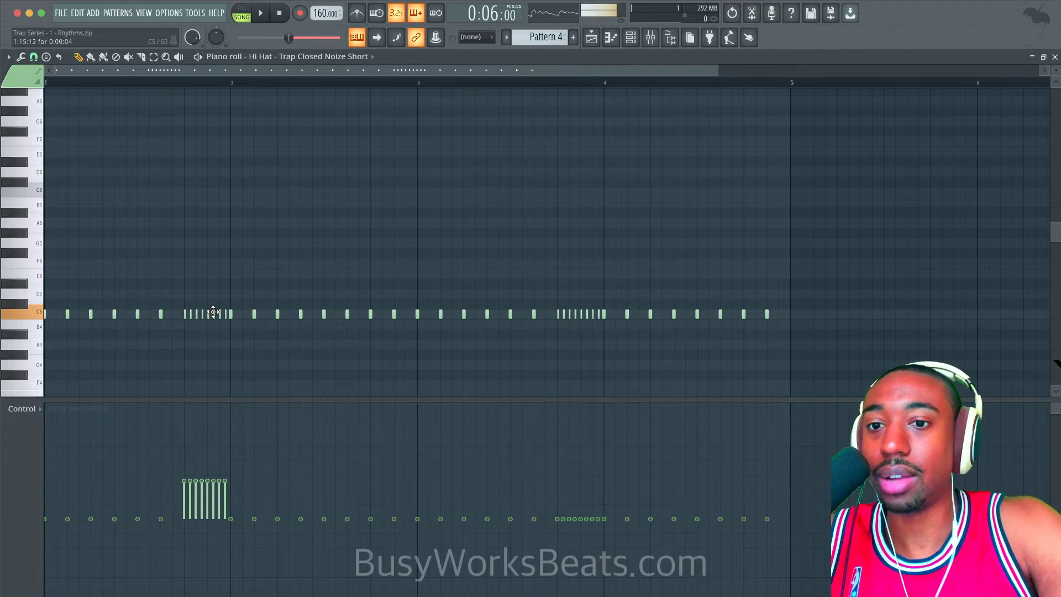
left_click_drag(288, 253, 287, 270)
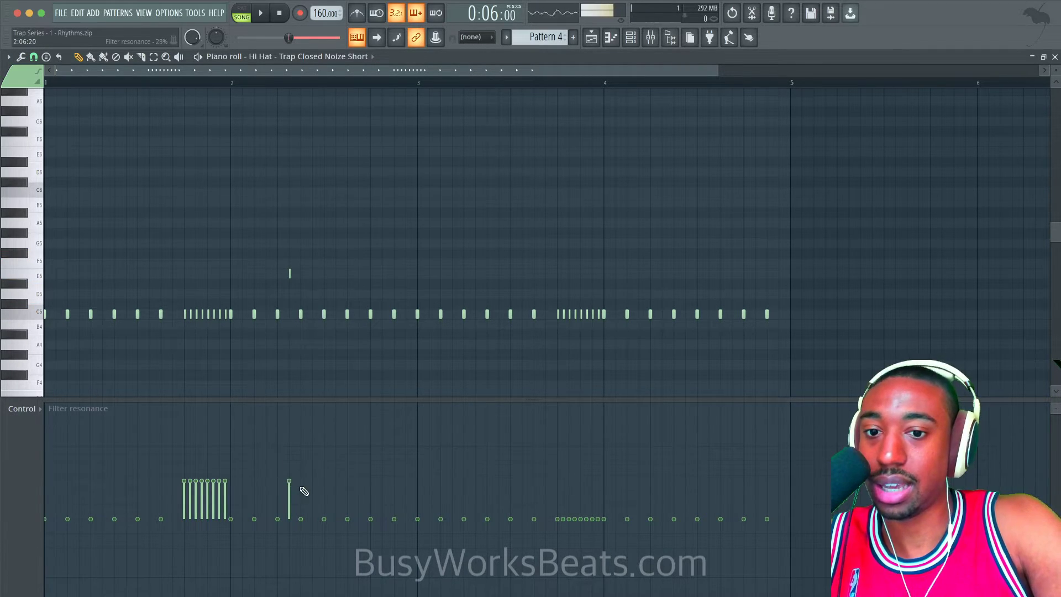
right_click(287, 273)
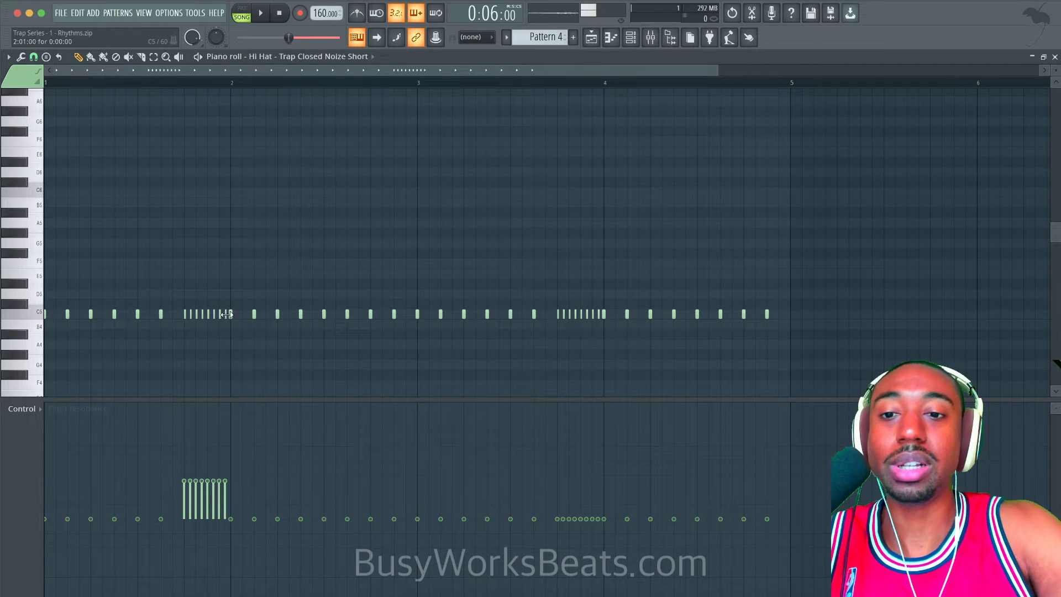
left_click(23, 408)
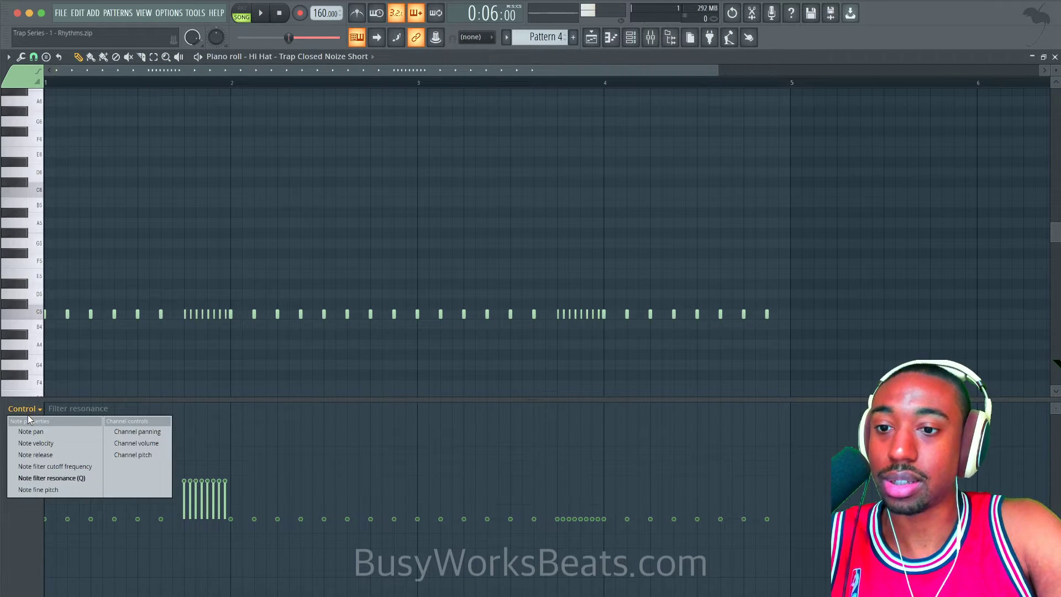
left_click(171, 376)
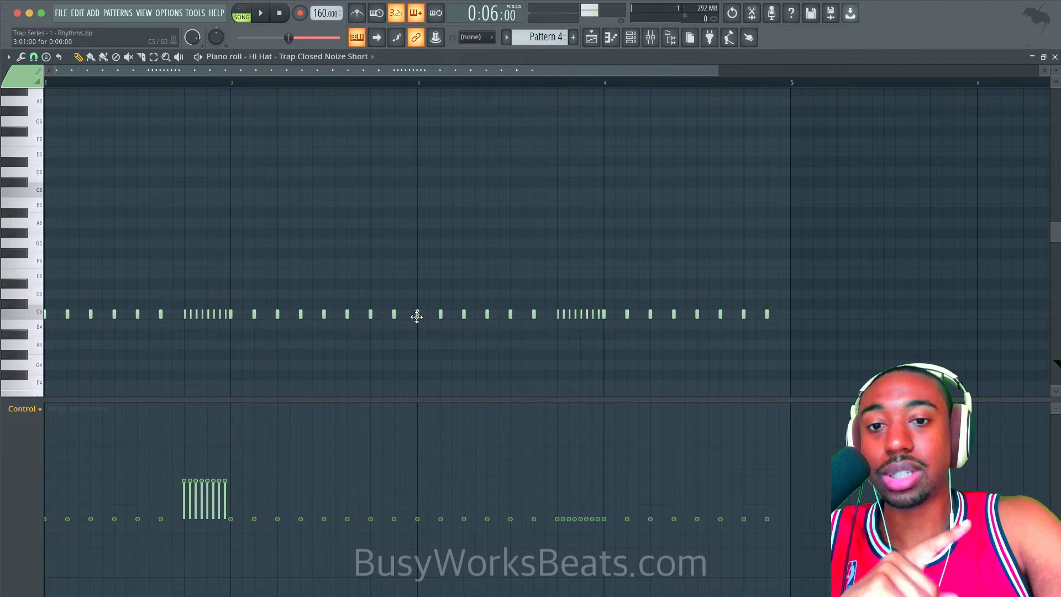
left_click(373, 250)
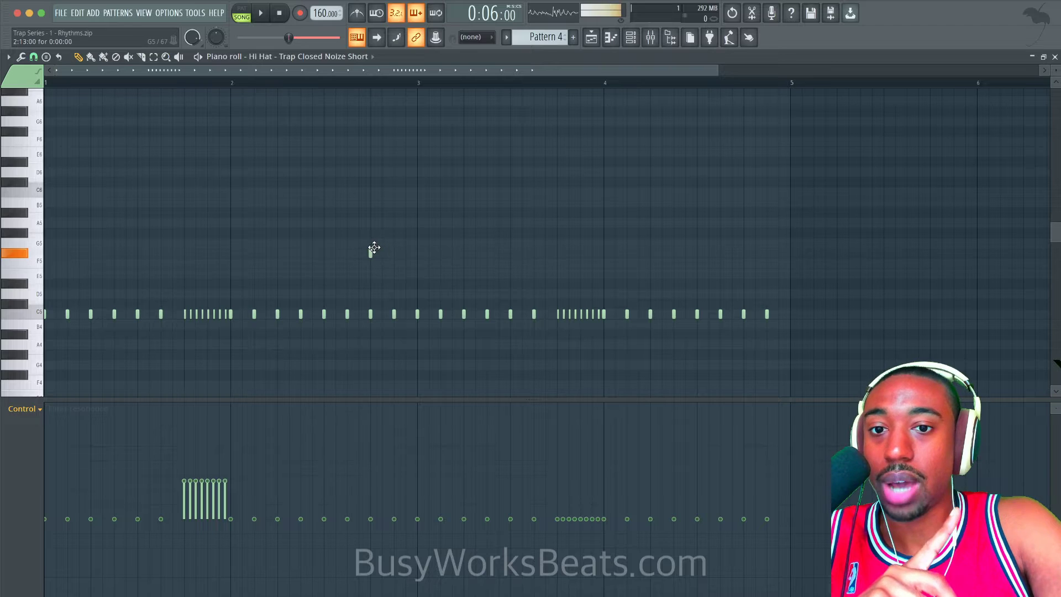
right_click(385, 249)
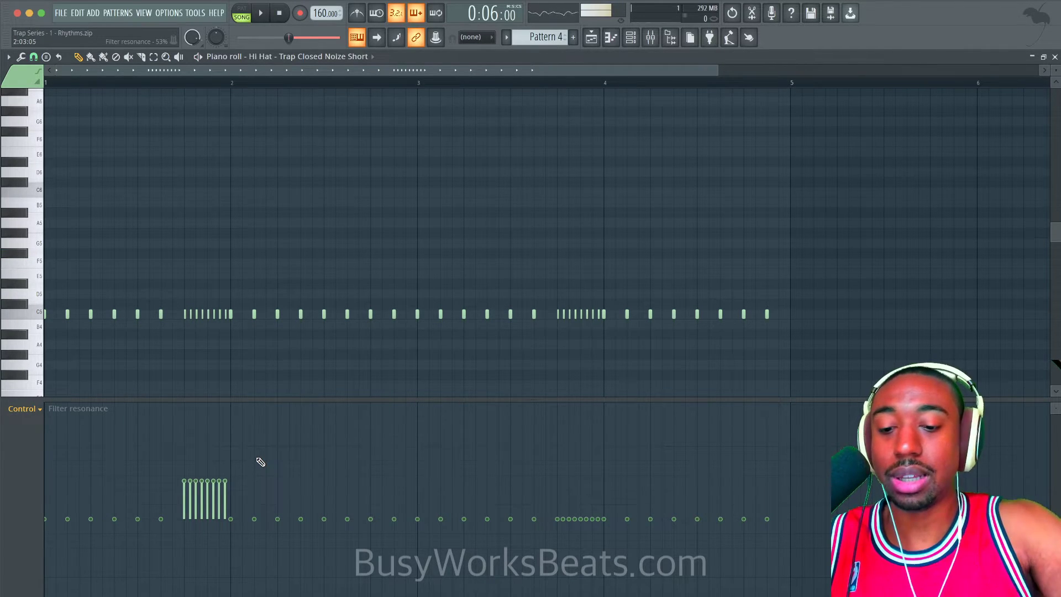
- Reset the bar 1 roll's filter resonance to zero, redraw its hits at about 26%, and view the filter cutoff values
left_click_drag(325, 522, 166, 524)
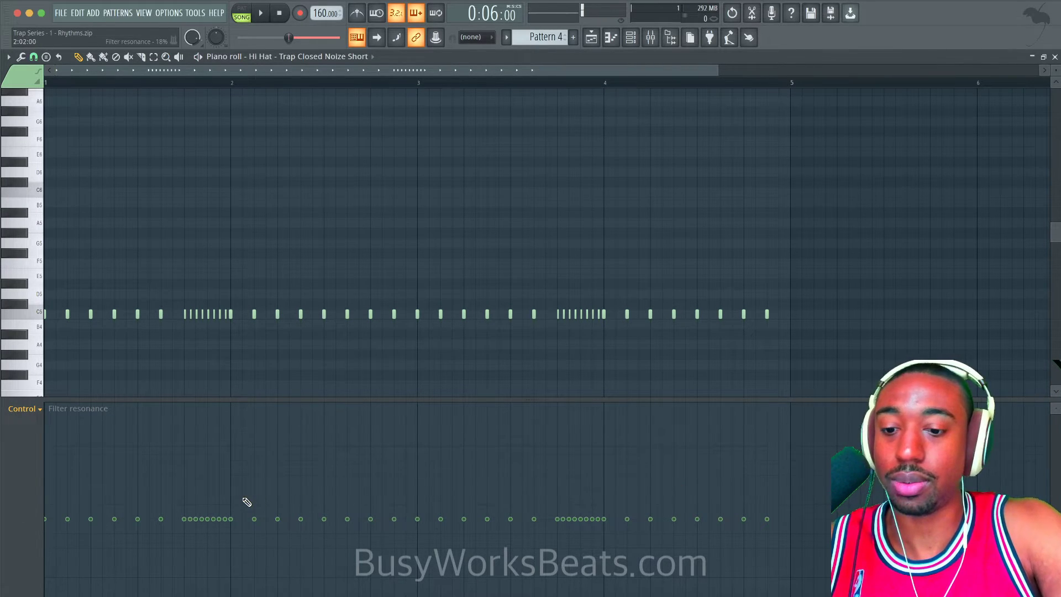
left_click_drag(188, 493, 214, 492)
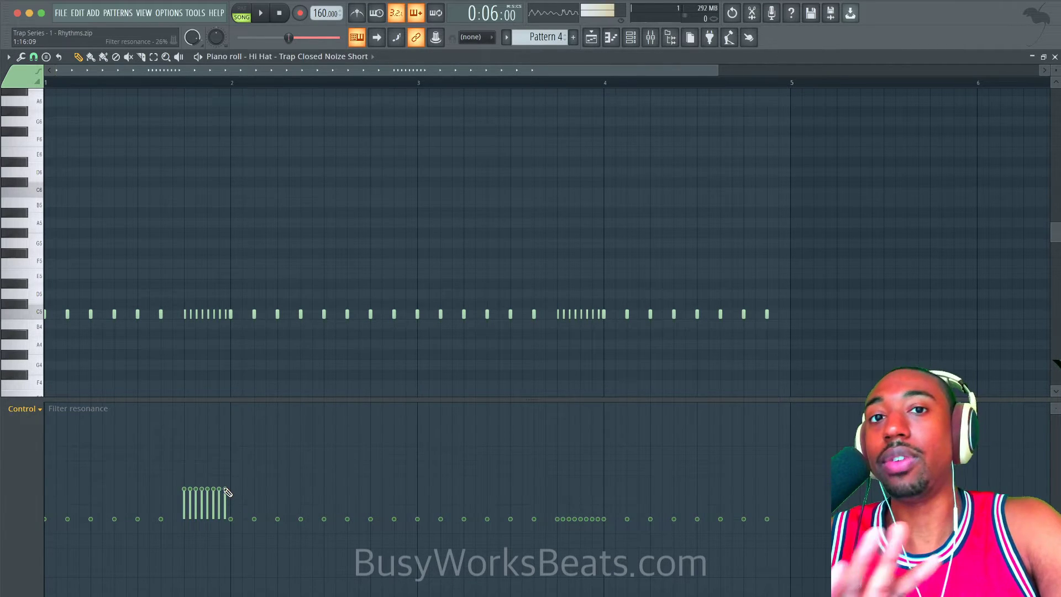
left_click(31, 410)
left_click(38, 465)
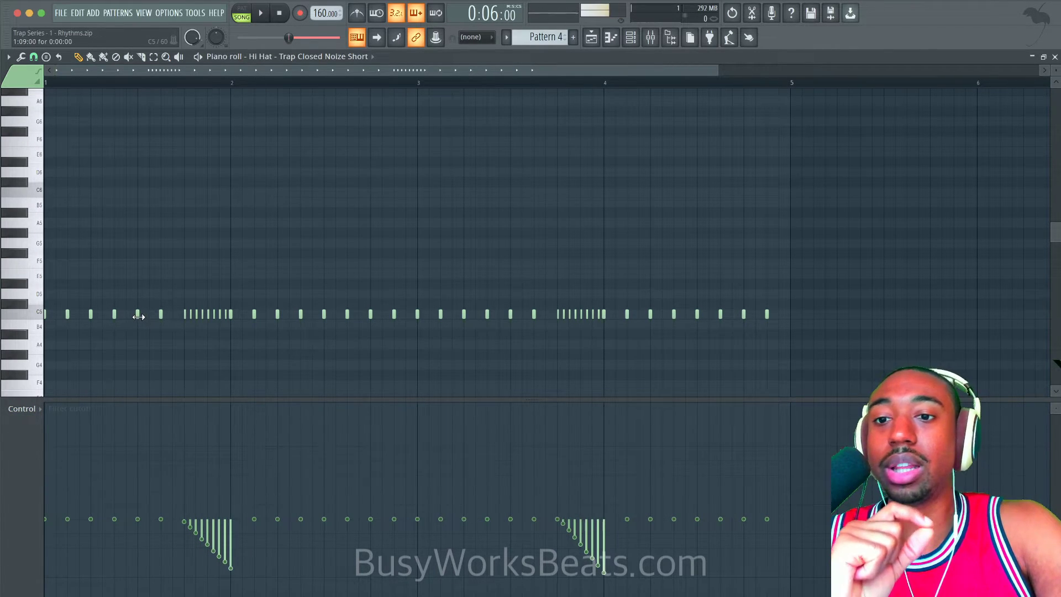
- Show the note filter resonance again, raise the eight bar 3 roll hits to about 29%, and briefly audition the pattern
left_click(42, 410)
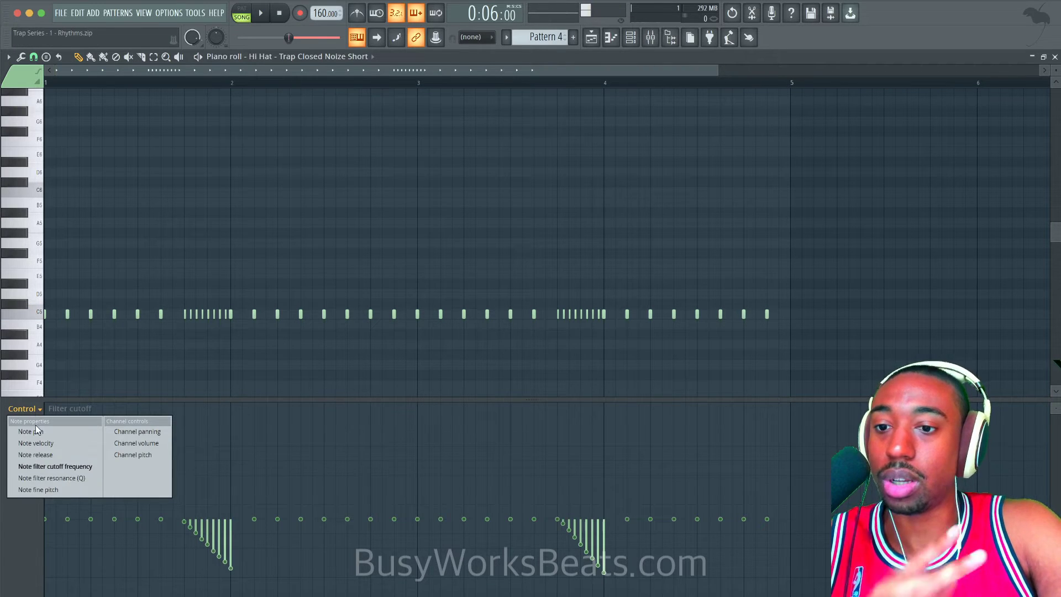
left_click(43, 477)
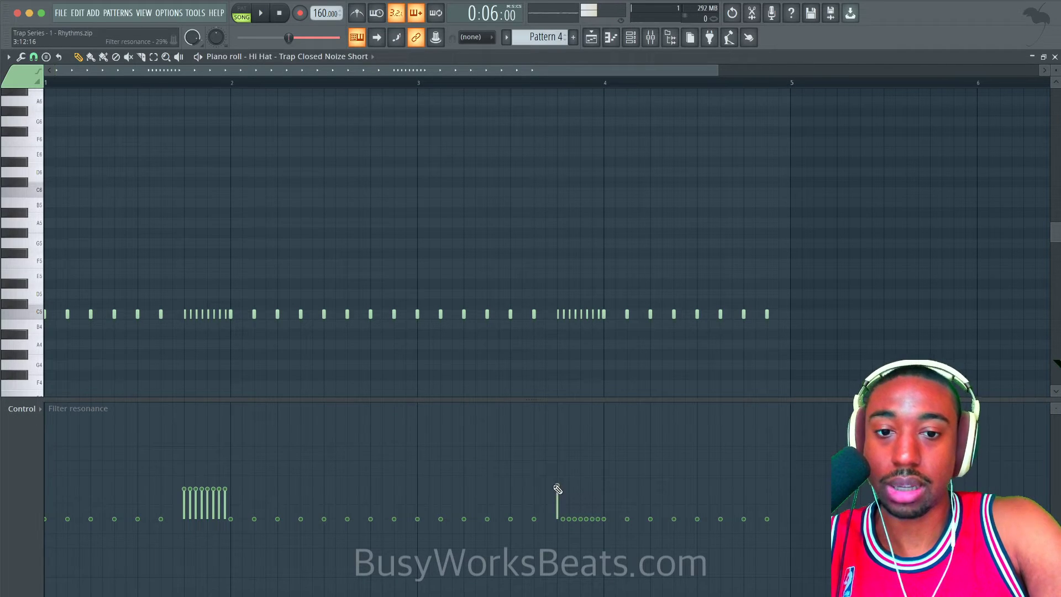
left_click_drag(557, 489, 597, 489)
key("space")
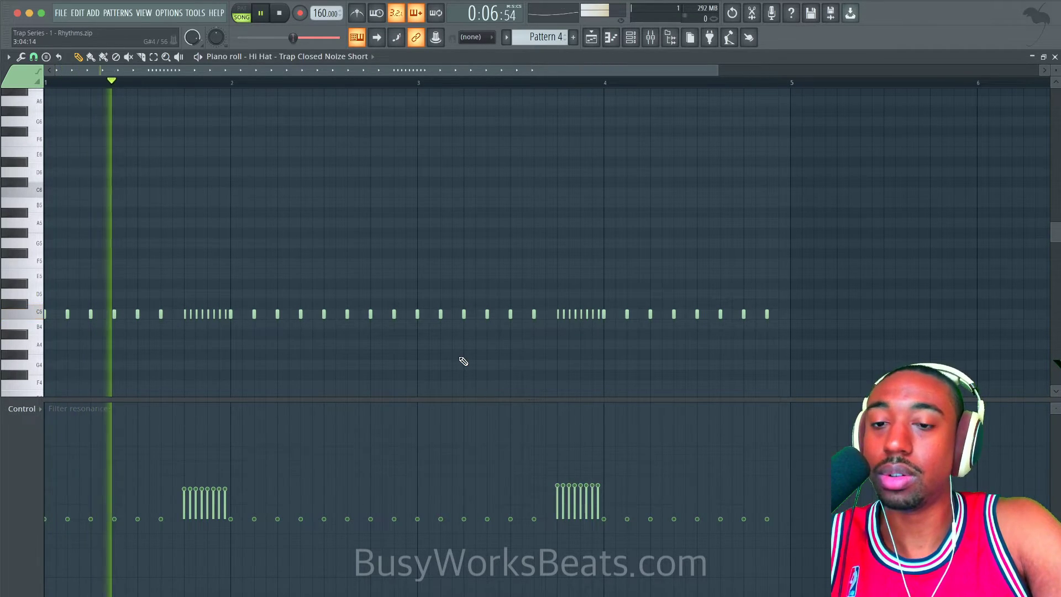
key("space")
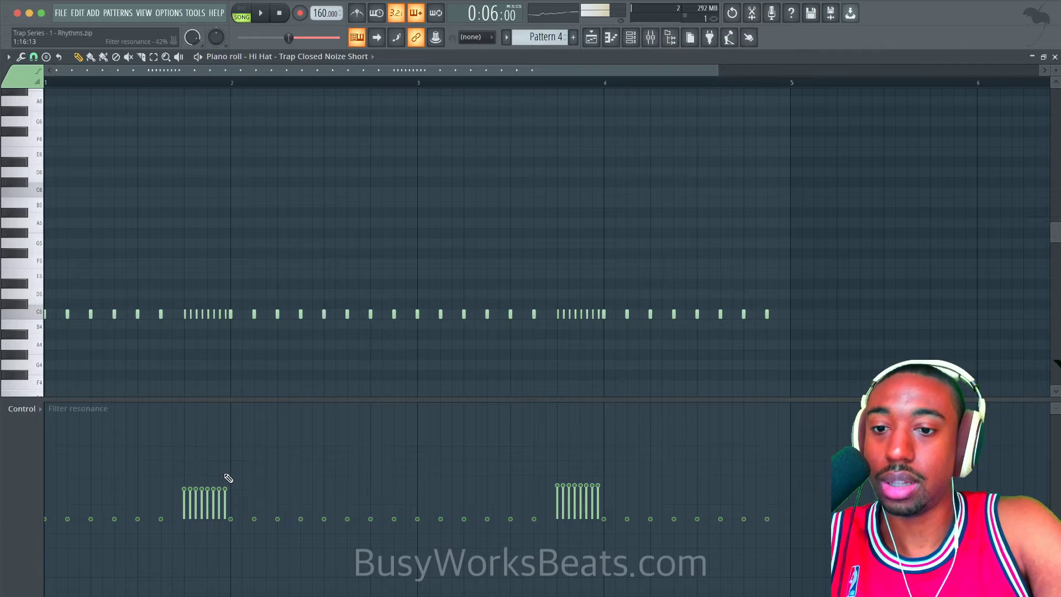
- Draw rising filter resonance ramps across the bar 3 and bar 1 rolls while the pattern plays, and stop playback
key("space")
left_click_drag(185, 507, 208, 501)
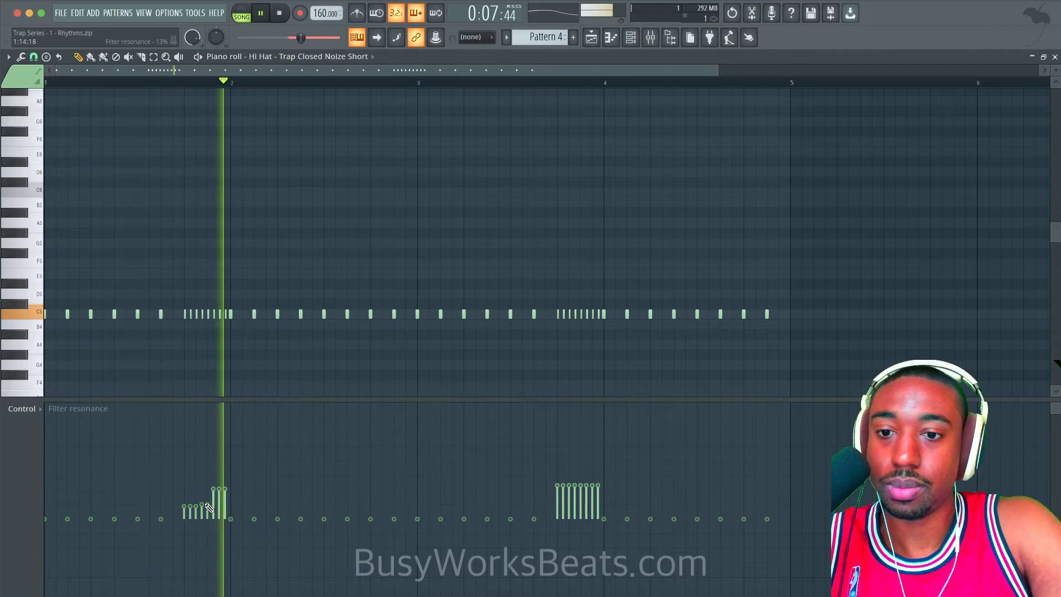
left_click_drag(557, 495, 565, 511)
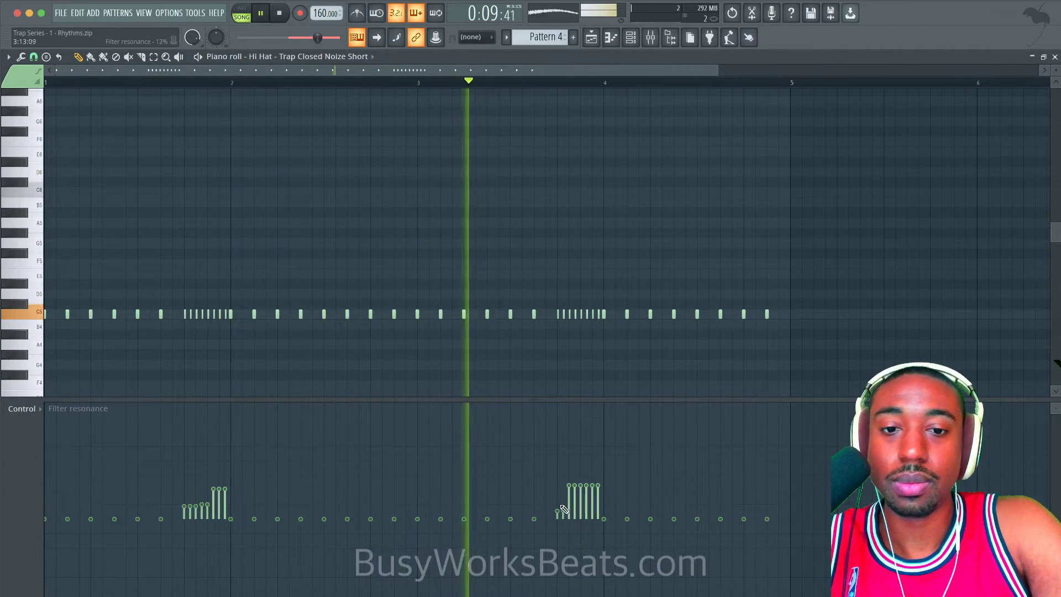
left_click_drag(562, 507, 608, 478)
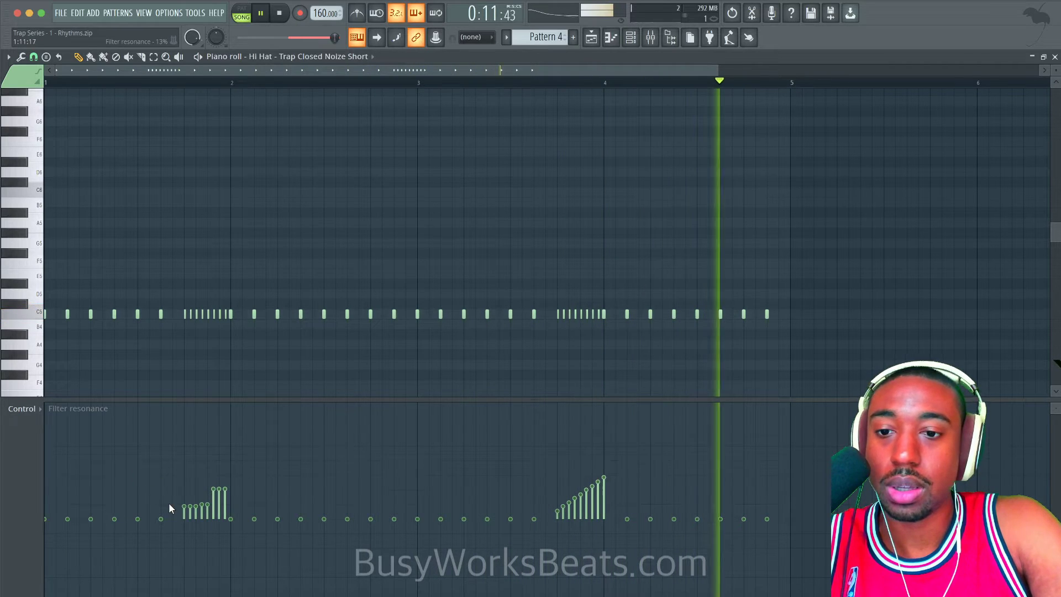
left_click_drag(186, 508, 232, 459)
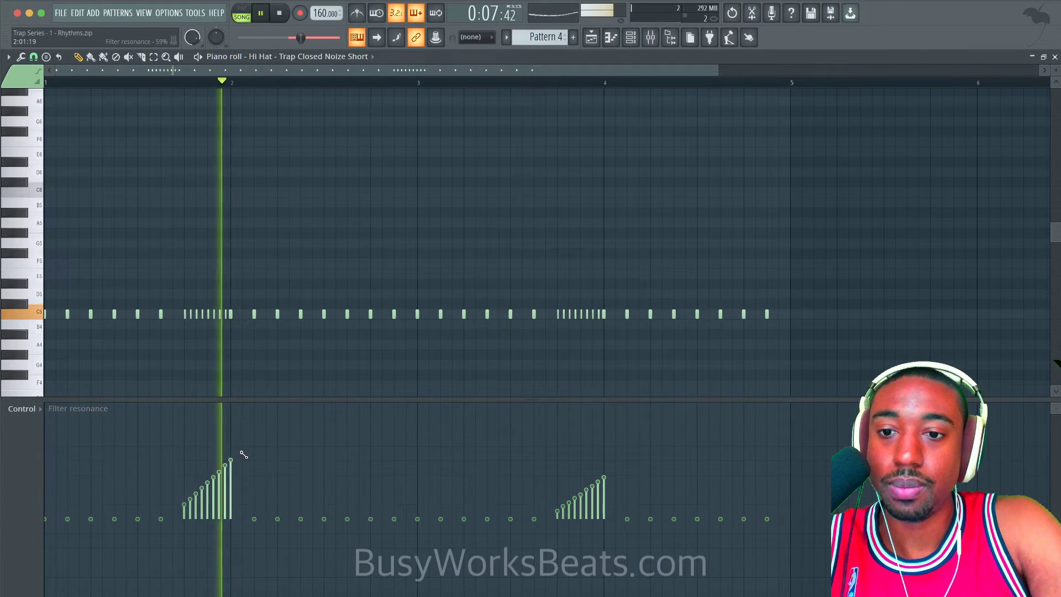
key("space")
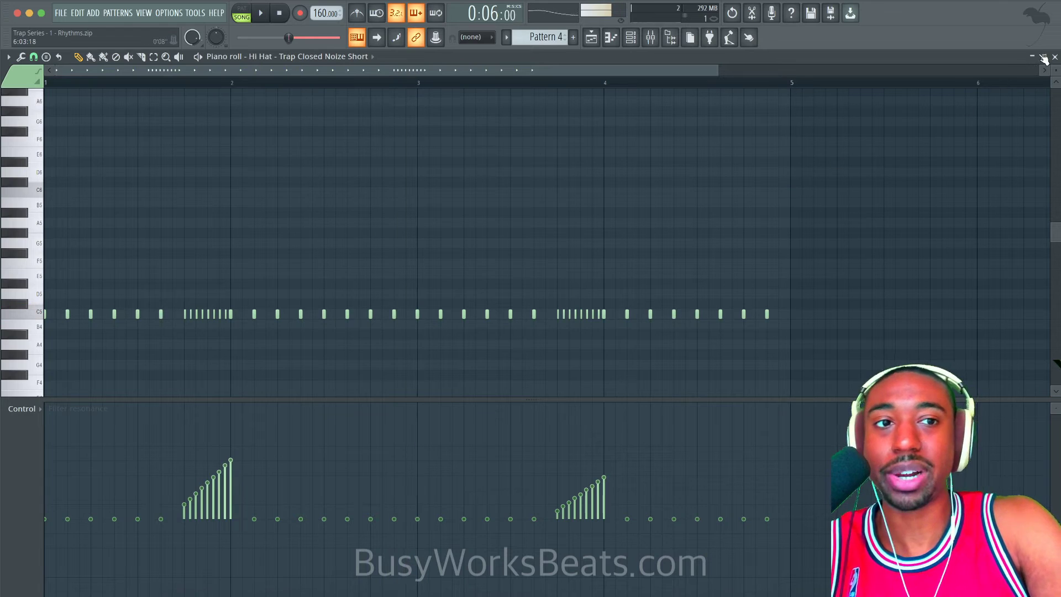
- Open the hi-hat channel's Mod X envelope settings in place of the piano roll and raise the envelope amount to maximum
left_click(1055, 57)
left_click(102, 139)
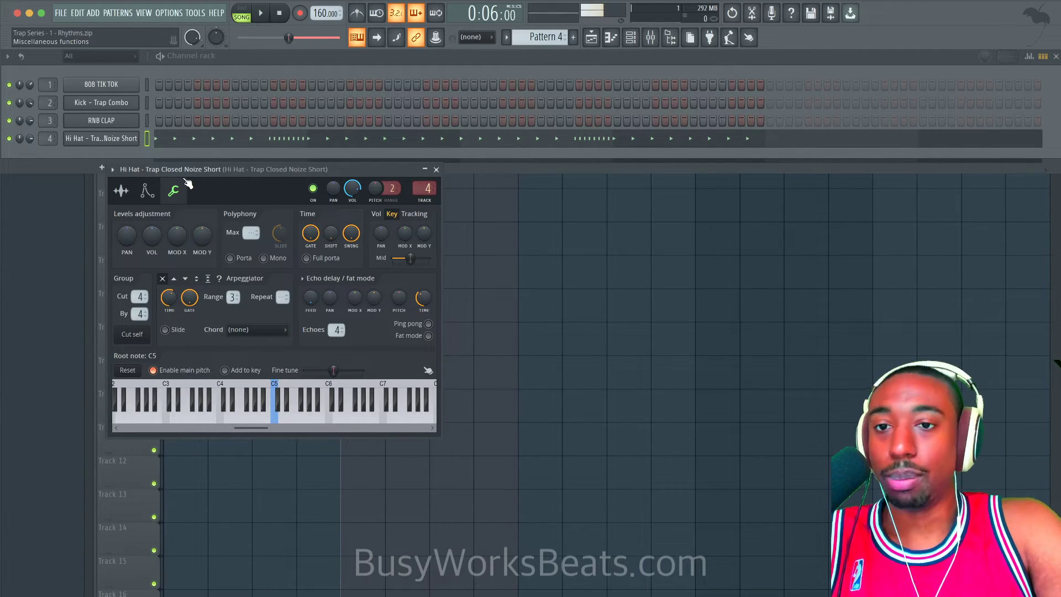
left_click(159, 193)
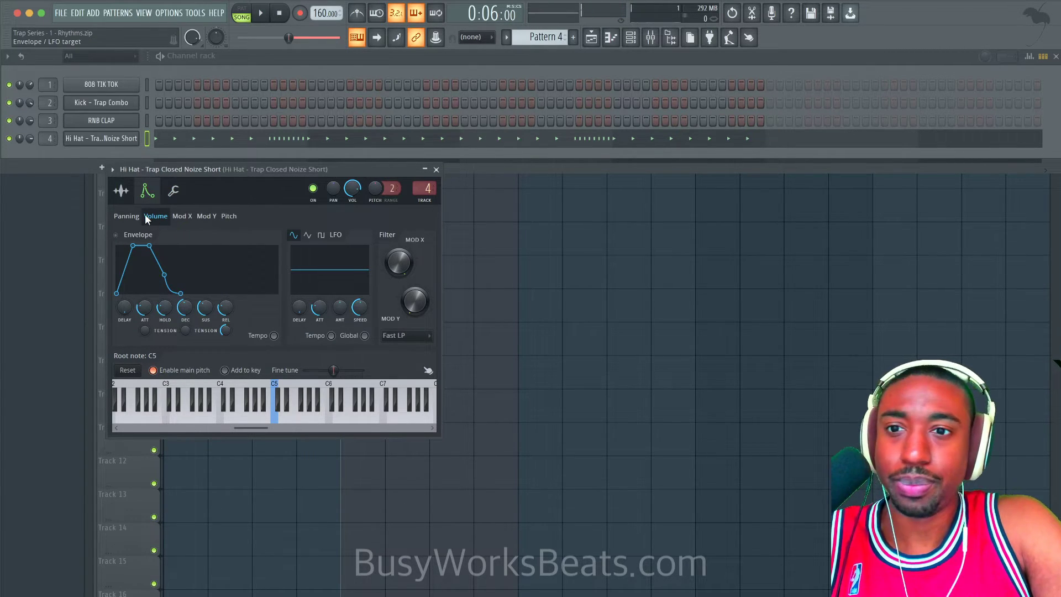
left_click(187, 216)
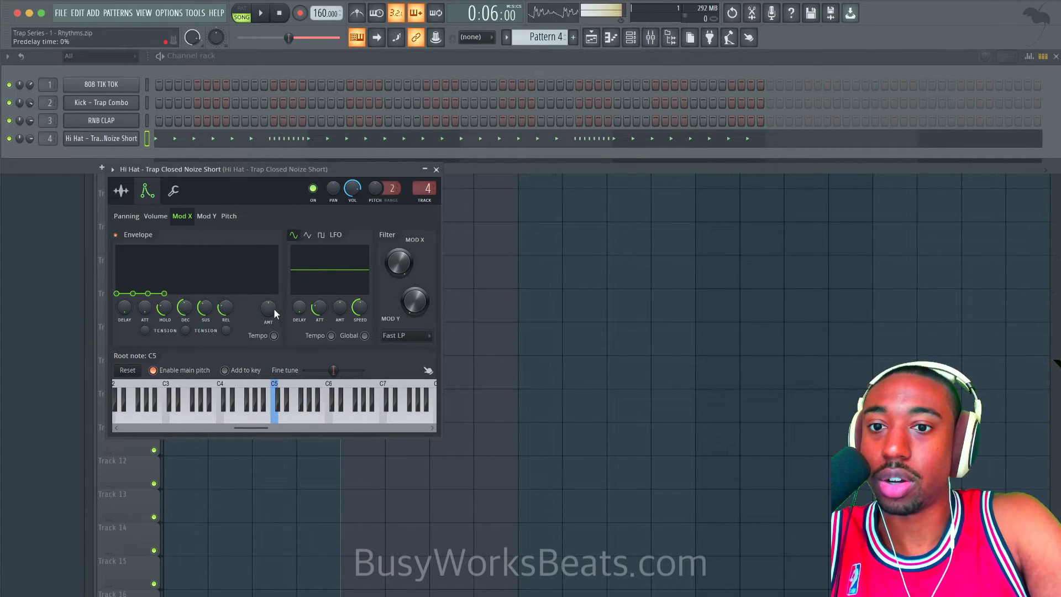
left_click_drag(273, 313, 274, 260)
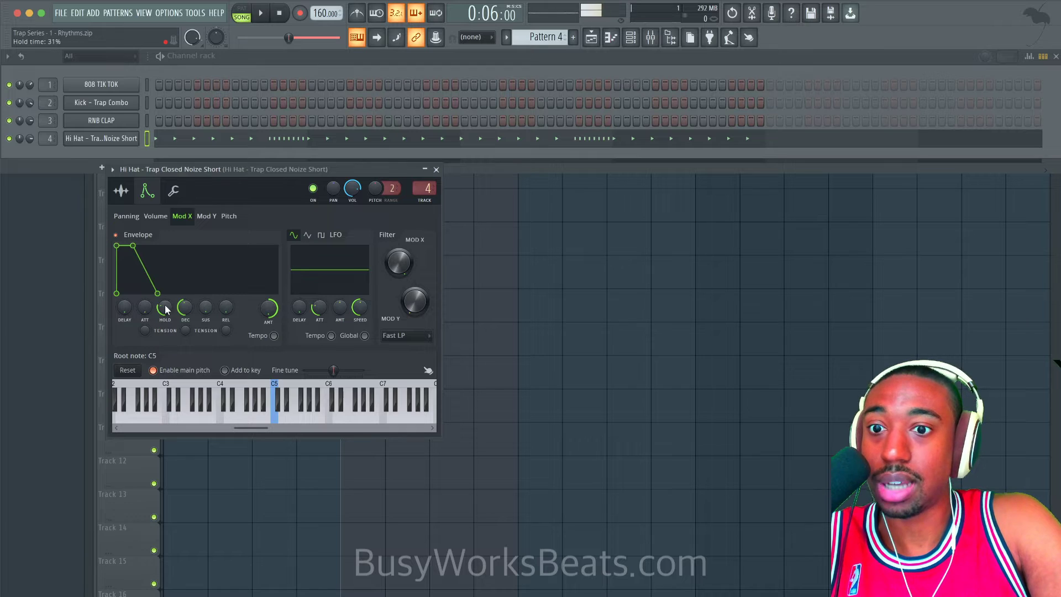
- Reduce the Mod X envelope's hold to zero and adjust its decay to a very short time
left_click_drag(165, 310, 165, 334)
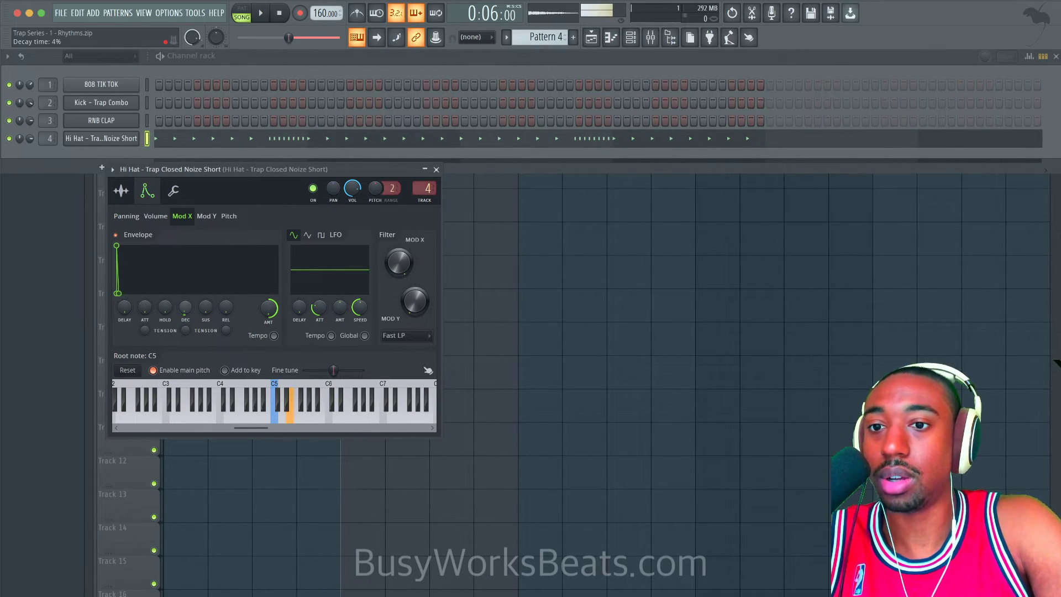
left_click_drag(185, 307, 185, 299)
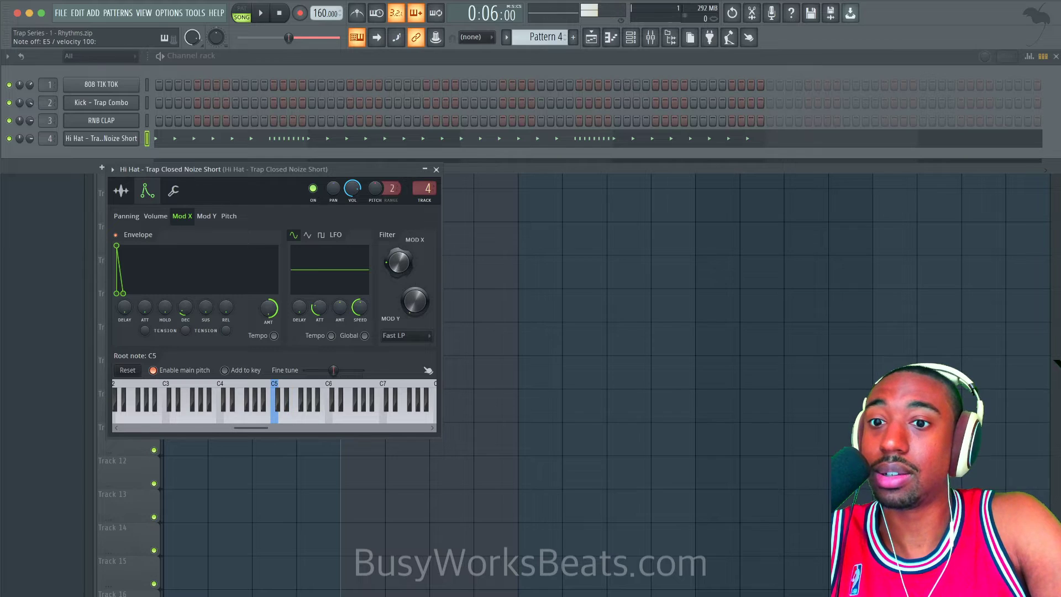
left_click_drag(185, 308, 185, 304)
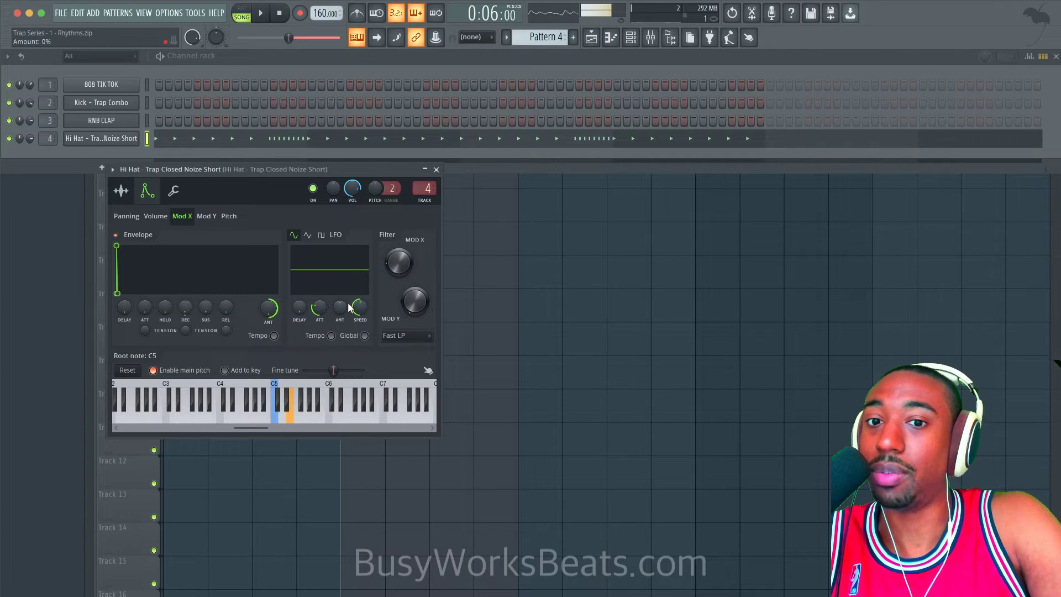
- Set the hi-hat filter's Mod Y to 62%, fine-tune the filter during playback, and close the channel settings
mouse_move(399, 307)
left_mouse_down()
mouse_move(415, 297)
mouse_move(406, 306)
left_mouse_up()
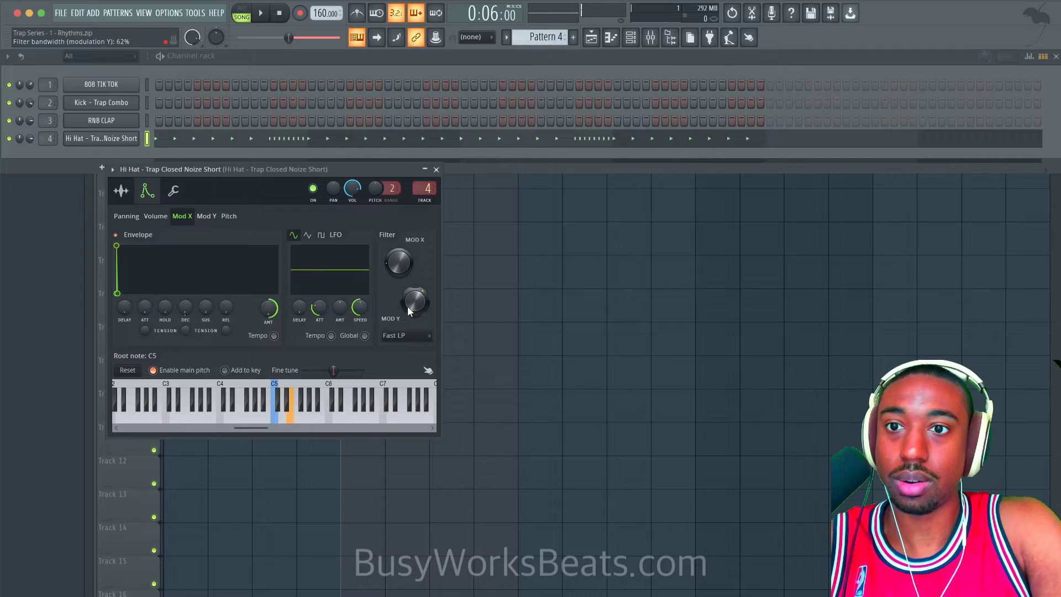
key("space")
mouse_move(408, 293)
left_mouse_down()
mouse_move(411, 301)
mouse_move(402, 276)
left_mouse_up()
left_click(436, 170)
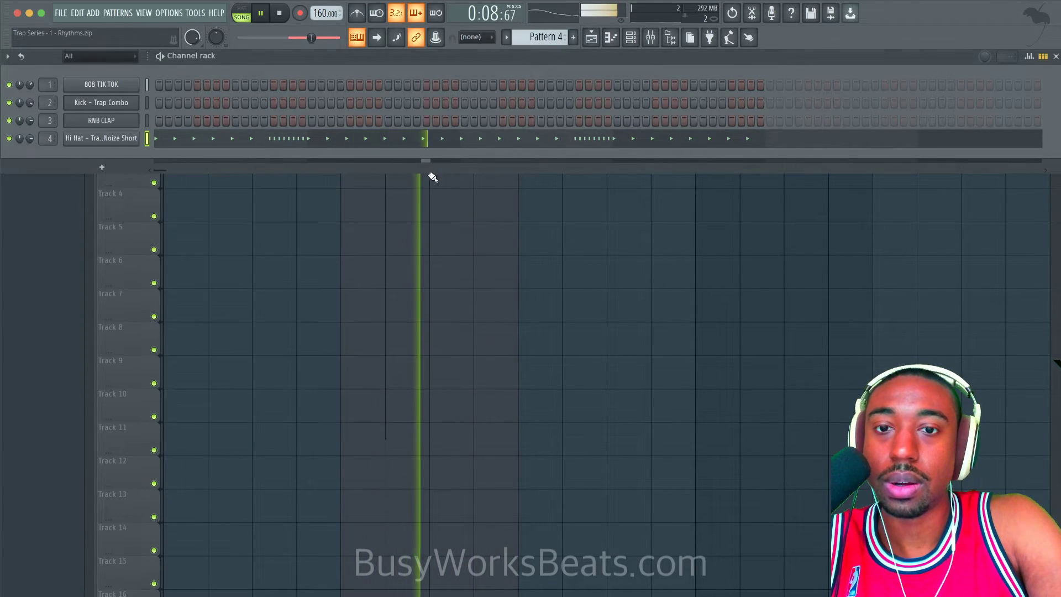
- Stop playback, reopen the hi-hat piano roll and flatten the filter cutoff of the bar 1 and bar 3 rolls to 0%
left_click(133, 139)
key("space")
left_click(224, 142)
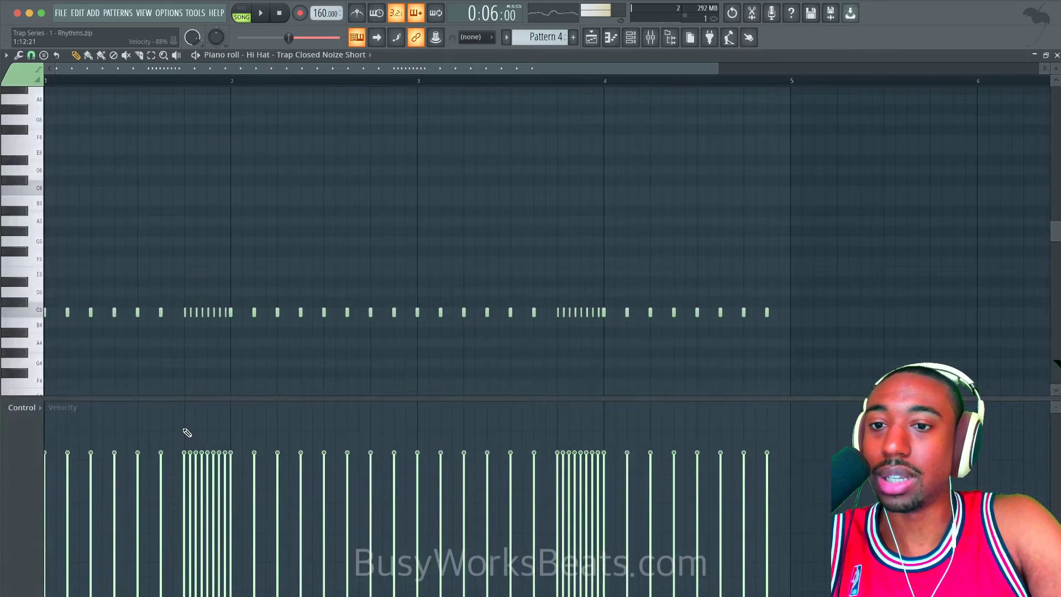
left_click(22, 409)
left_click(63, 464)
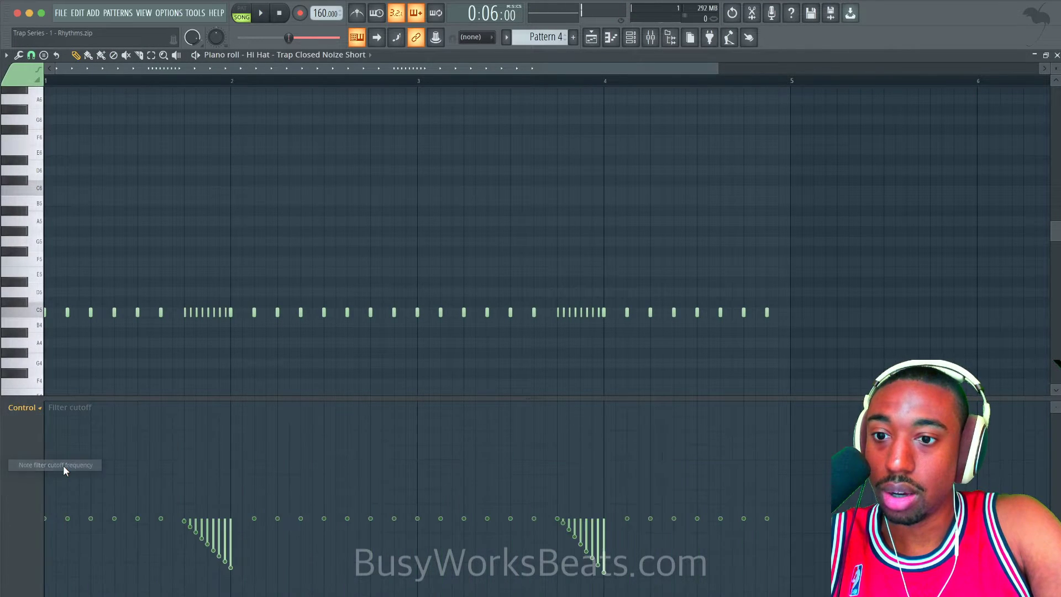
mouse_move(199, 516)
left_mouse_down()
mouse_move(391, 520)
mouse_move(205, 509)
left_mouse_up()
left_click_drag(523, 516, 541, 519)
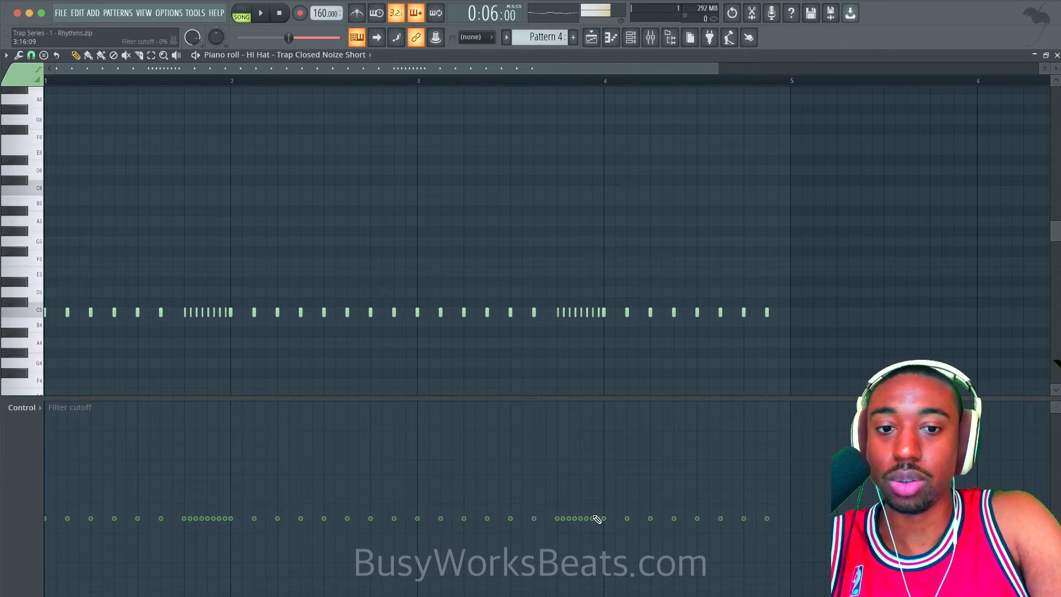
- Show the note filter resonance, flatten the bar 1 and bar 3 ramps to 0%, and play the pattern
left_click(22, 407)
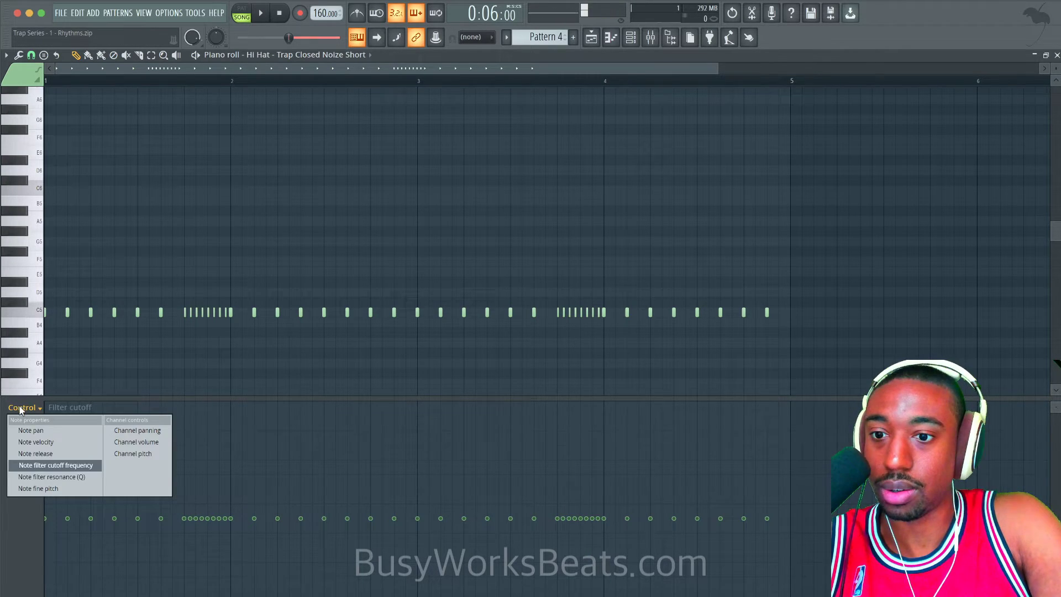
left_click(53, 474)
left_click_drag(184, 518, 277, 521)
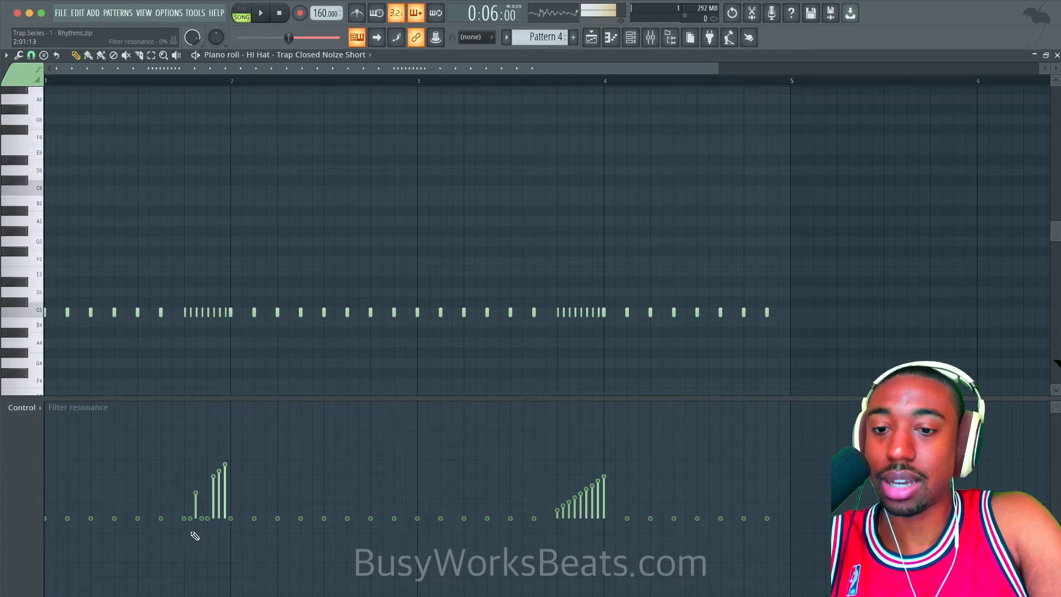
mouse_move(201, 511)
left_mouse_down()
mouse_move(340, 510)
mouse_move(522, 534)
left_mouse_up()
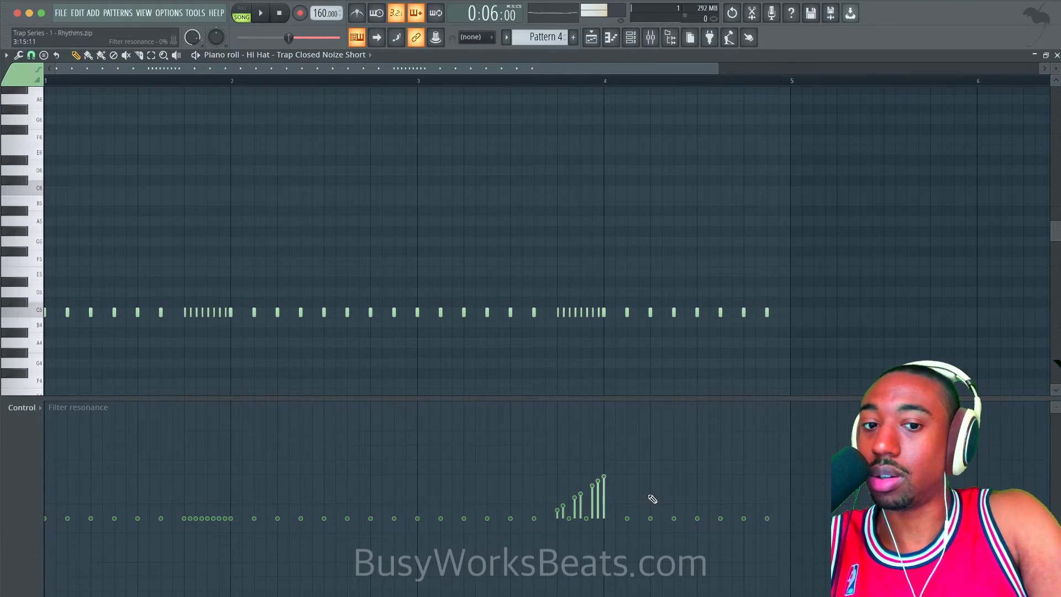
left_click_drag(652, 499, 631, 515)
key("space")
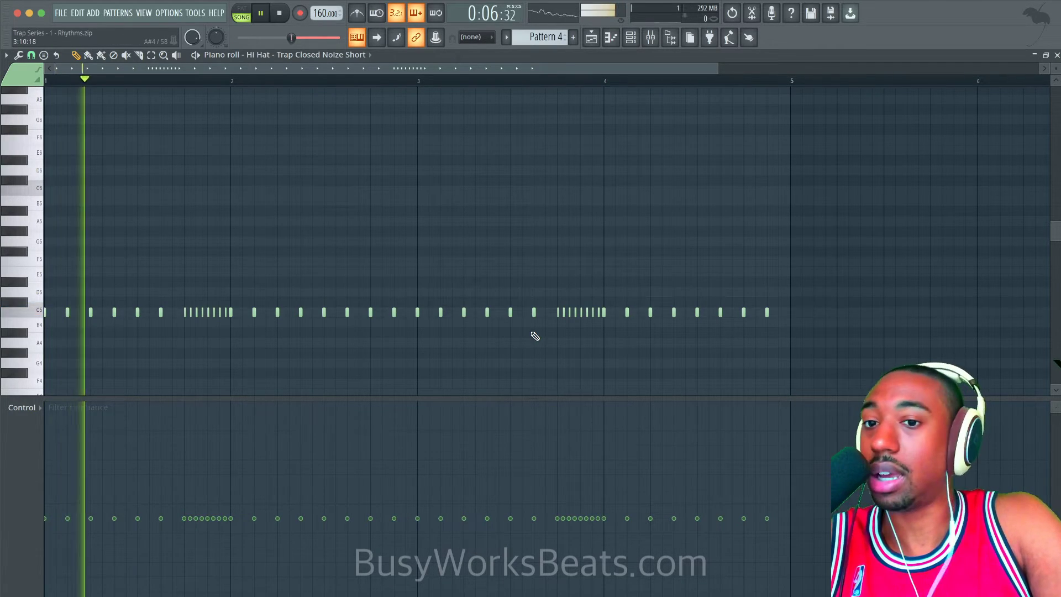
- Fine-tune the hi-hat's Mod X envelope decay, set its filter's Mod X to 12% during playback, and close the channel settings
left_click(1056, 55)
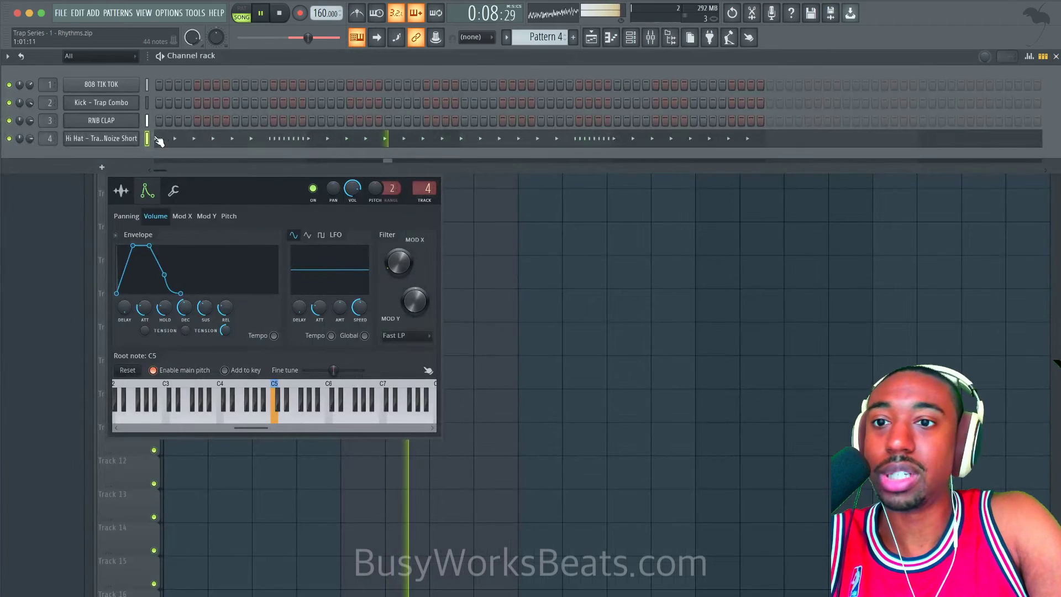
left_click(178, 215)
left_click_drag(185, 307, 185, 304)
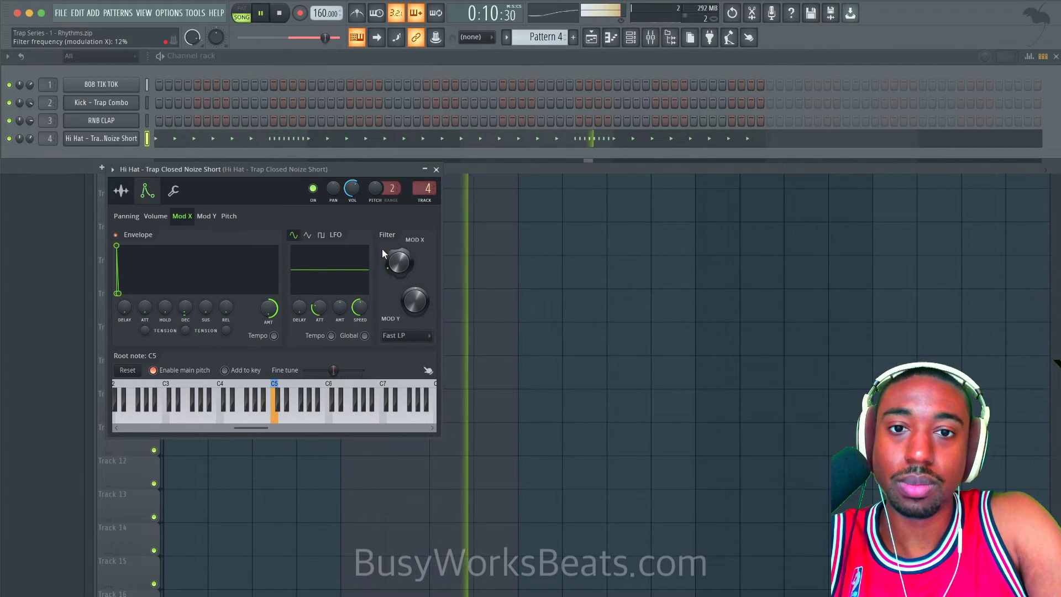
left_click_drag(415, 302, 415, 300)
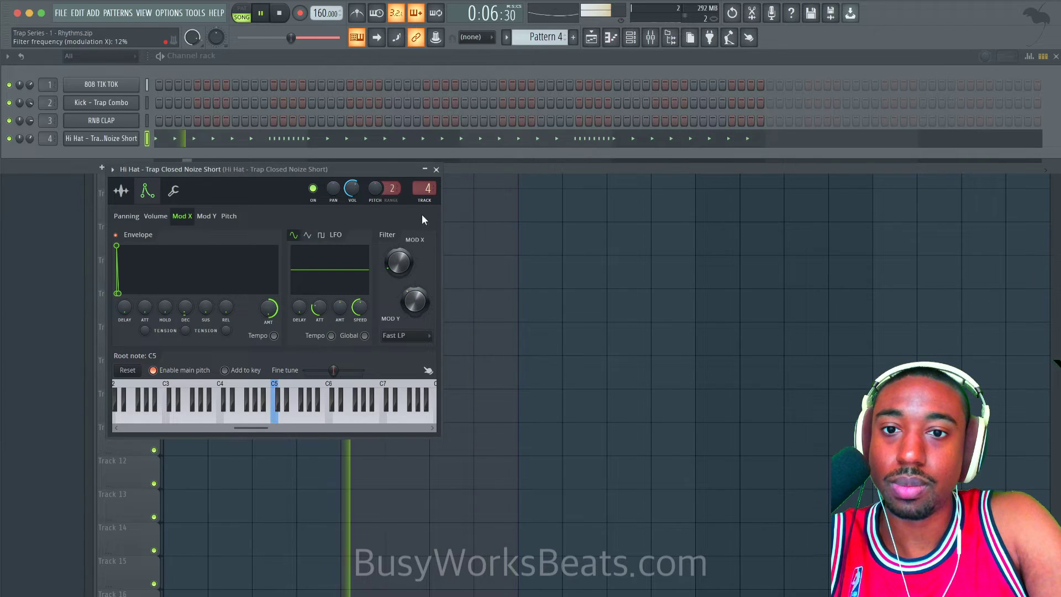
left_click(437, 170)
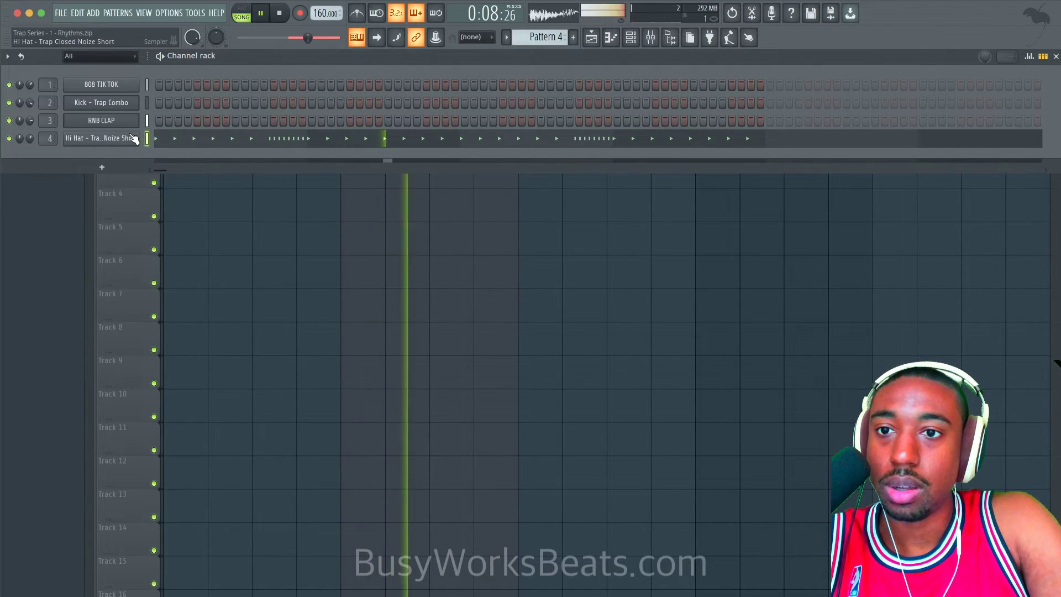
- Enable the hi-hat's volume envelope, reduce its attack, hold, decay, sustain and release to minimum, and close the channel settings
left_click(102, 138)
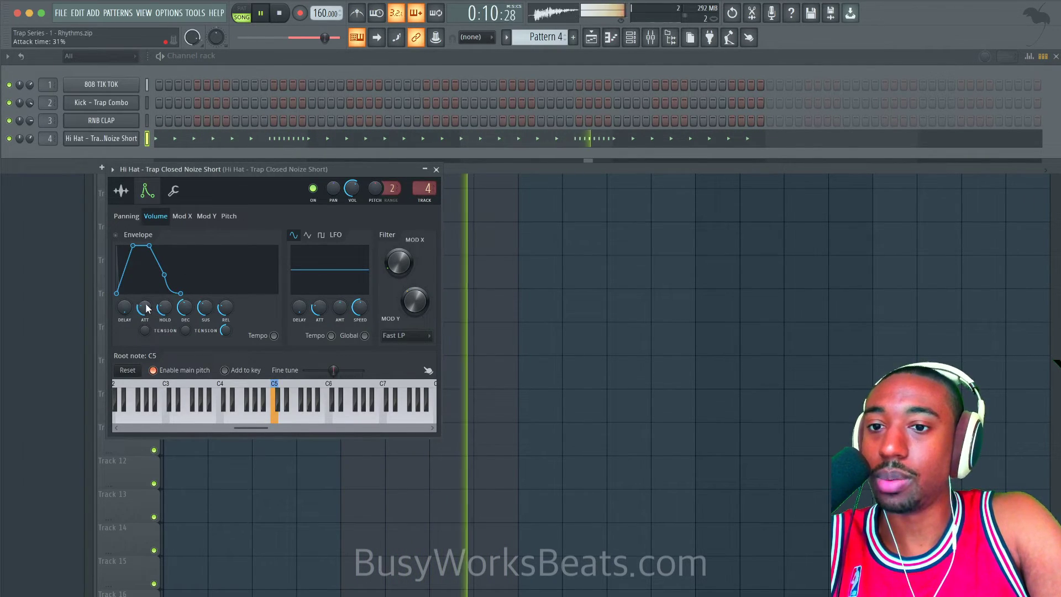
left_click_drag(145, 307, 145, 331)
left_click_drag(226, 308, 173, 333)
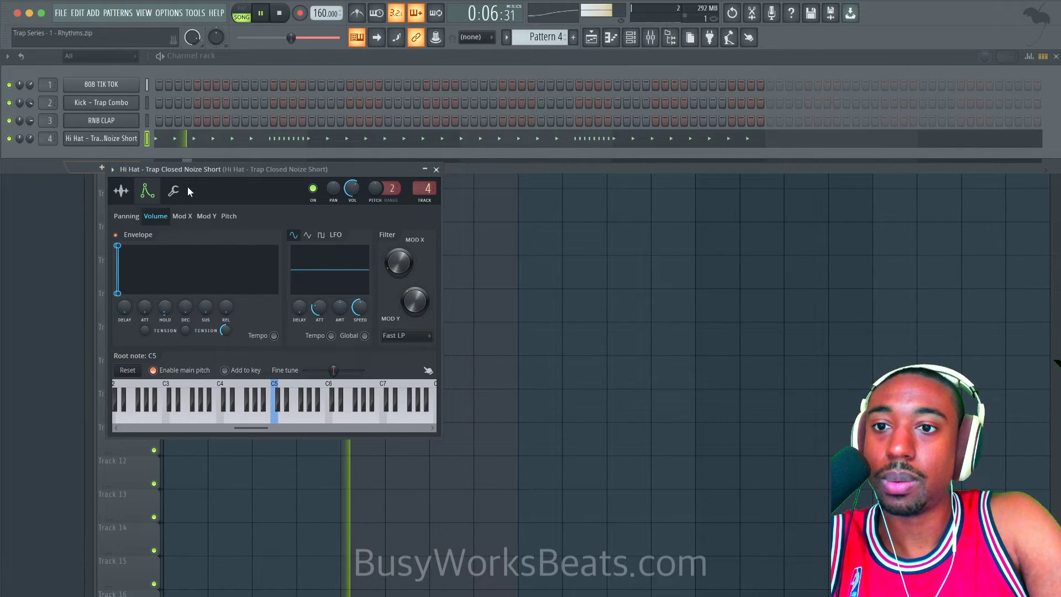
left_click(437, 169)
- Draw descending velocity ramps over the bar 1 and bar 3 hi-hat rolls, play the pattern, and return to the channel rack
left_click(274, 142)
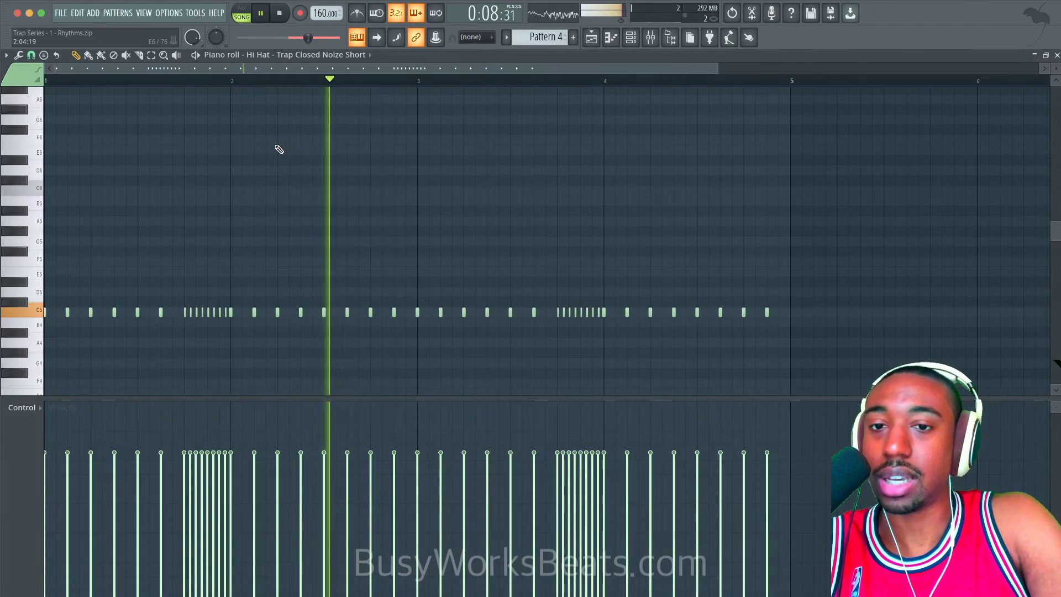
key("space")
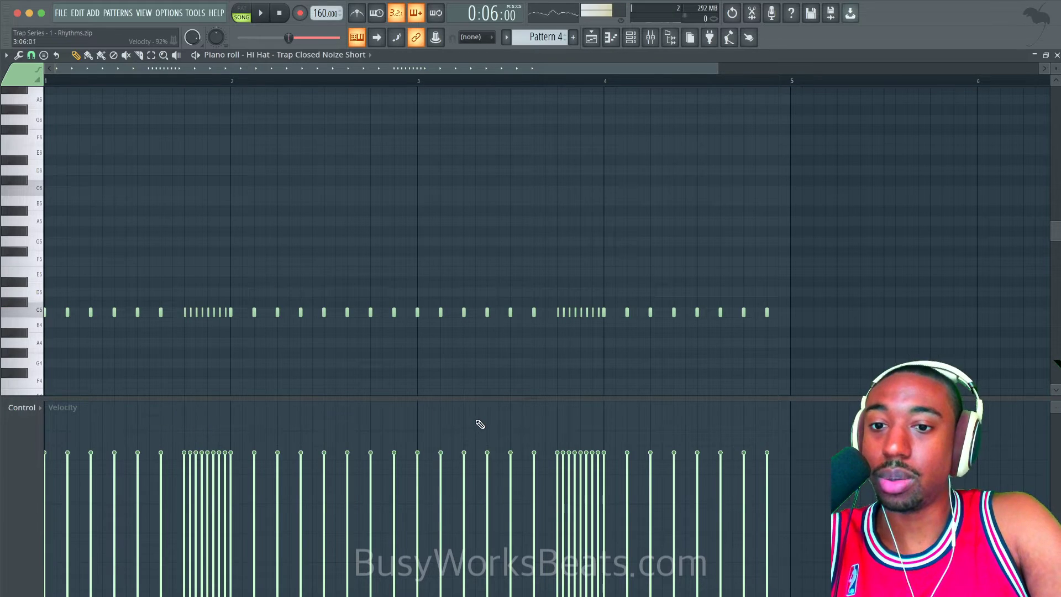
left_click_drag(559, 397, 547, 449)
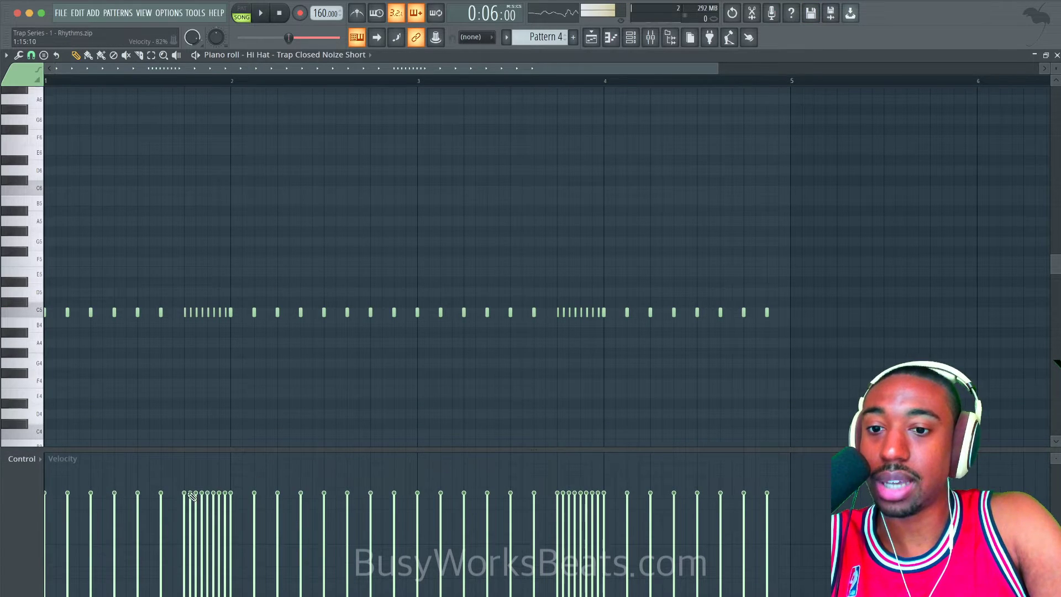
left_click_drag(188, 503, 230, 587)
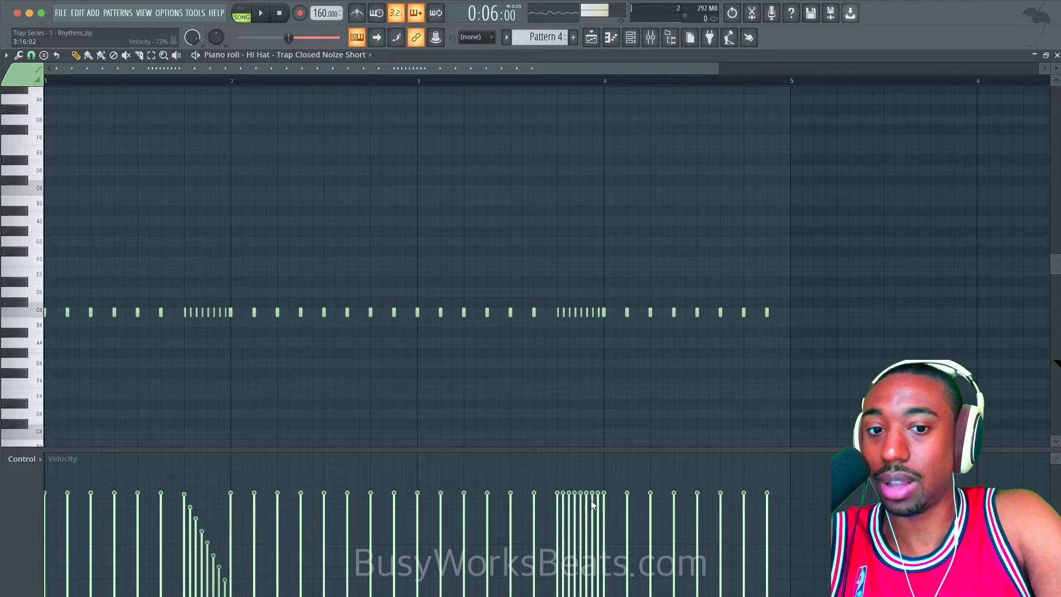
left_click_drag(588, 548, 605, 585)
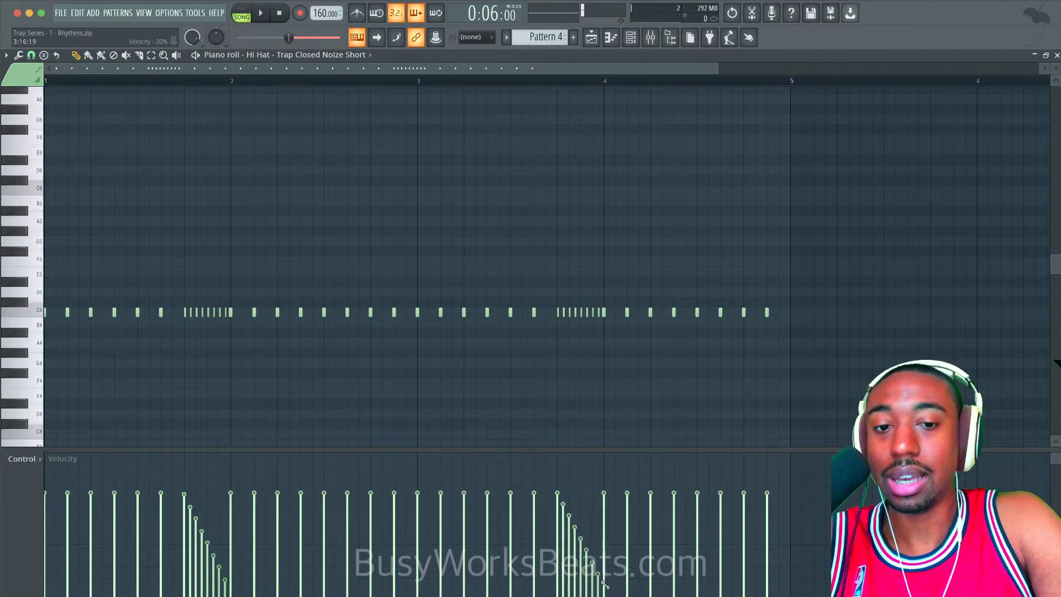
key("space")
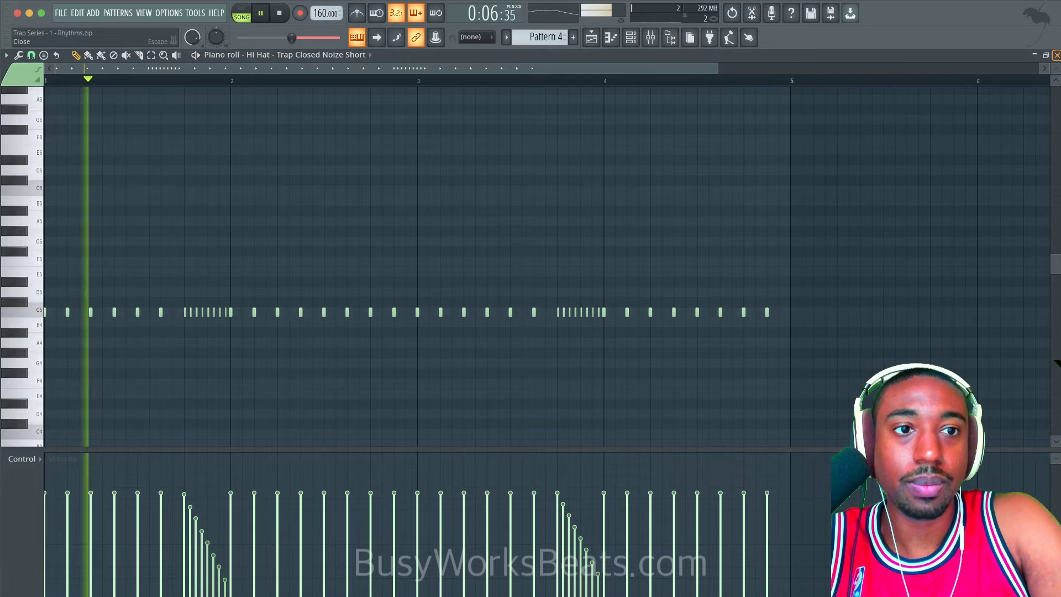
key("F6")
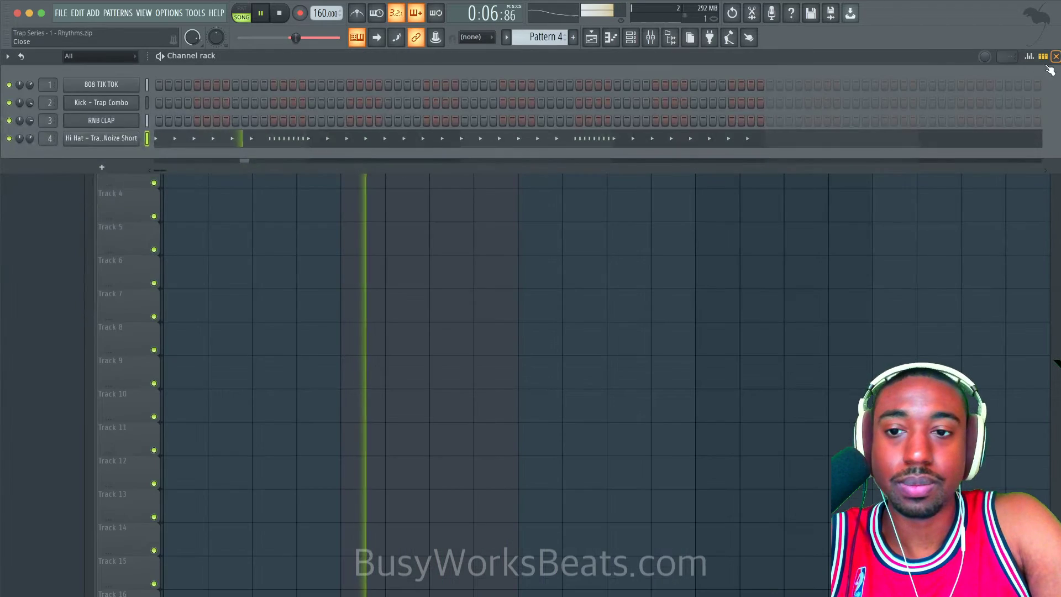
key("space")
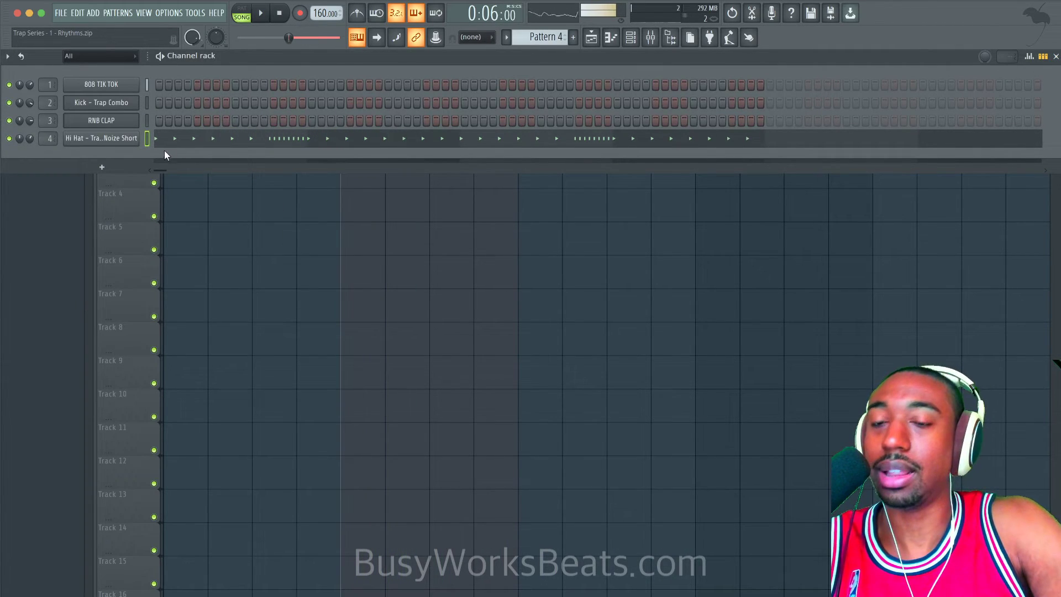
- Set the hi-hat filter's Mod X to 23% and Mod Y to 46% during playback, and close the channel settings
left_click(101, 138)
left_click_drag(422, 294, 422, 296)
key("space")
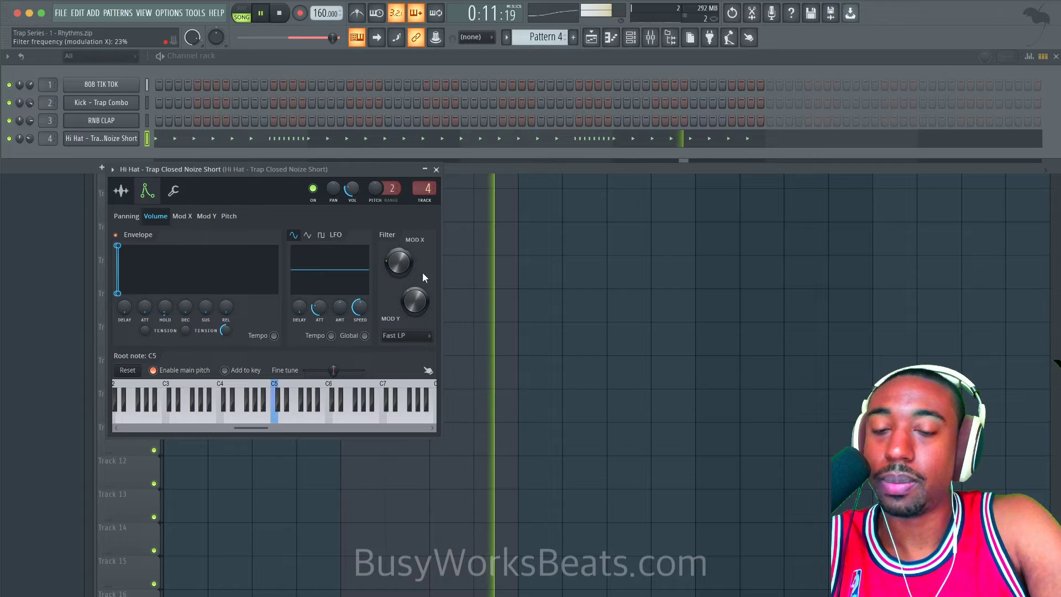
left_click_drag(412, 293, 408, 278)
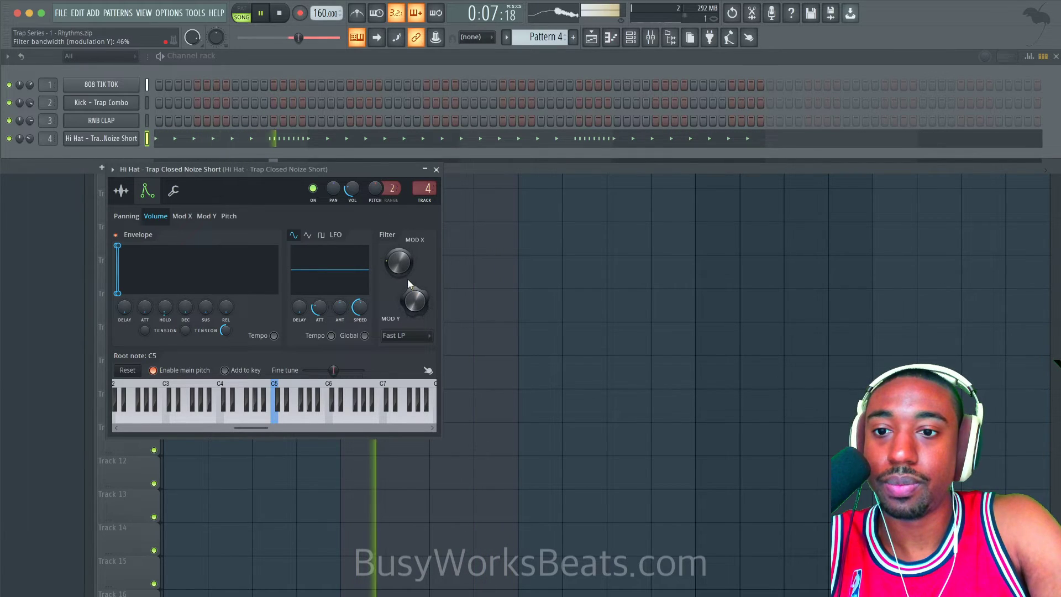
left_click(436, 169)
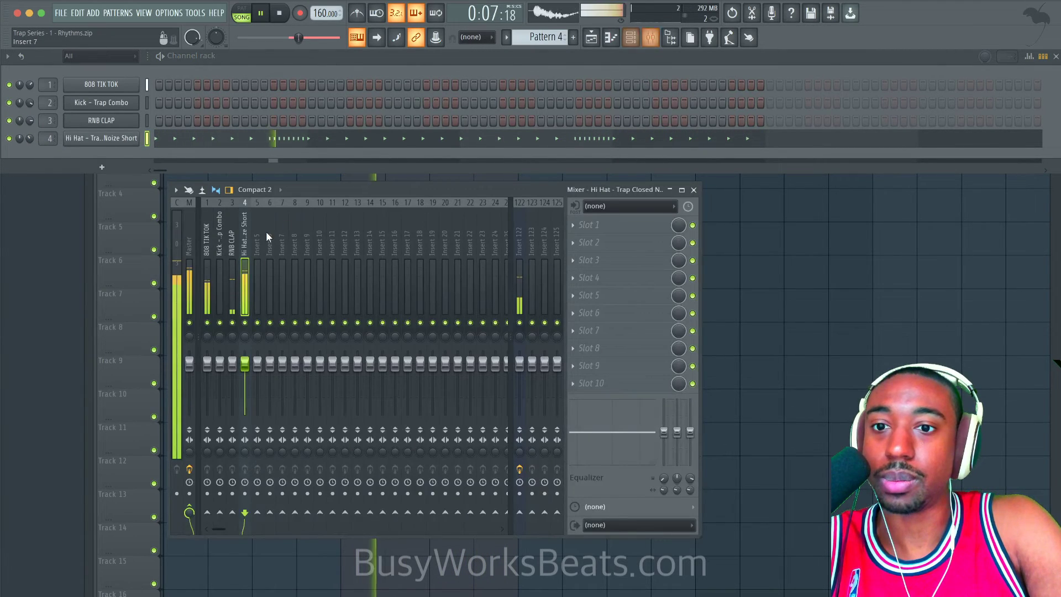
- Lower the mixer levels of the RNB clap, hi-hat and 808 tracks, close the mixer, and stop playback
left_click_drag(233, 364, 245, 383)
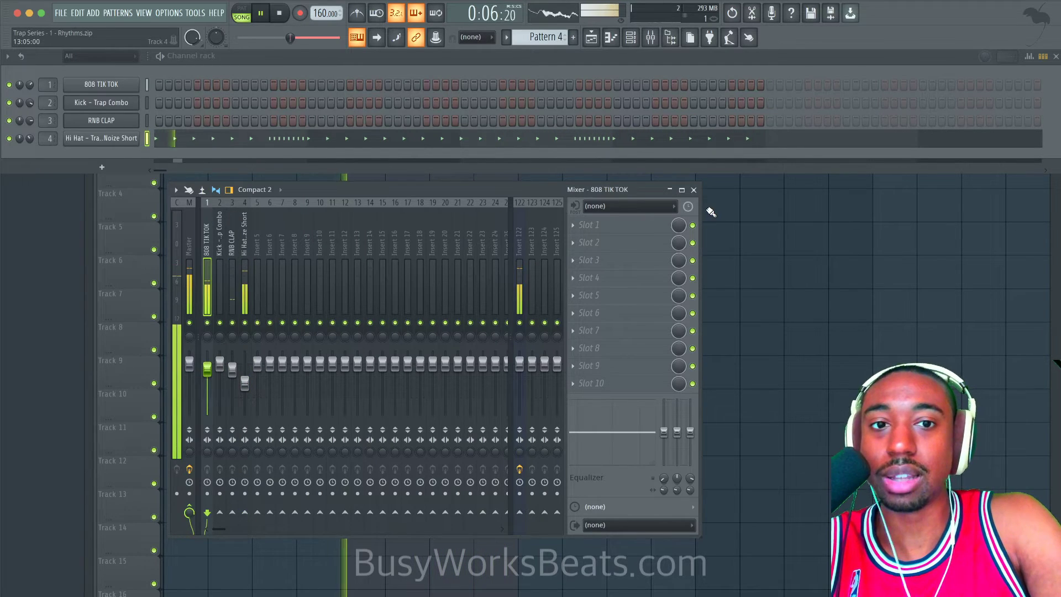
left_click(693, 189)
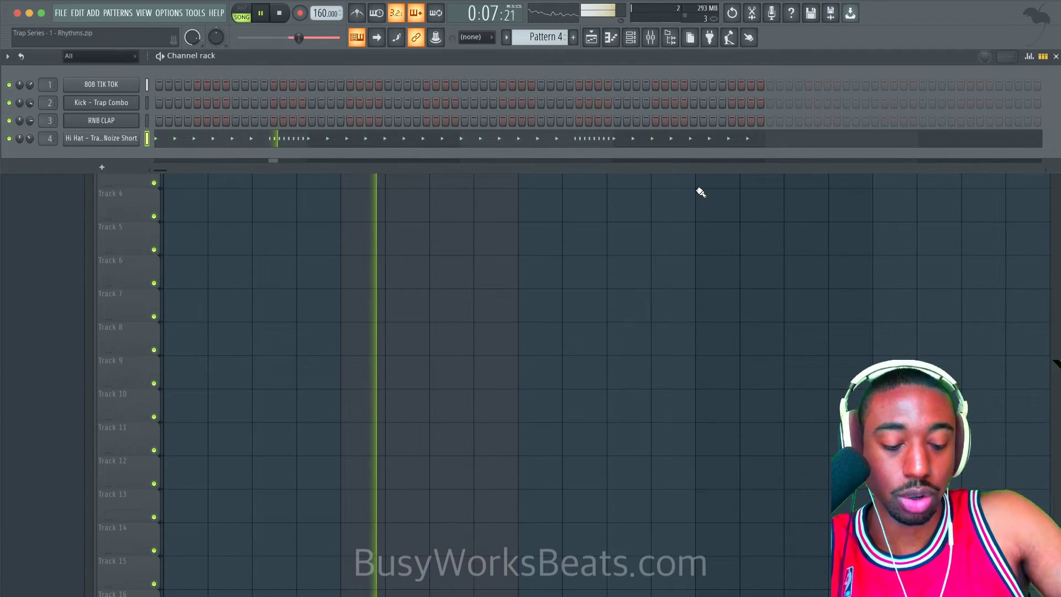
key("space")
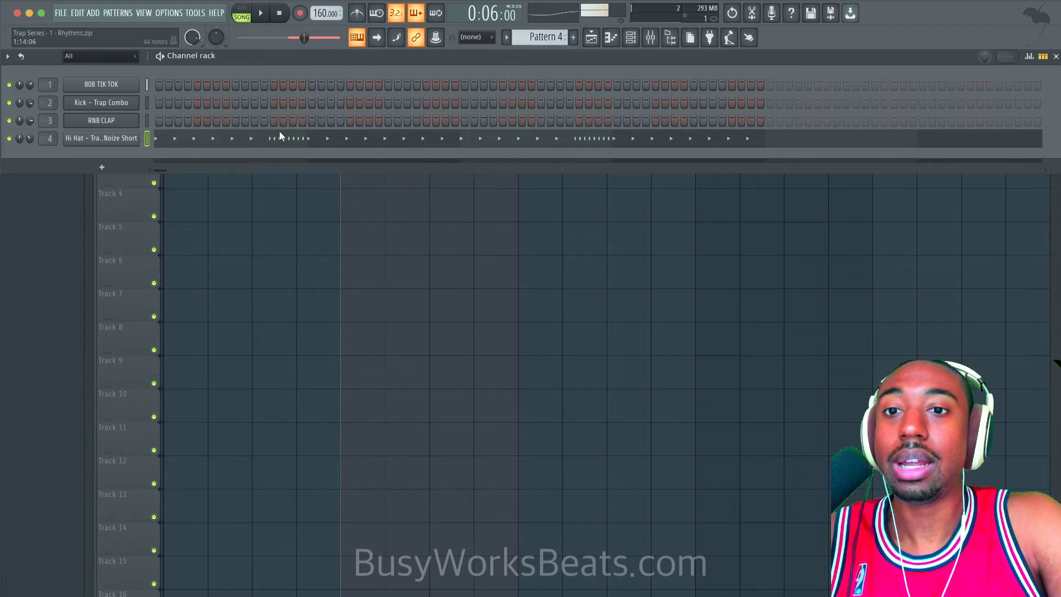
- Turn off the hi-hat's Mod X envelope, set the filter's Mod Y to 0%, and close the channel settings
left_click(279, 137)
left_click(1057, 56)
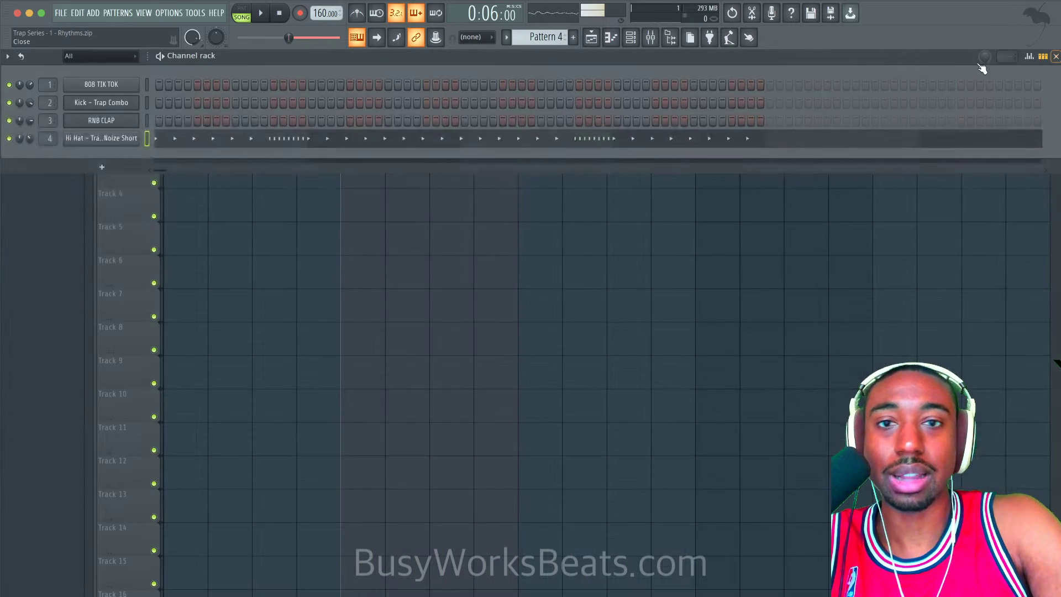
left_click(138, 138)
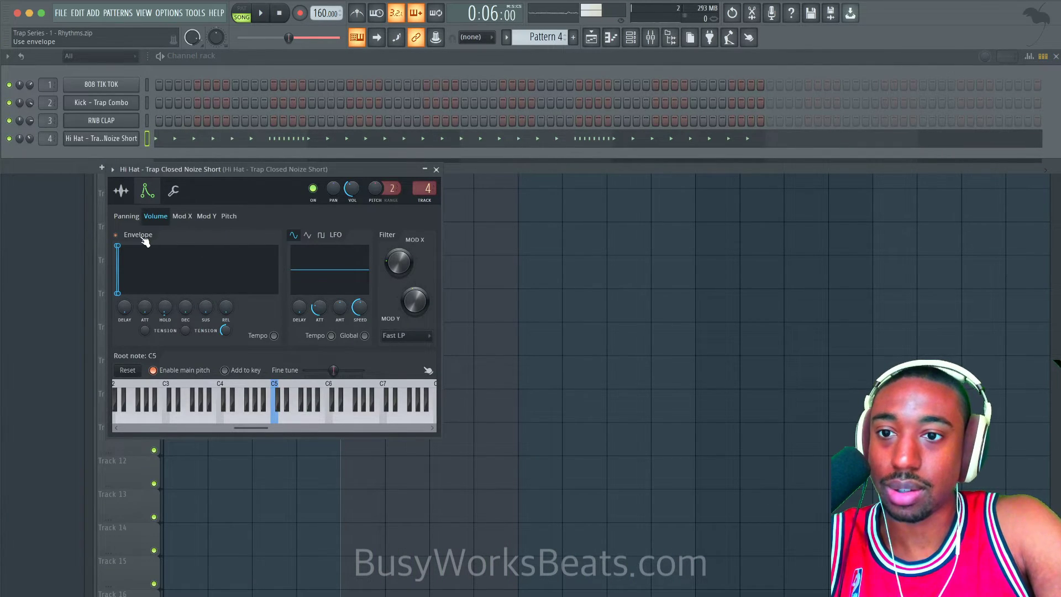
left_click(183, 216)
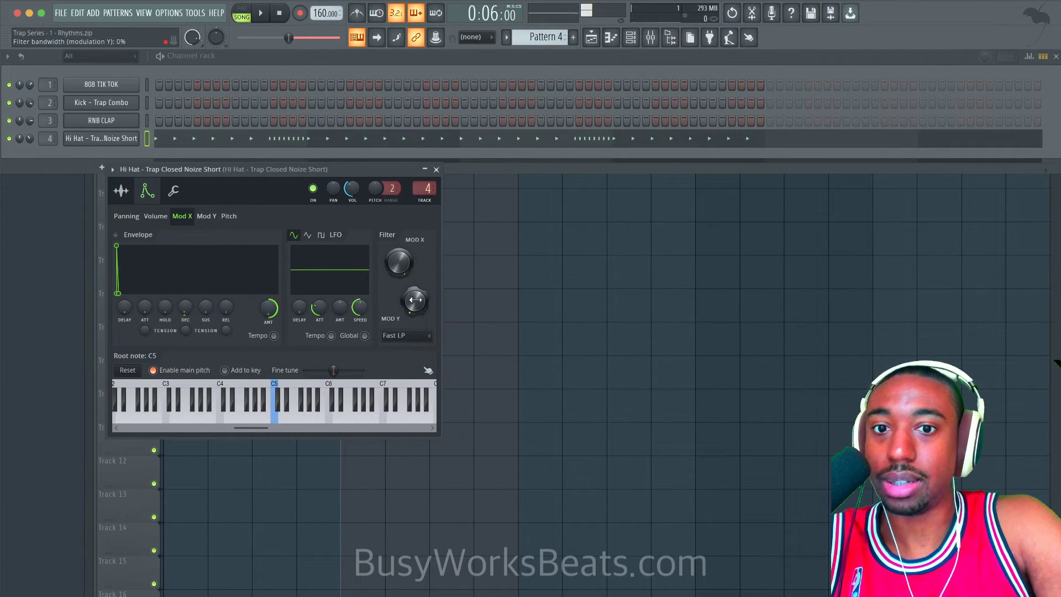
left_click(438, 170)
- Reset the velocities of the bar 1 and bar 3 hi-hat rolls to the same level as the surrounding notes
left_click(231, 144)
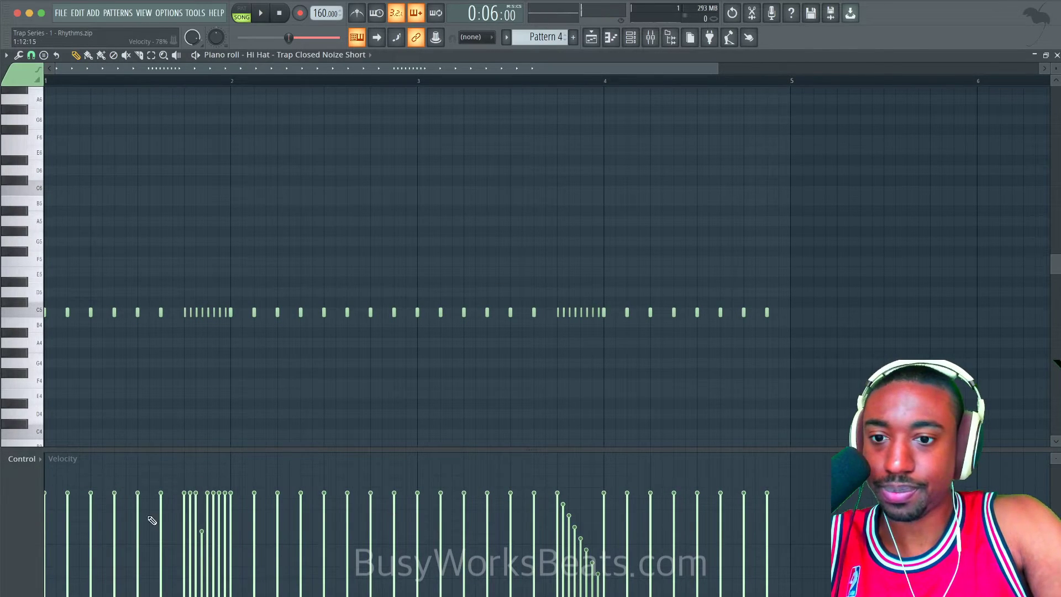
left_click_drag(637, 502, 543, 523)
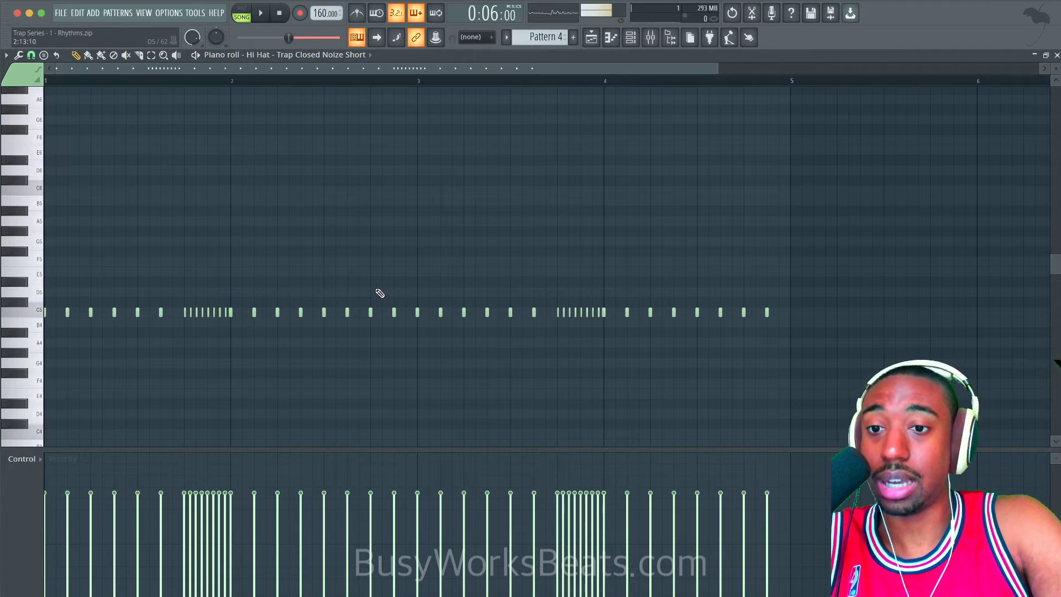
scroll(380, 293, "down", 3)
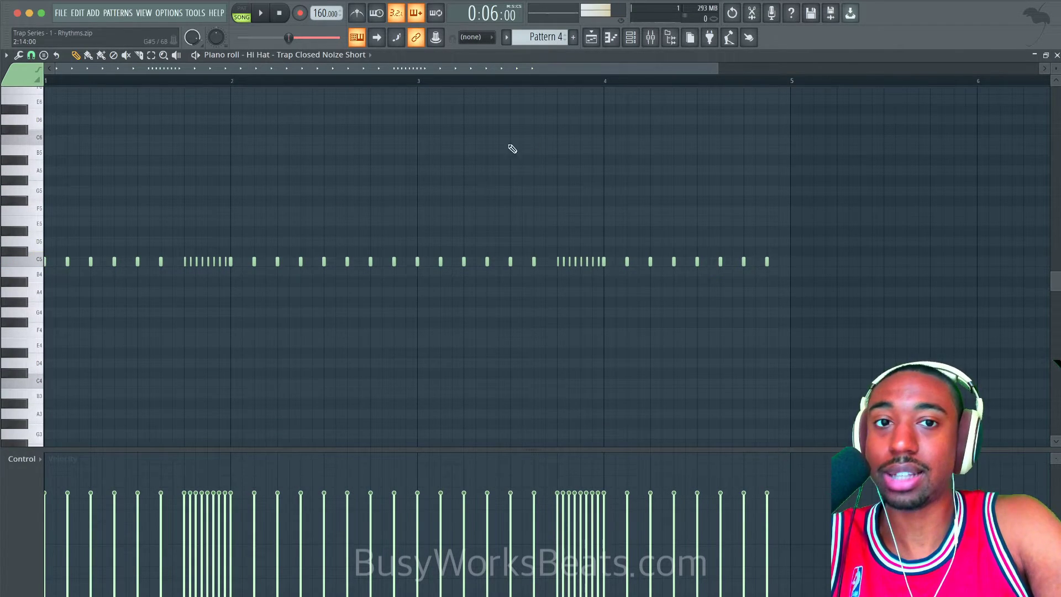
key("F6")
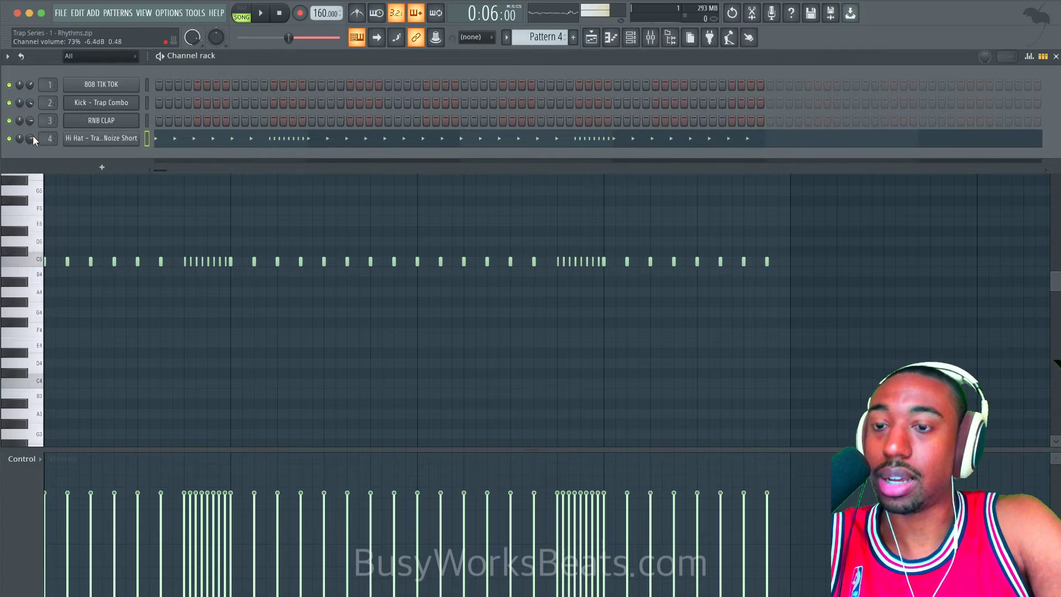
key("F6")
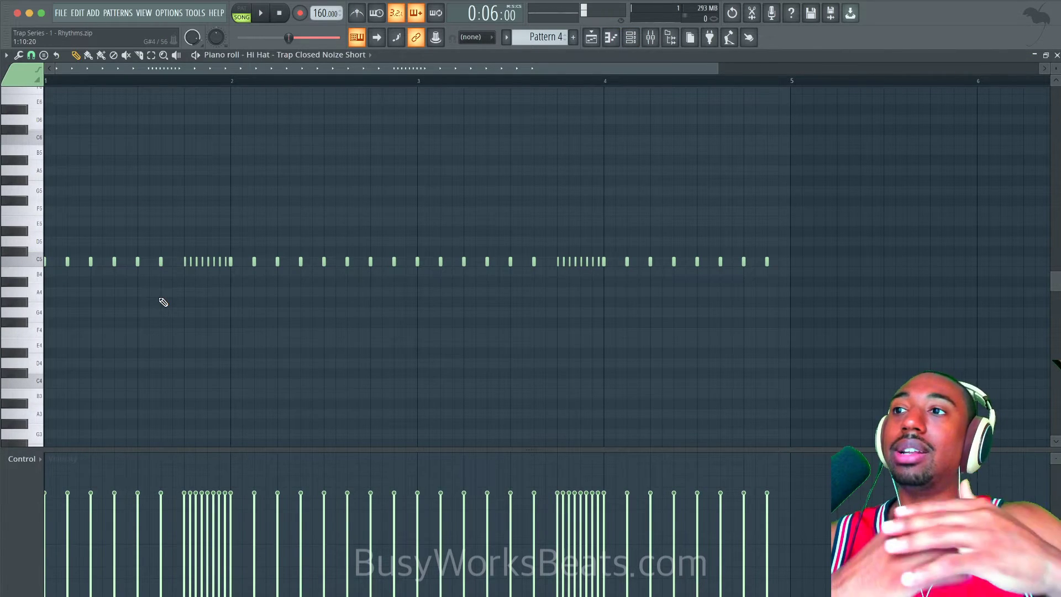
- Add E4 hi-hat notes just before and midway through the bar 1 and bar 3 rolls, auditioning the pattern
left_click(160, 343)
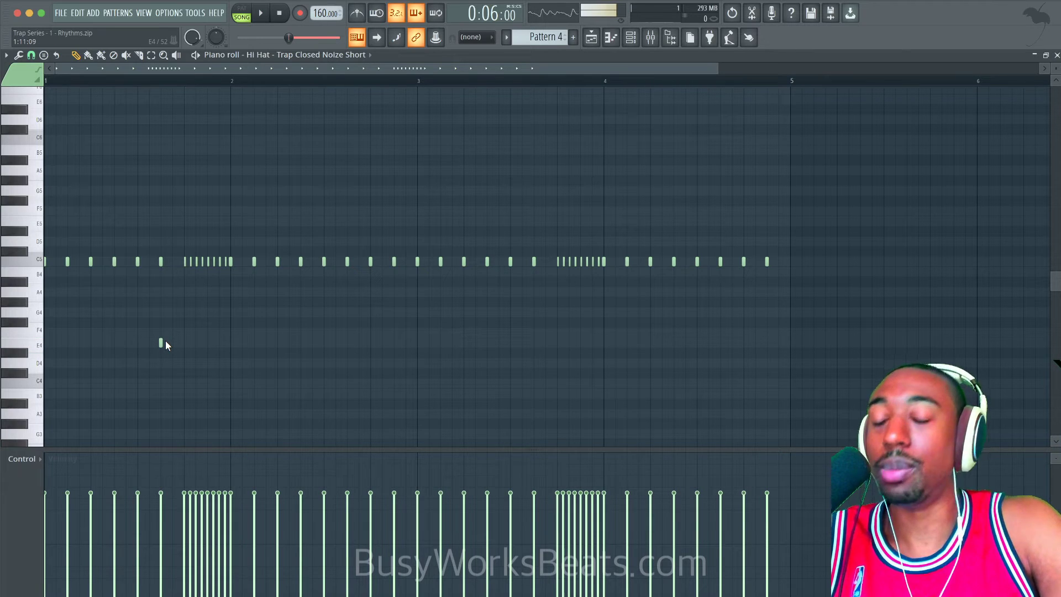
key("space")
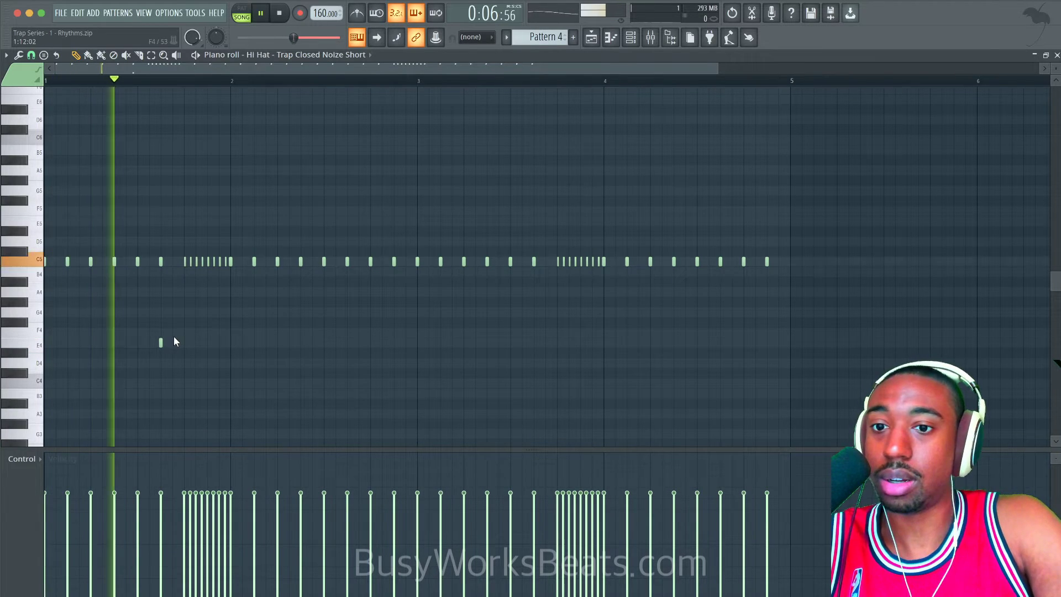
left_click(212, 341)
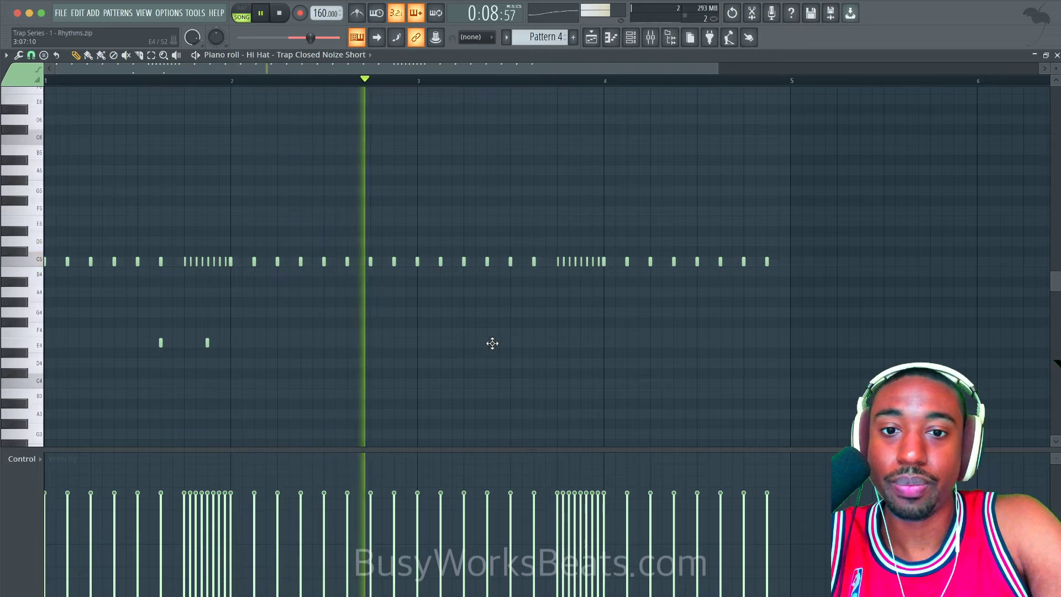
left_click(534, 343)
key("space")
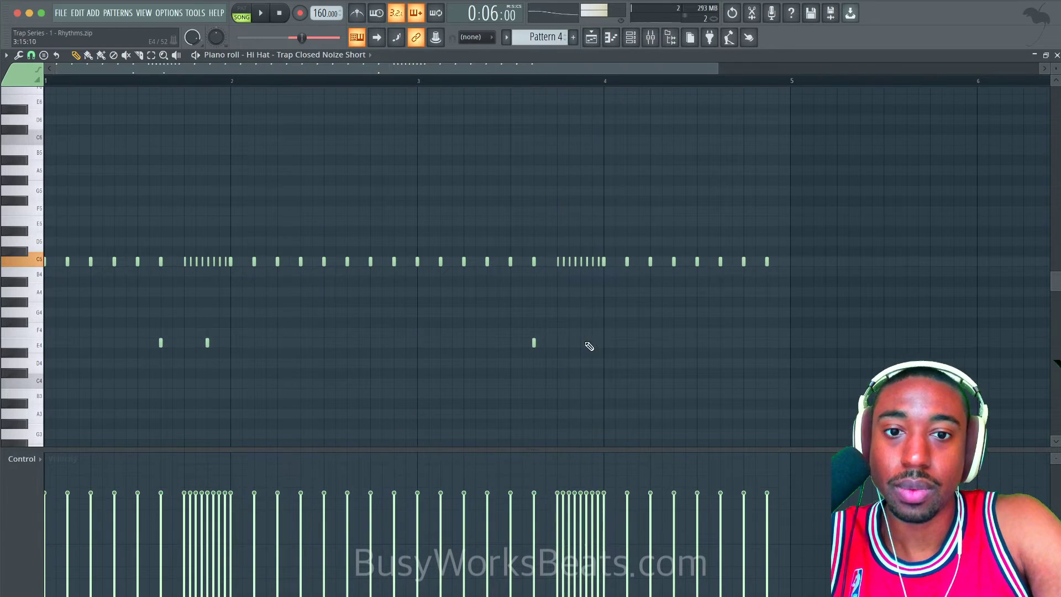
left_click(580, 342)
- Set the piano roll snap to 1/2 beat
left_click(31, 55)
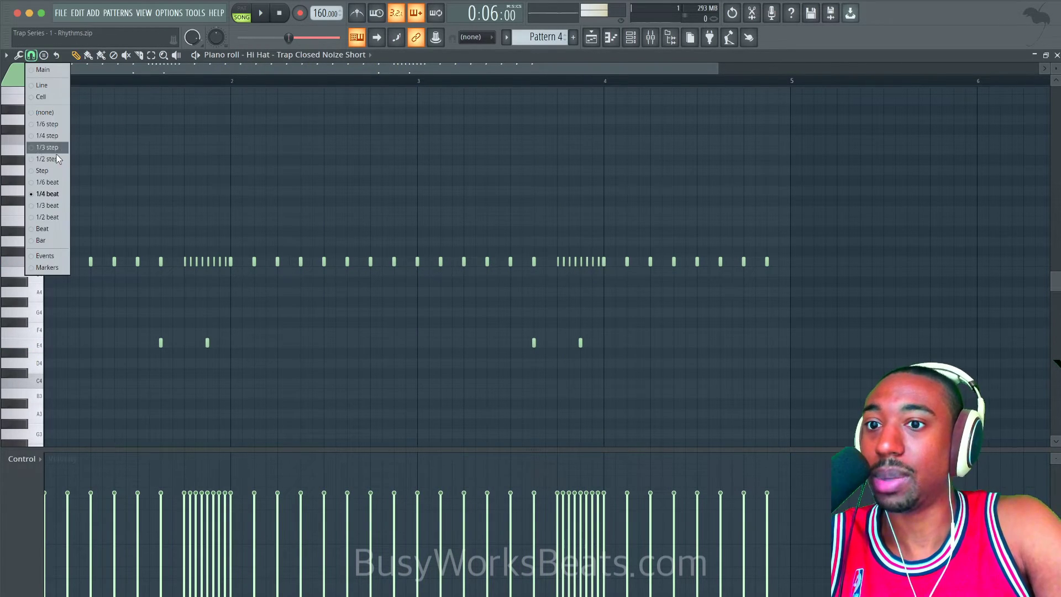
left_click(57, 216)
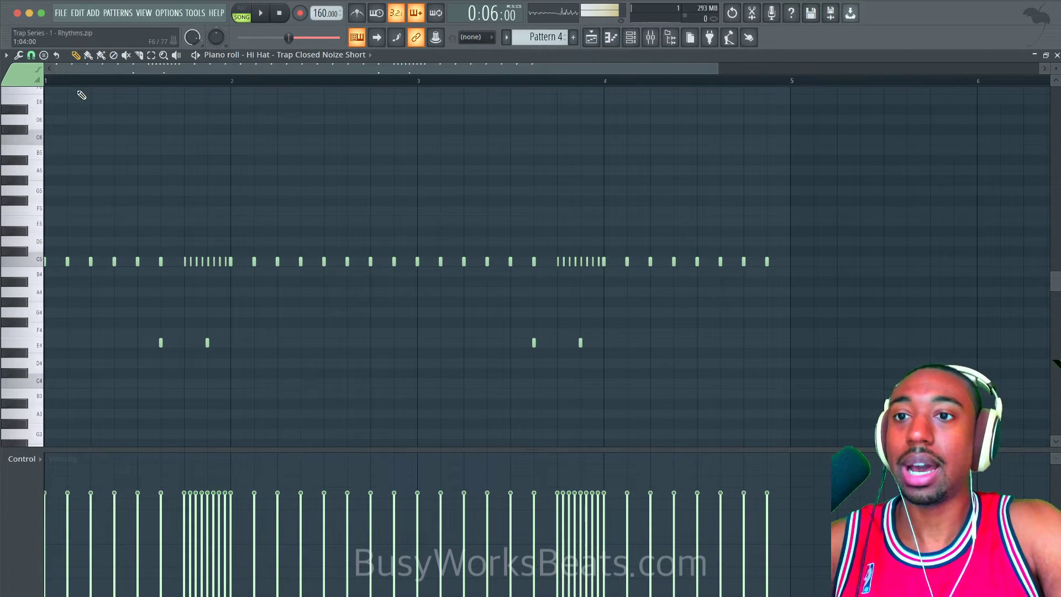
left_click(31, 55)
left_click(52, 218)
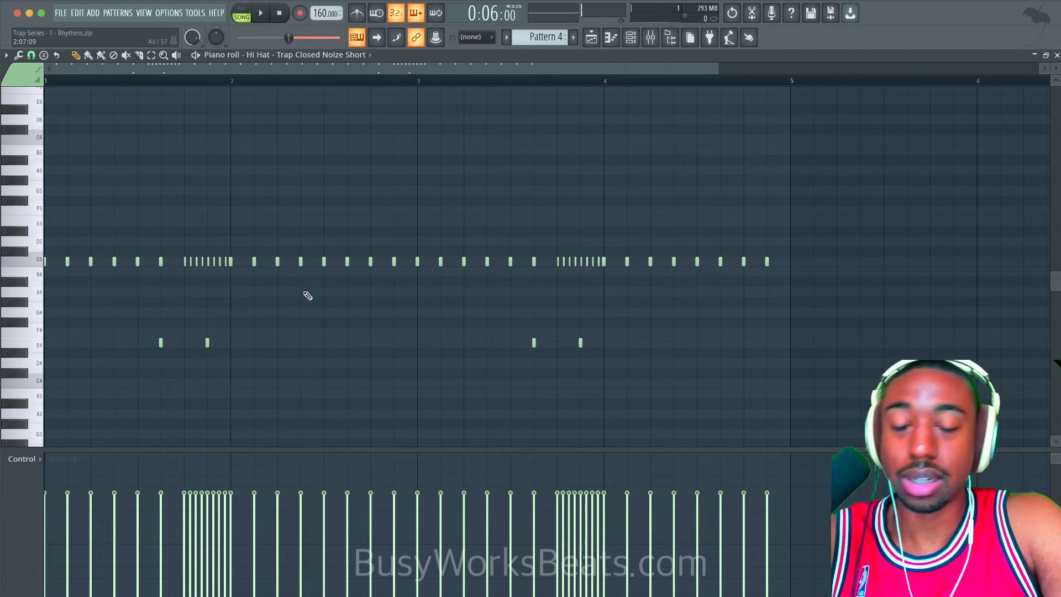
- Play the beat and add two E4 hi-hat notes under the C5 notes in the second half of bar 4
key("space")
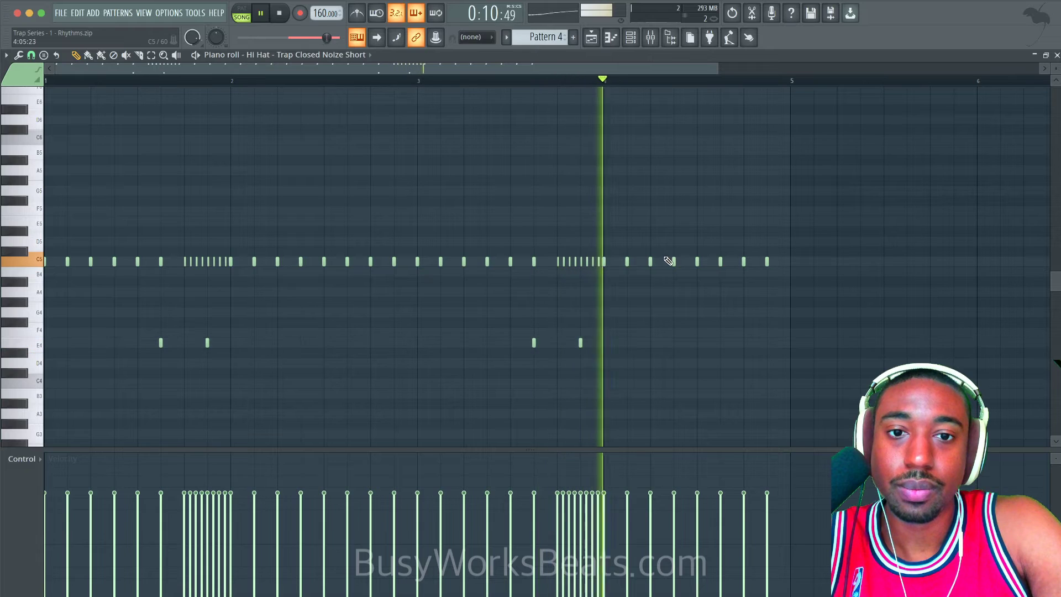
left_click(720, 343)
left_click(767, 342)
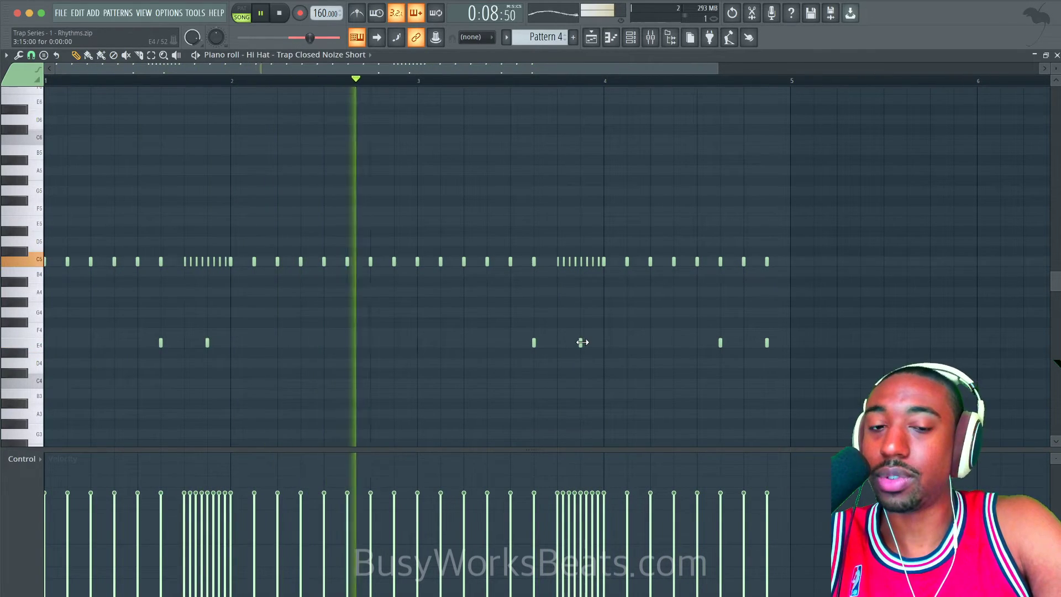
- Lengthen the second E4 note in bar 3 to two steps and arpeggiate it into a four-note roll
left_click_drag(582, 342, 603, 342)
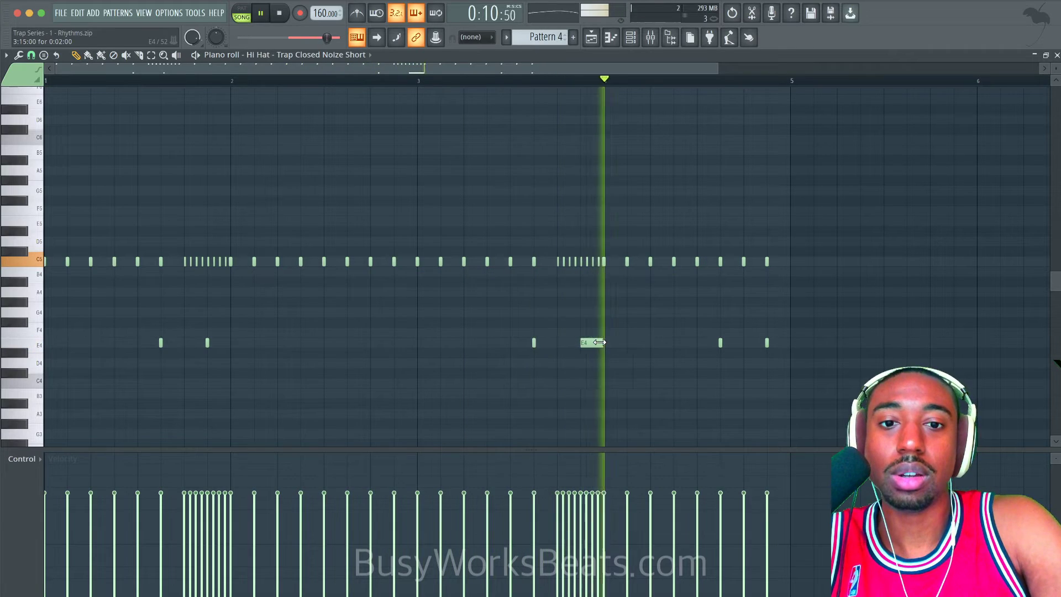
key("space")
left_click(593, 343, "ctrl")
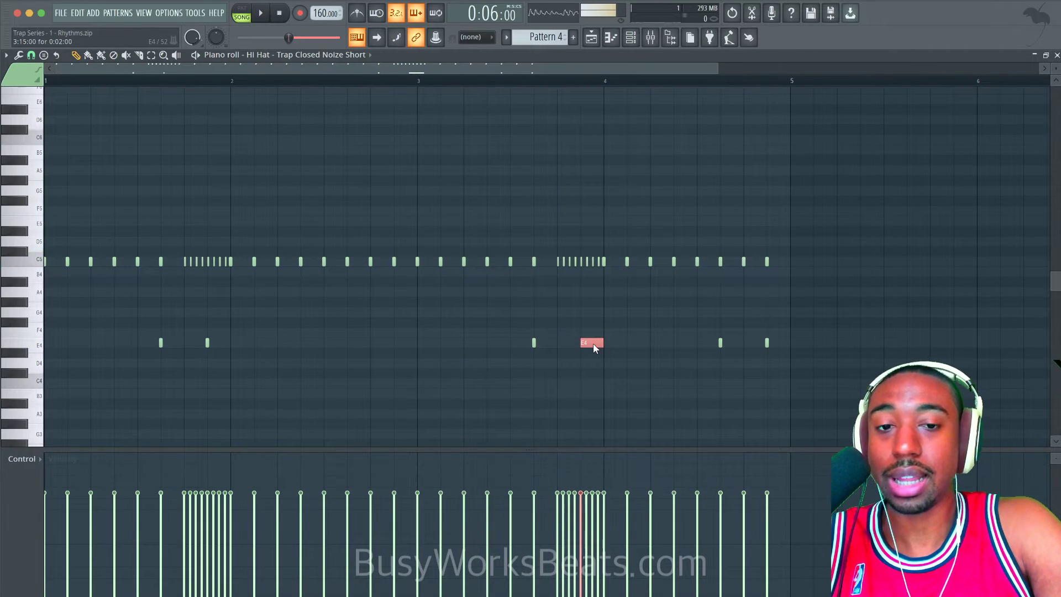
key("alt+a")
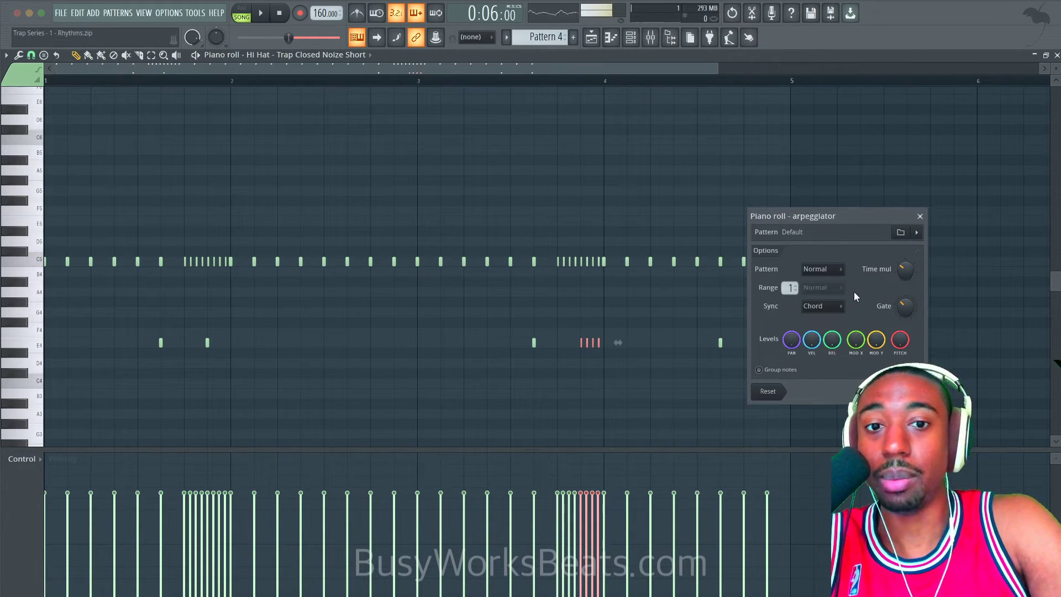
scroll(618, 342, "down", 3)
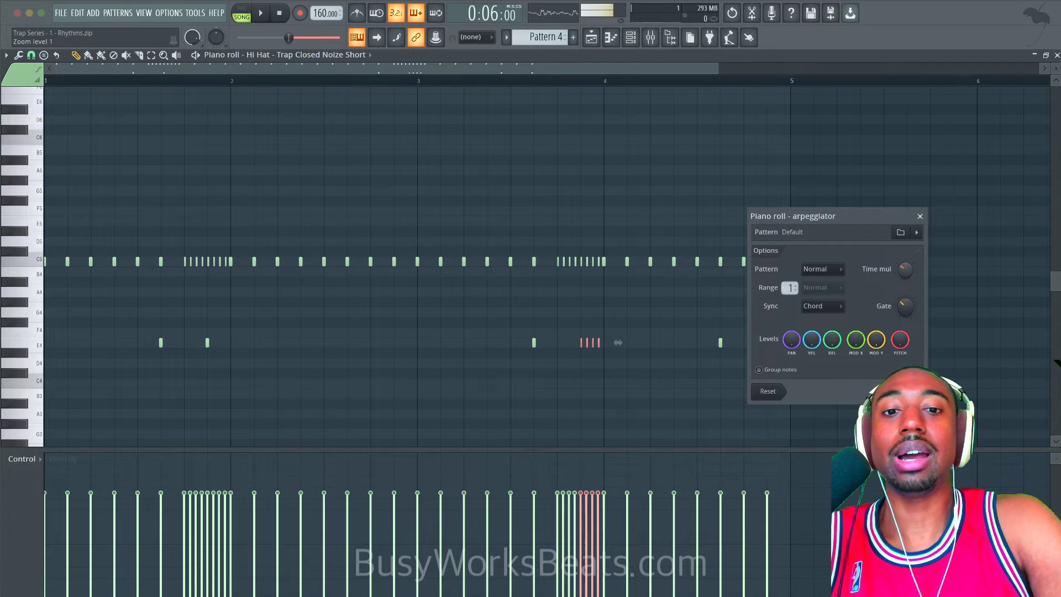
key("space")
scroll(904, 271, "up", 3)
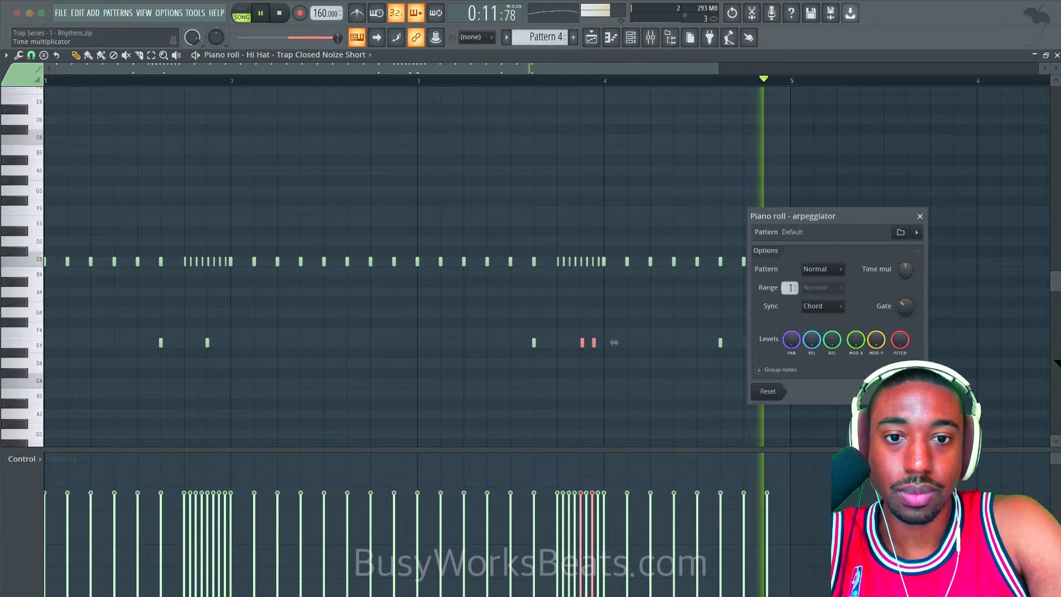
scroll(904, 270, "down", 2)
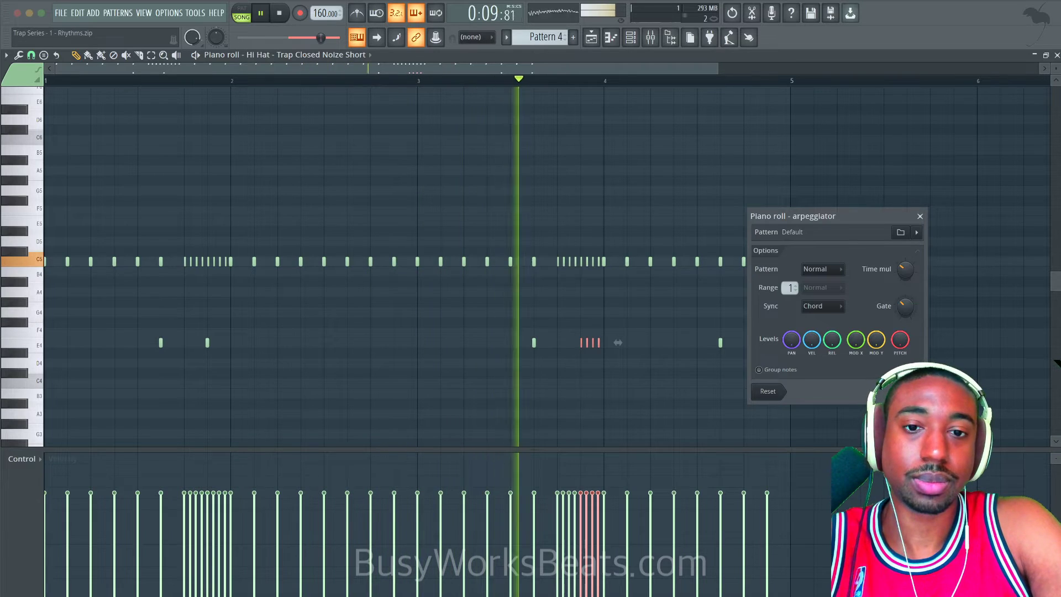
left_click(904, 391)
- Select all the E4 hi-hat notes, lower their velocities to about 54%, and audition the pattern
left_click_drag(815, 347, 147, 345)
key("space")
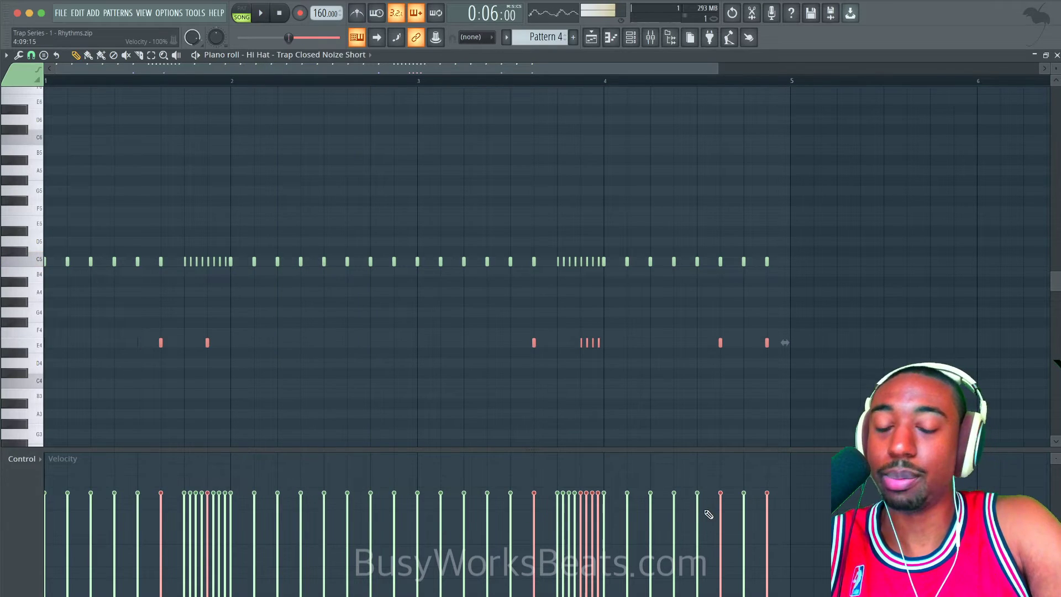
left_click_drag(787, 356, 135, 333)
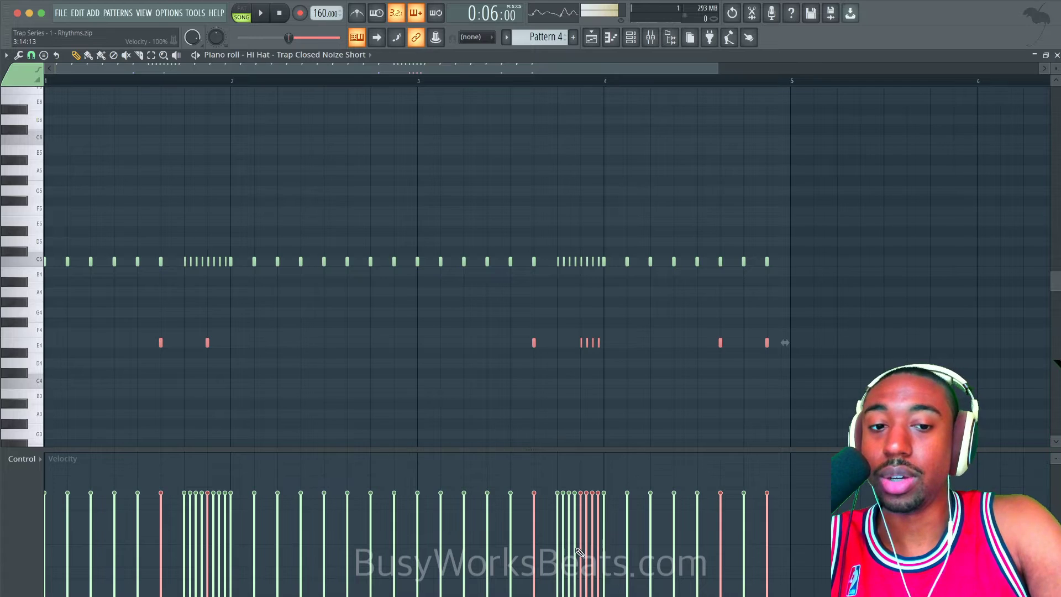
left_click_drag(648, 541, 258, 544)
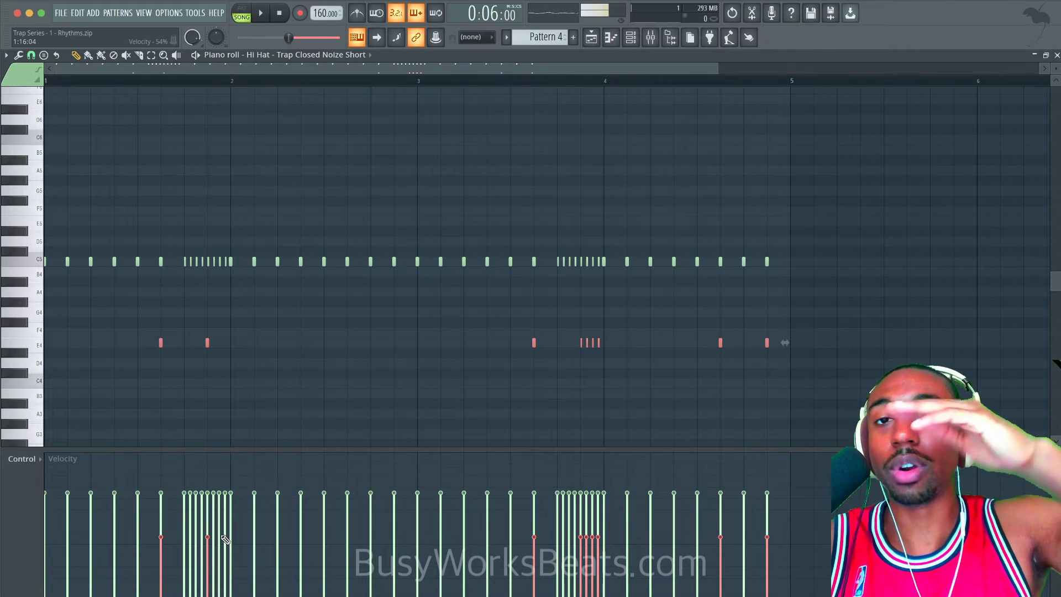
key("space")
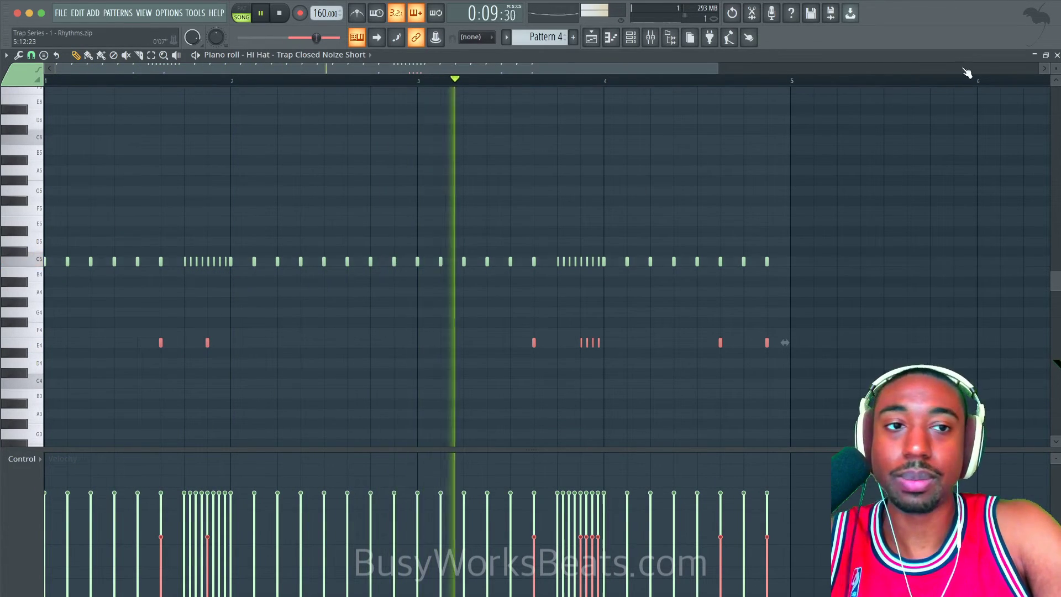
- Check the 808 TIK TOK channel settings, the channel rack and the playlist while the loop plays
left_click(1057, 55)
left_click(122, 85)
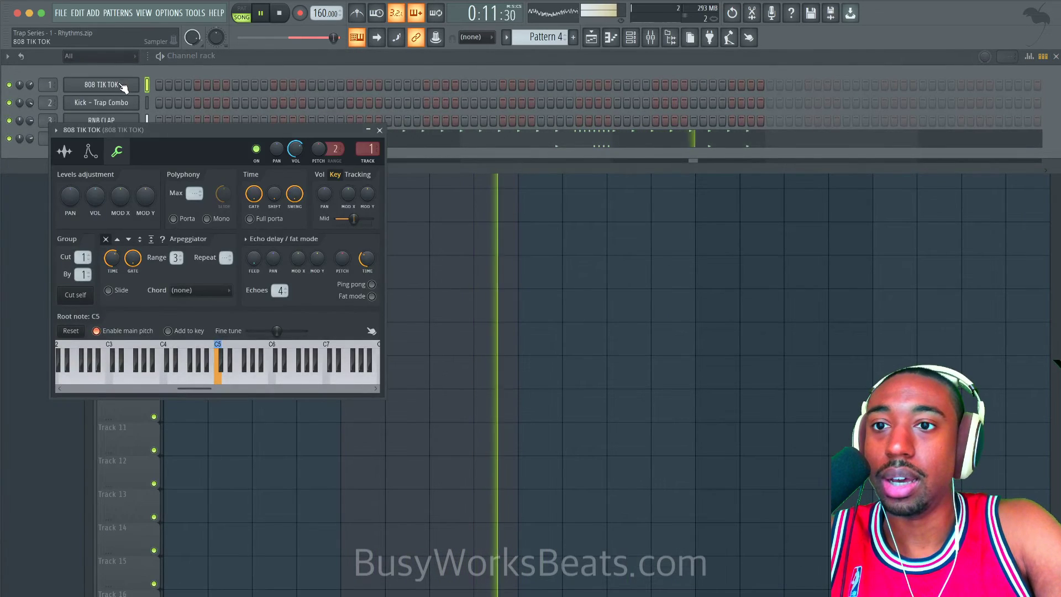
left_click(380, 130)
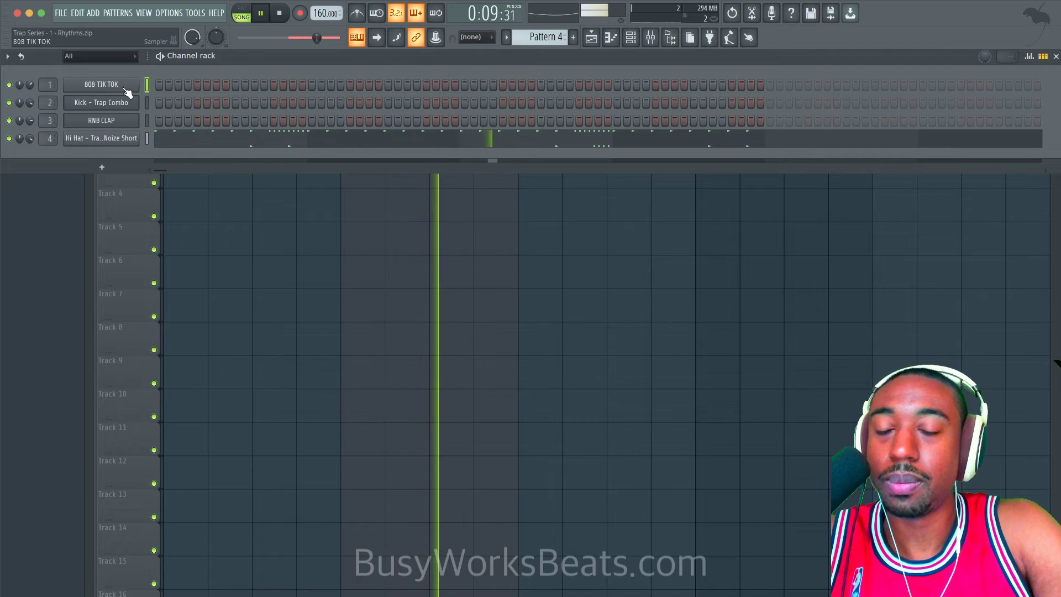
left_click(125, 88)
left_click(379, 131)
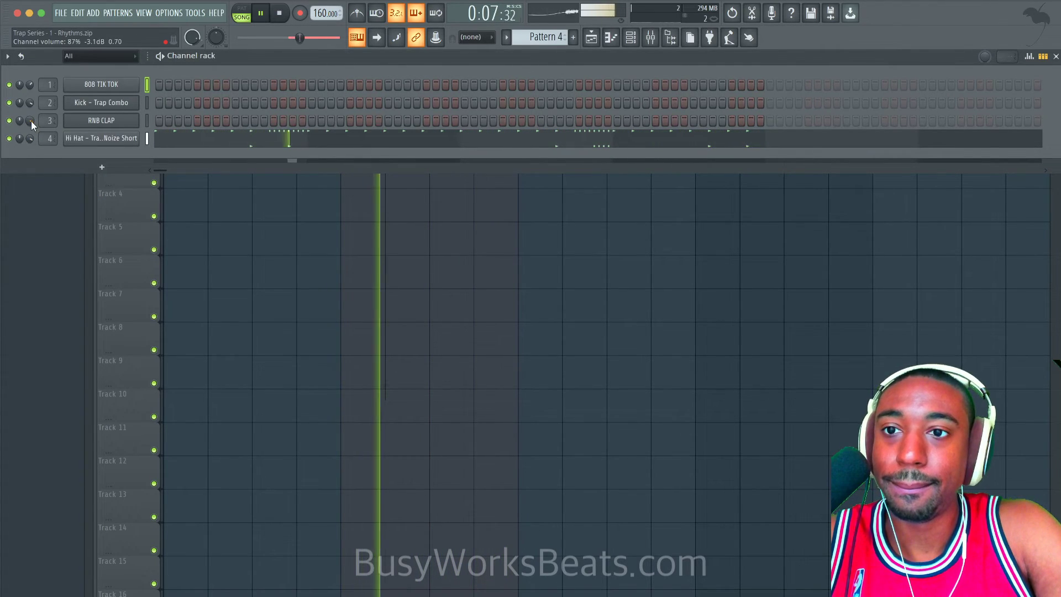
left_click(360, 238)
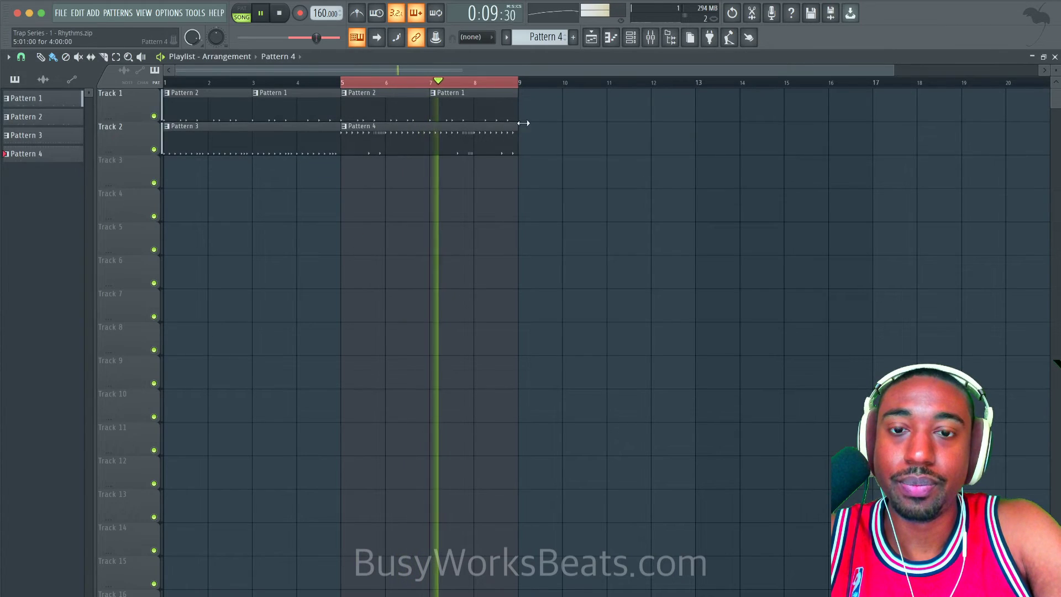
- Reopen the hi-hat's piano roll, stop playback, and add a D5 note spanning the second half of bar 2
left_click(632, 40)
left_click(280, 139)
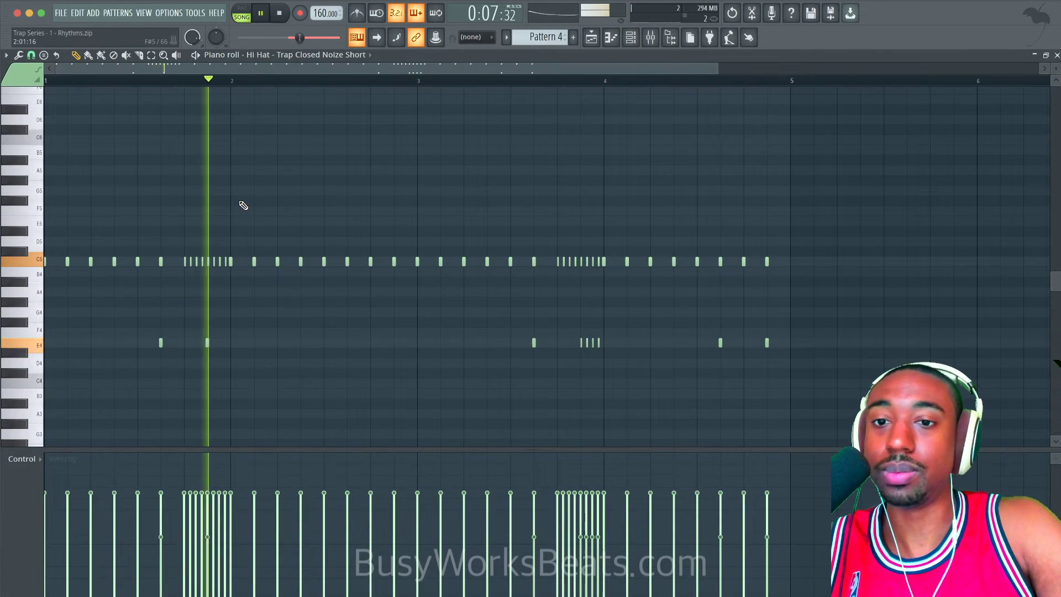
key("space")
left_click(332, 241)
left_click_drag(347, 242, 417, 242)
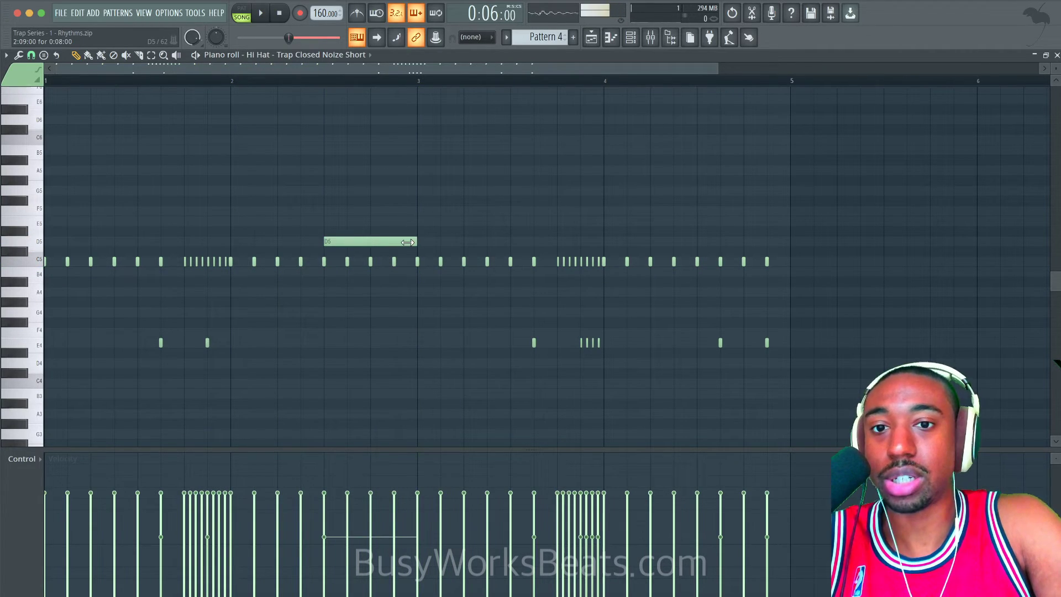
- Add a G#5 slide note starting at 2:13:00 and shorten it to four steps, filling the last quarter of bar 2
left_click(372, 181)
double_click(385, 180)
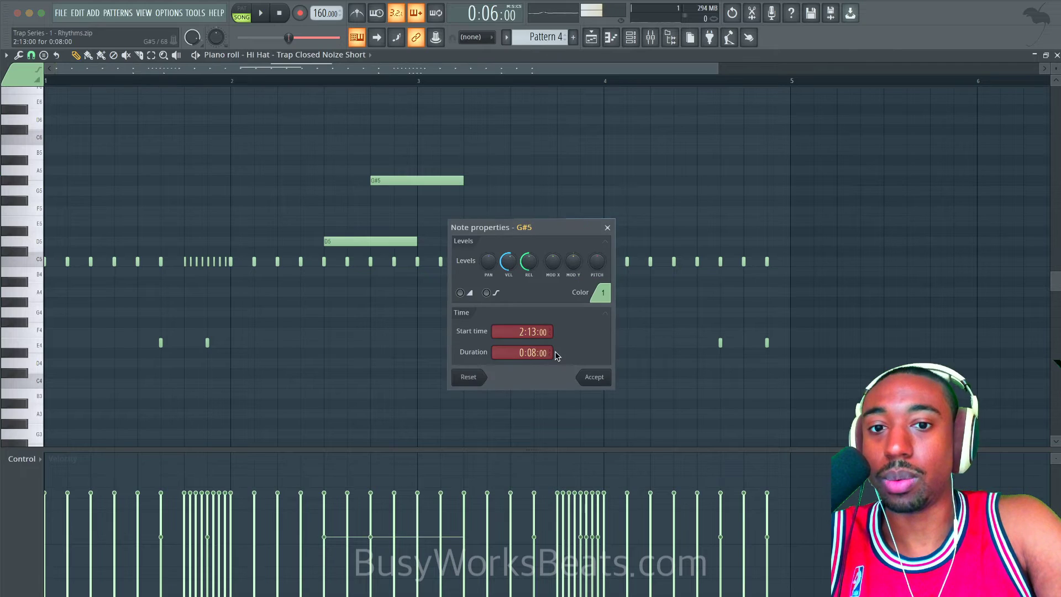
left_click(595, 379)
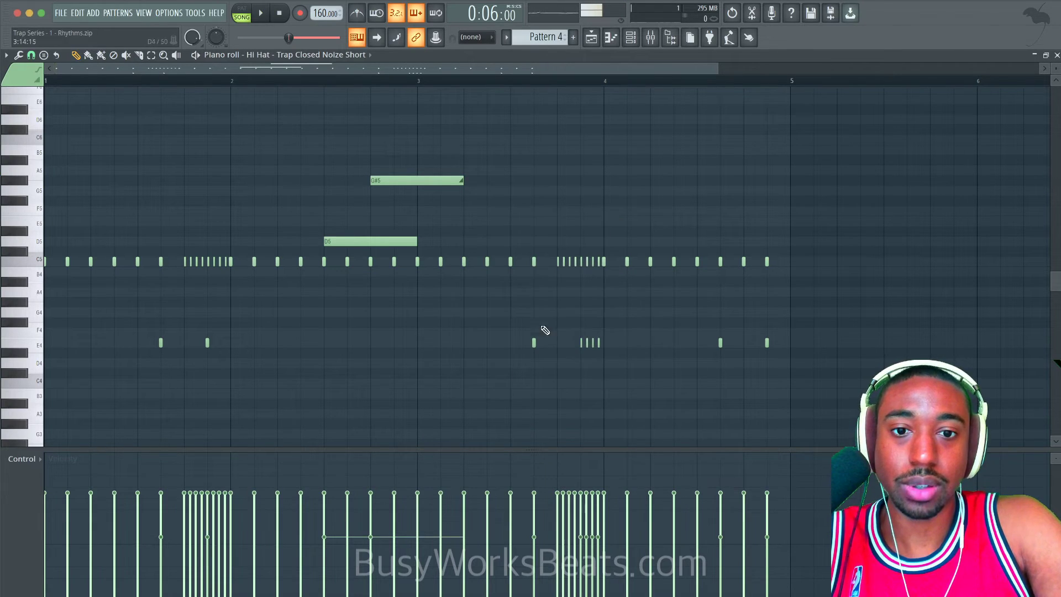
left_click_drag(463, 182, 415, 182)
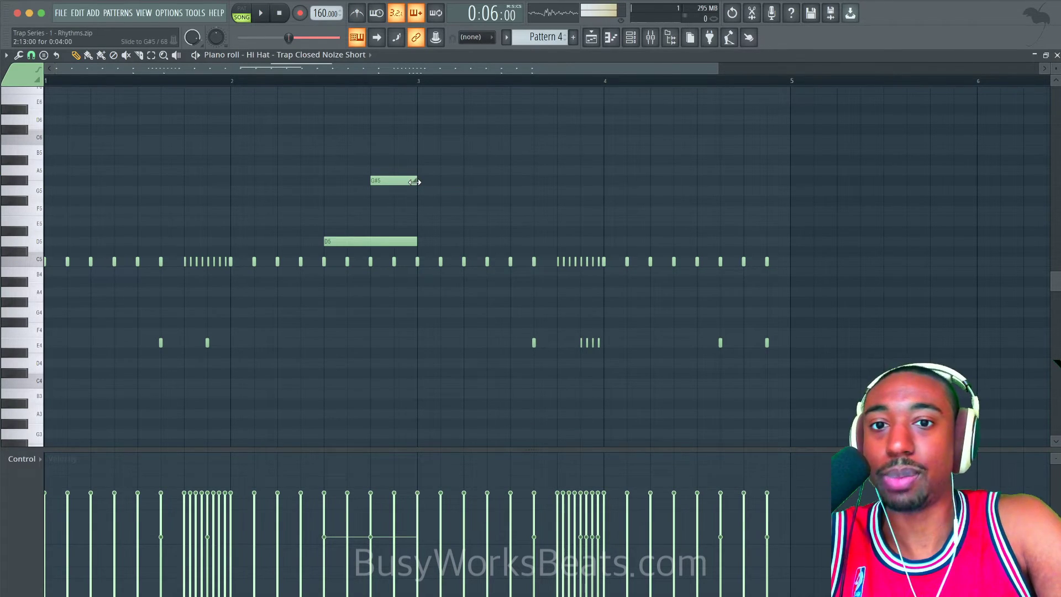
- Arpeggiate the long D5 note in bar 2 into a sixteen-note roll
left_click(408, 239)
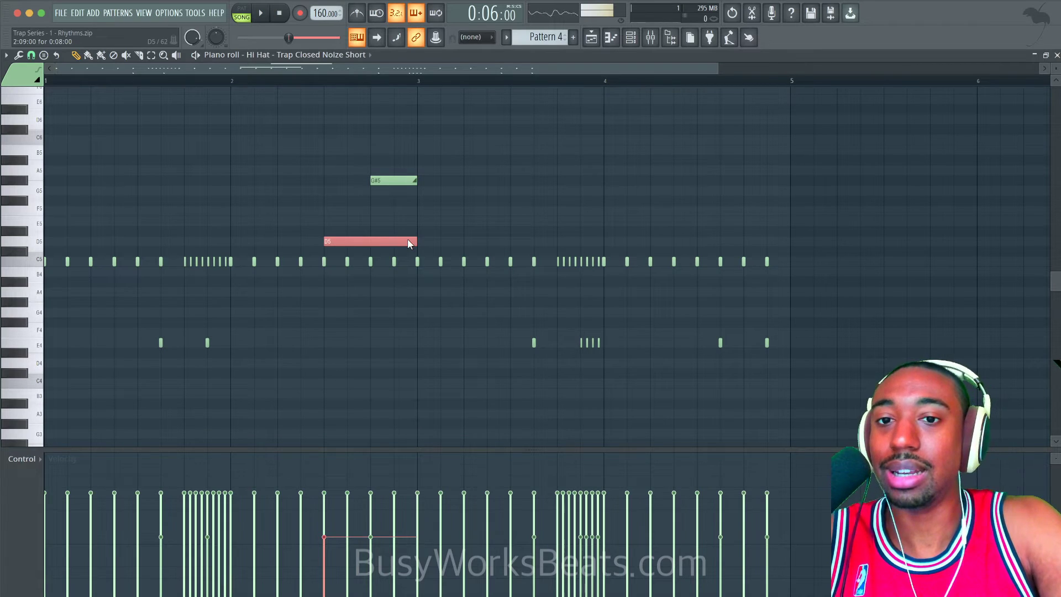
key("alt+a")
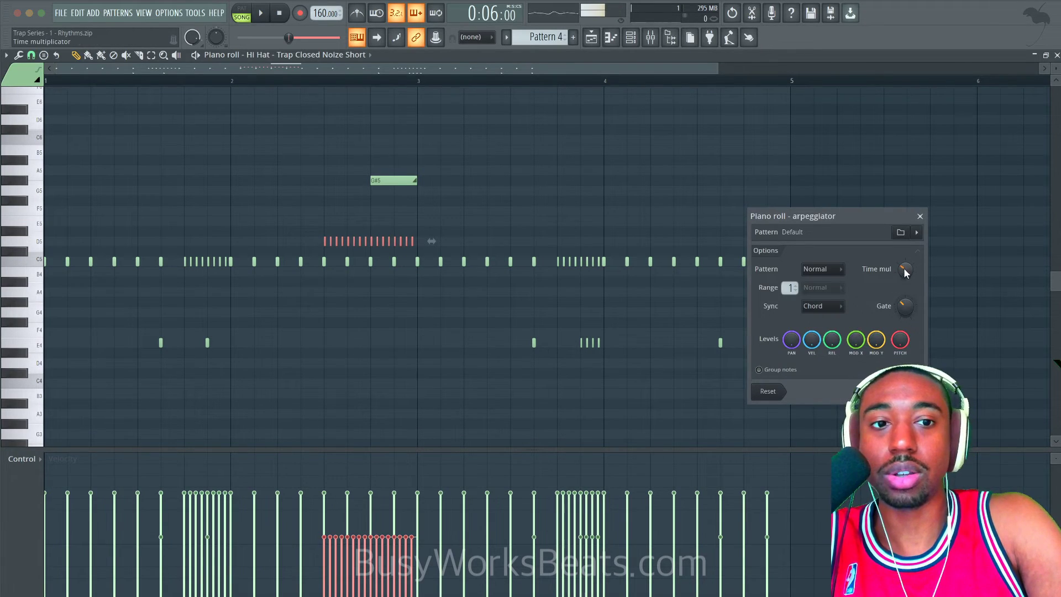
mouse_move(906, 273)
left_mouse_down()
mouse_move(906, 284)
mouse_move(906, 275)
left_mouse_up()
key("Return")
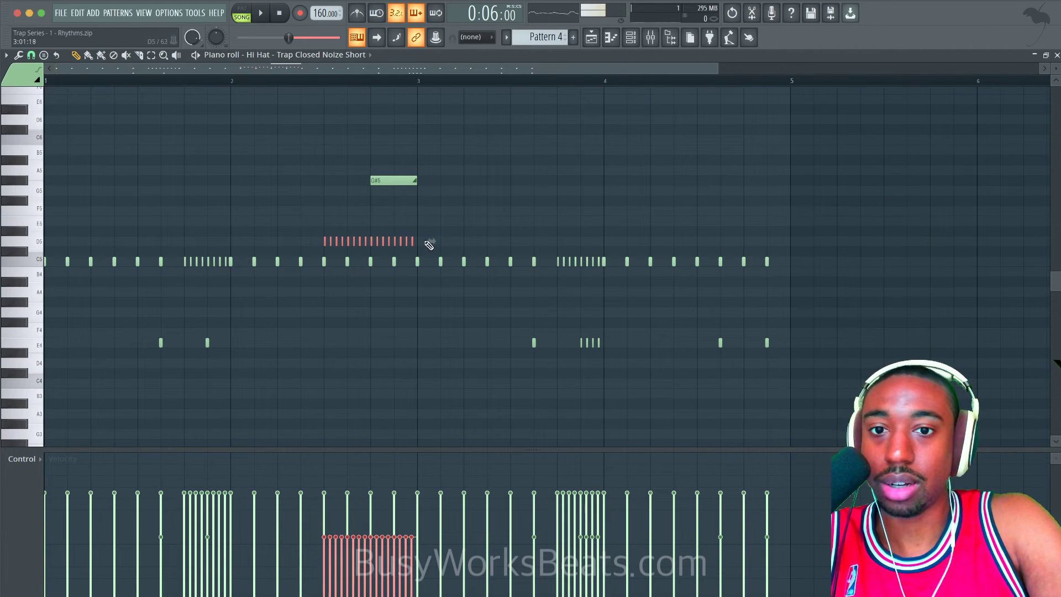
- Delete the C5 hi-hat notes beneath the D5 roll in bar 2 and audition the result
left_click_drag(401, 270, 321, 255)
key("Delete")
key("space")
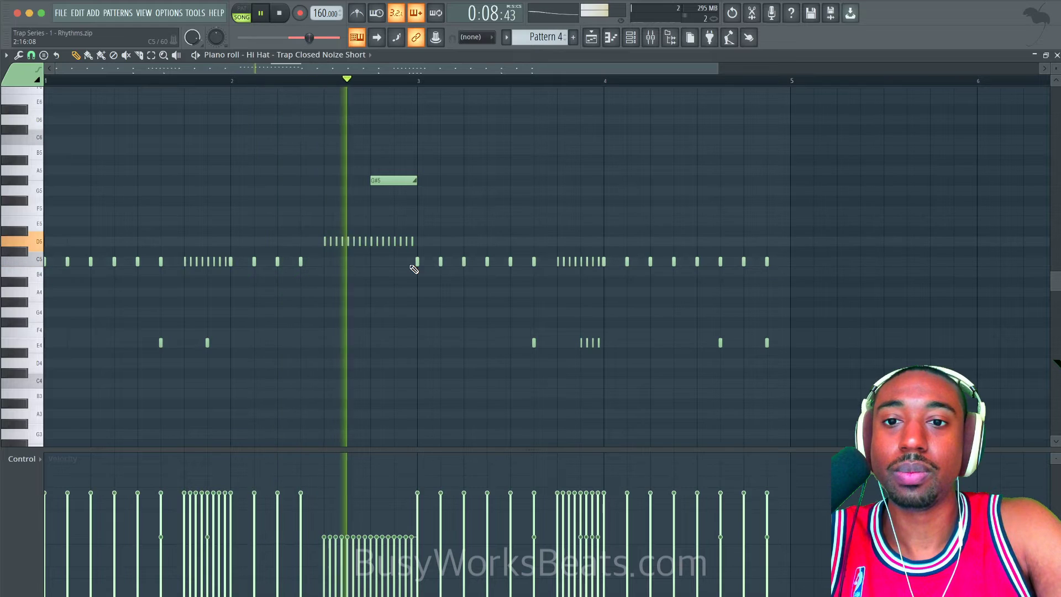
left_click_drag(419, 239, 303, 246)
key("space")
left_click(397, 210)
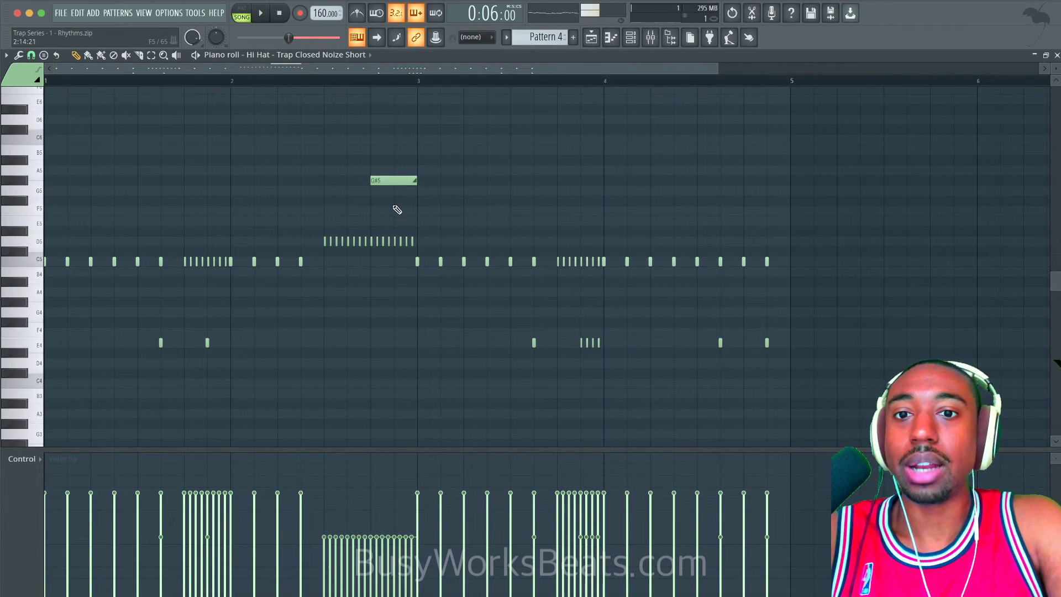
- Replace the second half of the D5 roll with one four-step D5 note and turn off its slide property
left_click(391, 182)
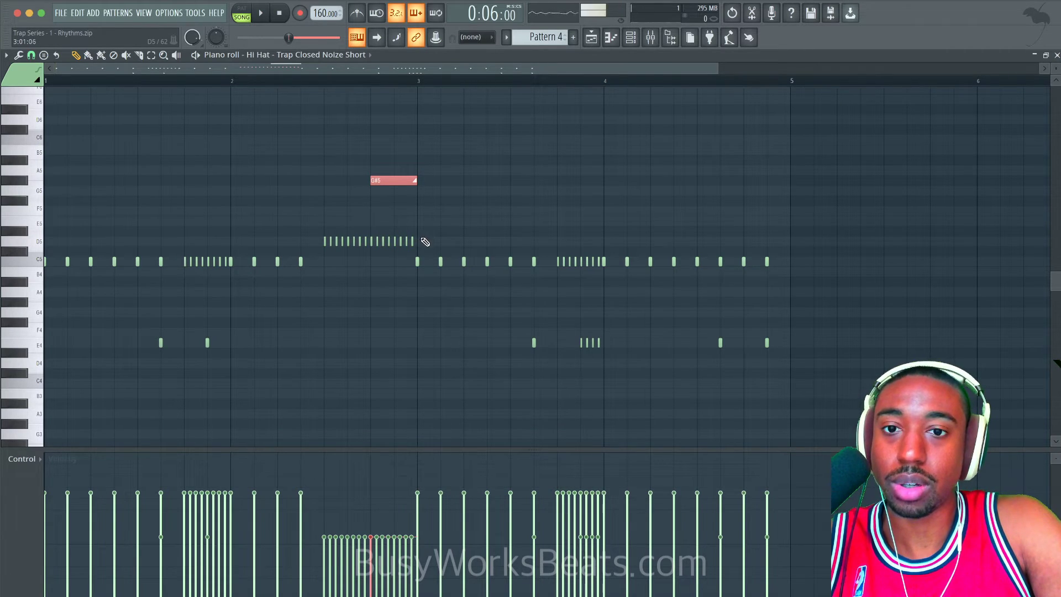
left_click_drag(422, 239, 381, 240)
left_click(372, 241)
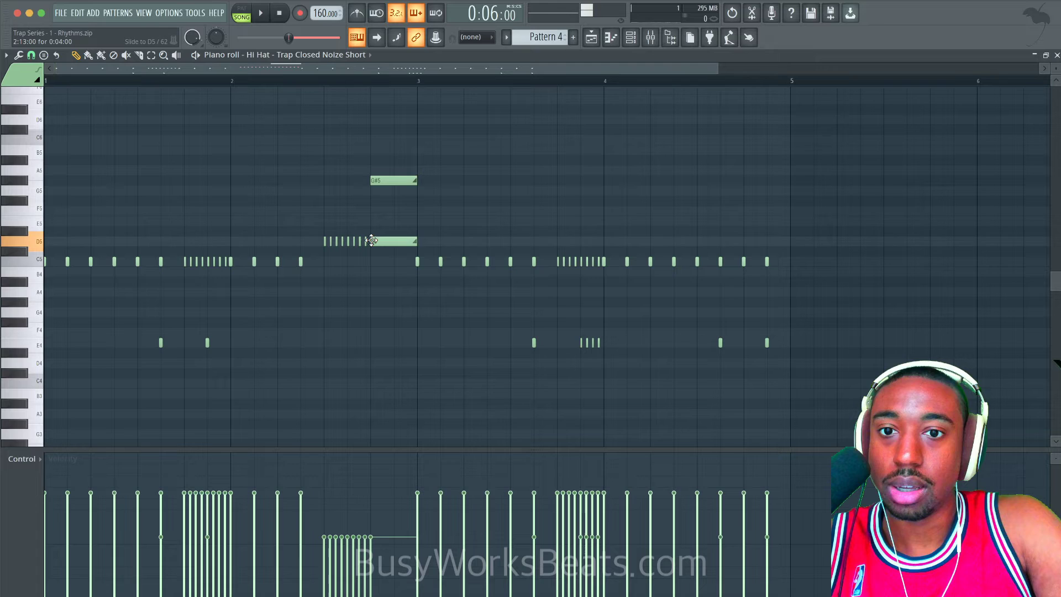
double_click(411, 242)
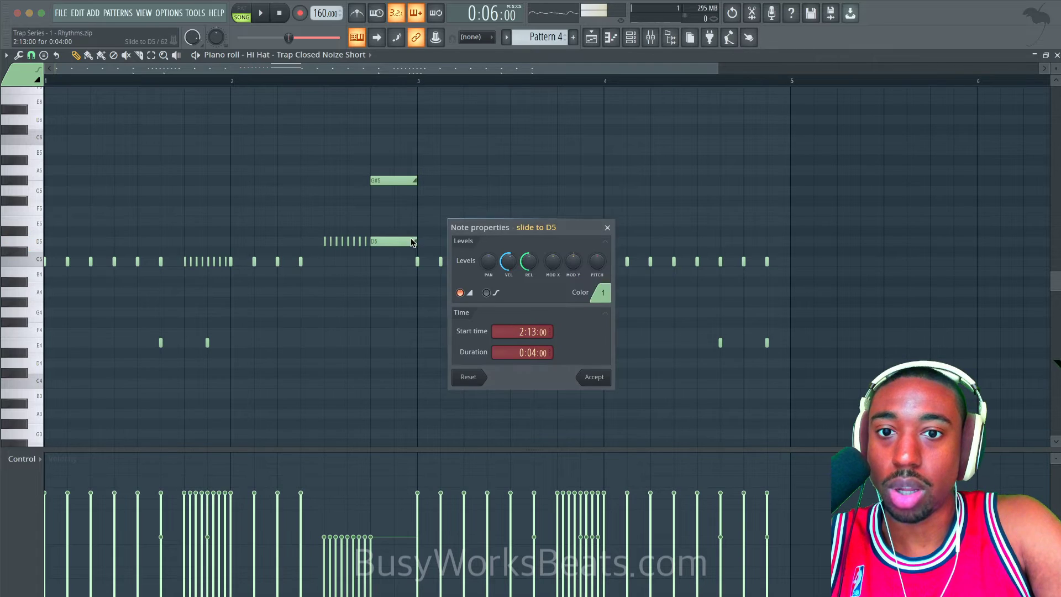
left_click(581, 376)
left_click_drag(380, 204, 385, 166)
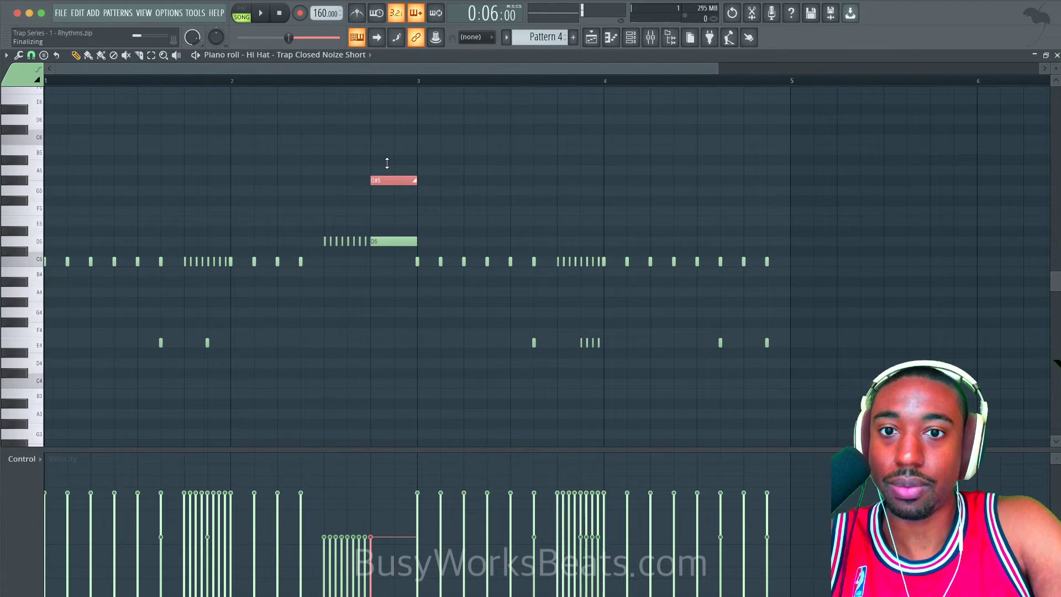
key("alt+a")
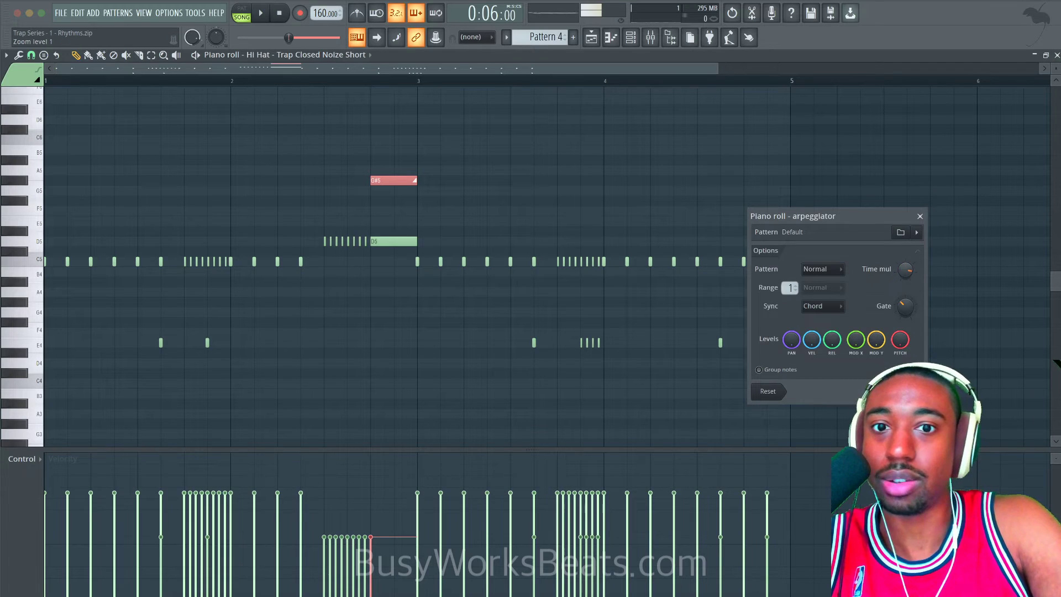
left_click(921, 216)
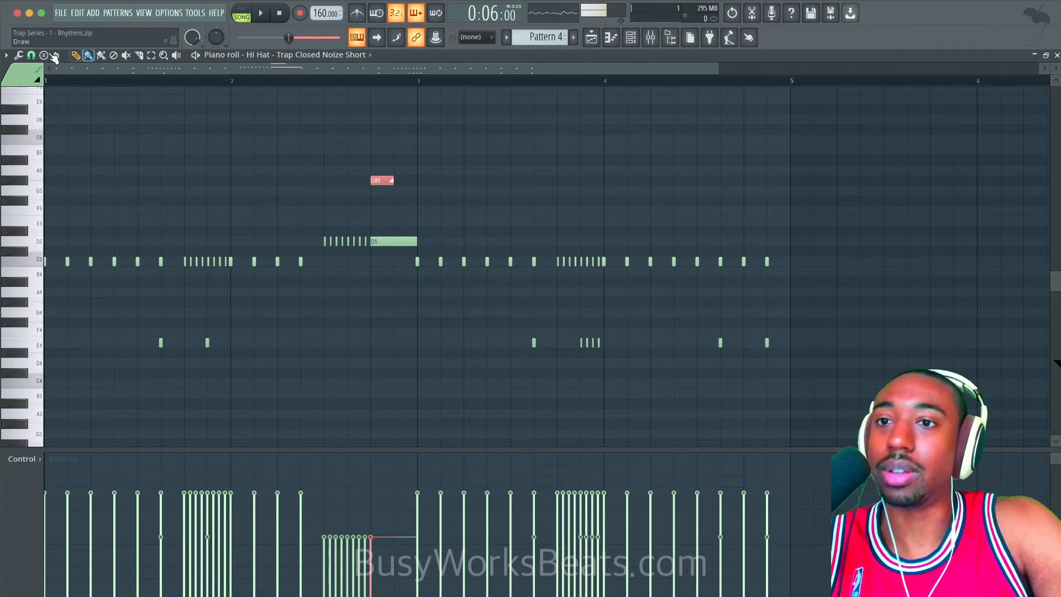
- Change the piano roll snap, fill the last quarter of bar 2 with four one-step G#5 slide notes, and audition them
left_click(31, 55)
left_click(54, 182)
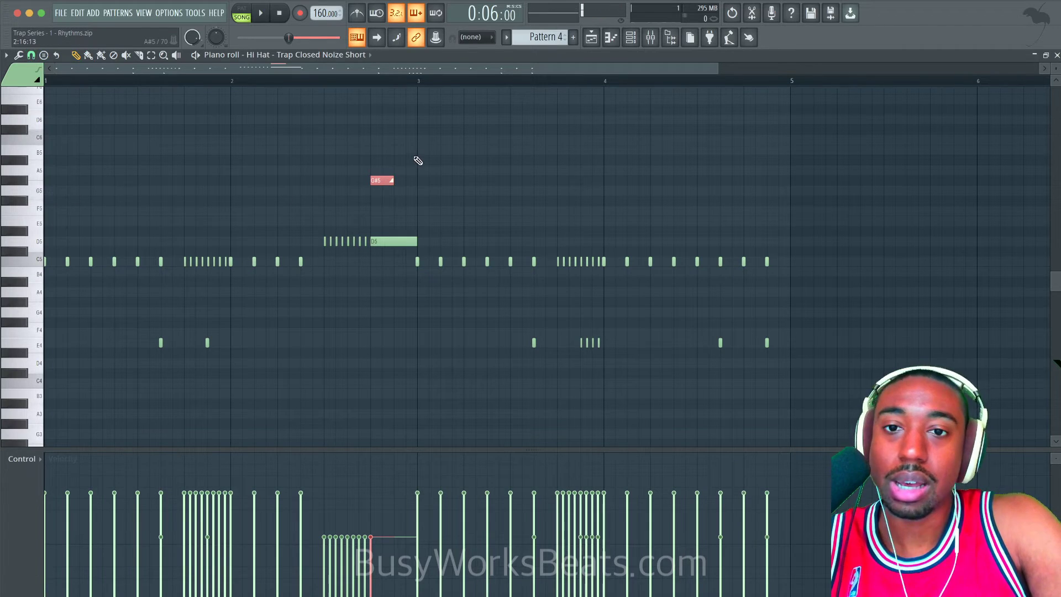
left_click(398, 180)
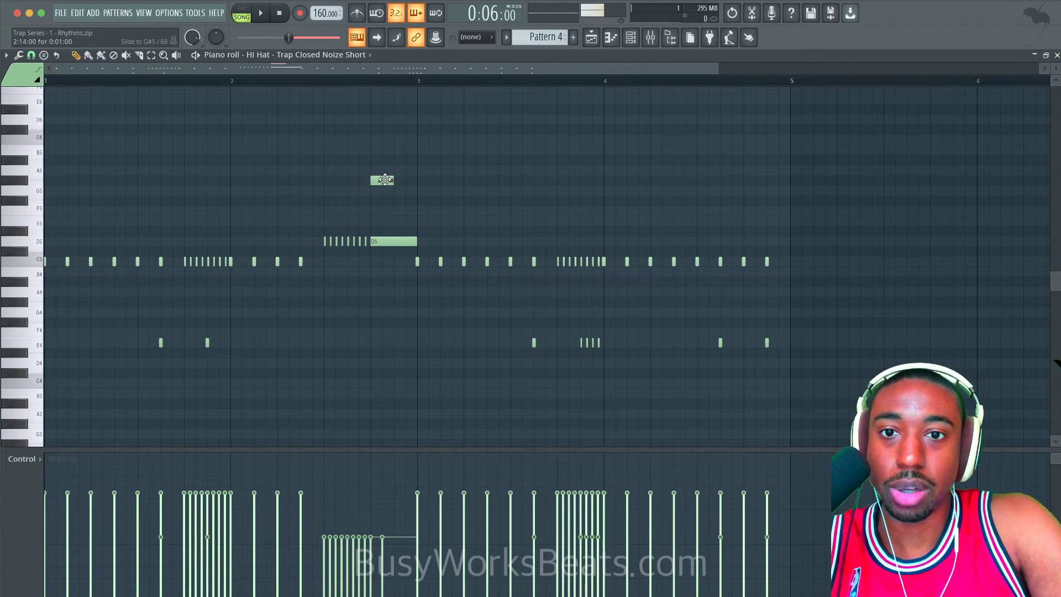
left_click_drag(436, 180, 401, 181)
key("space")
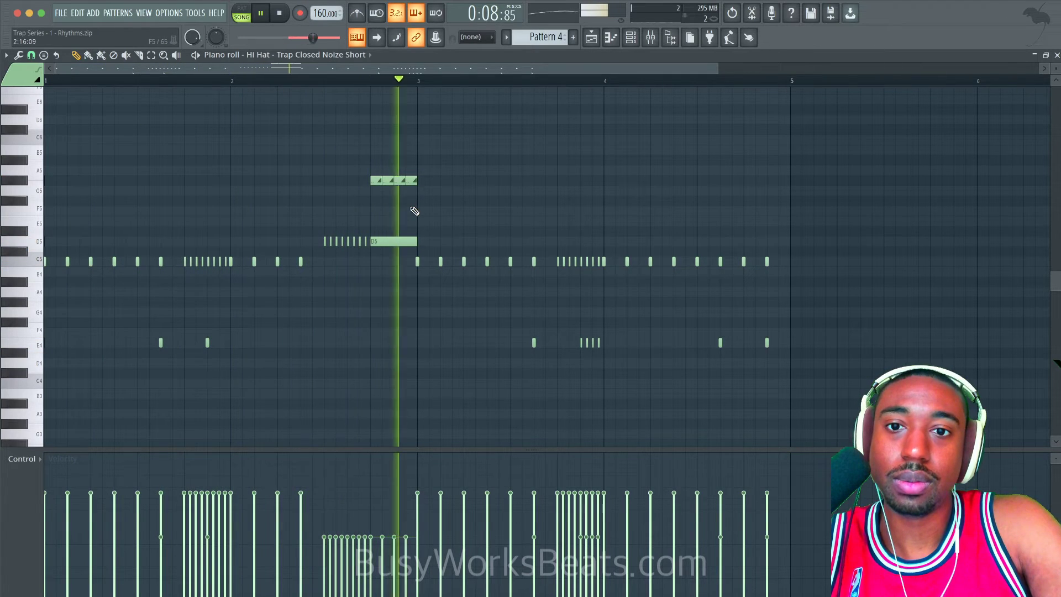
- Stop playback and delete the G#5 slide notes together with the long D5 note at the end of bar 2
key("space")
left_click_drag(420, 243, 379, 166)
key("Delete")
- Move the remaining D5 roll in bar 2 down to C5 and add two C5 hi-hat notes after it
left_click_drag(376, 218, 323, 272)
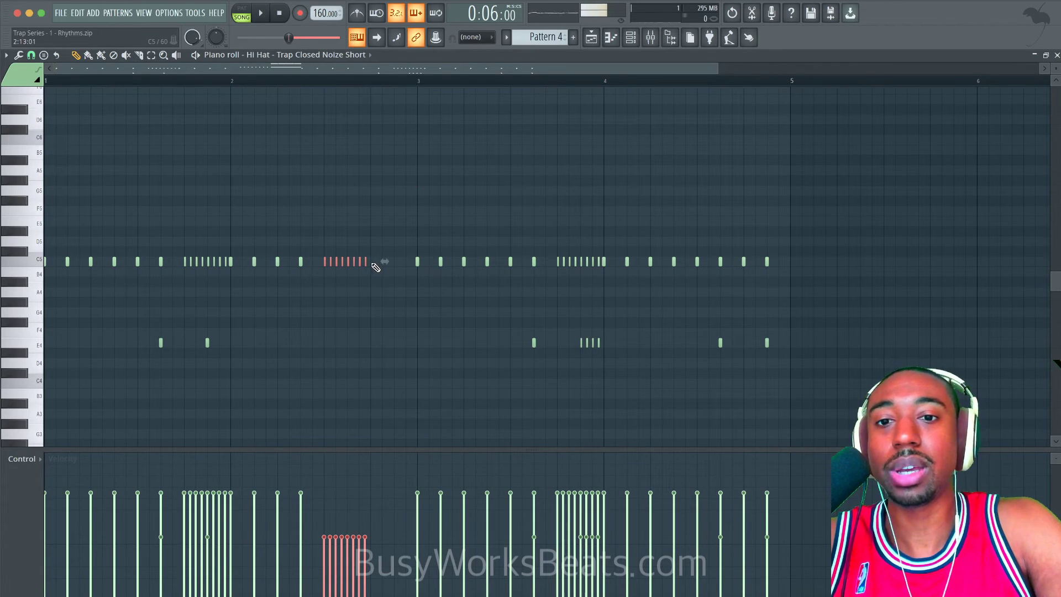
left_click(373, 261)
left_click(394, 262)
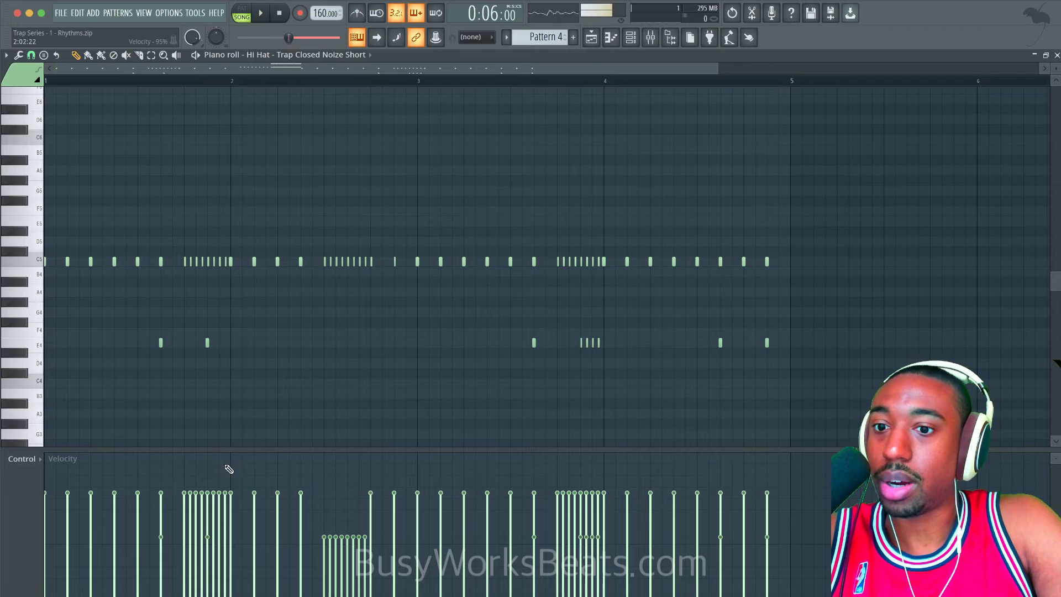
- Show the note fine pitch values, draw a rising pitch ramp across the bar 2 roll, and audition it
left_click(35, 458)
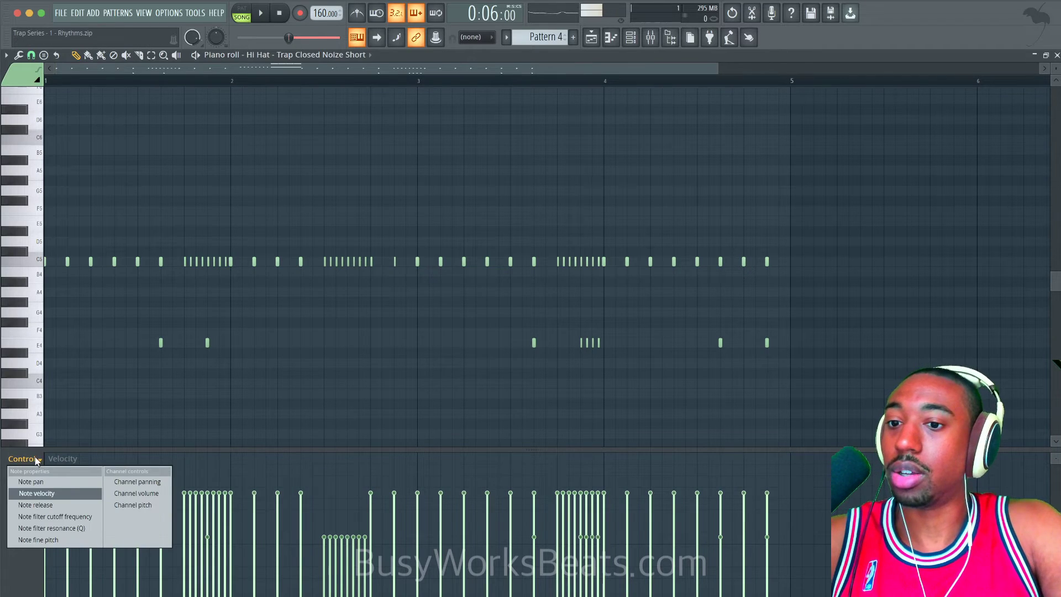
left_click(37, 540)
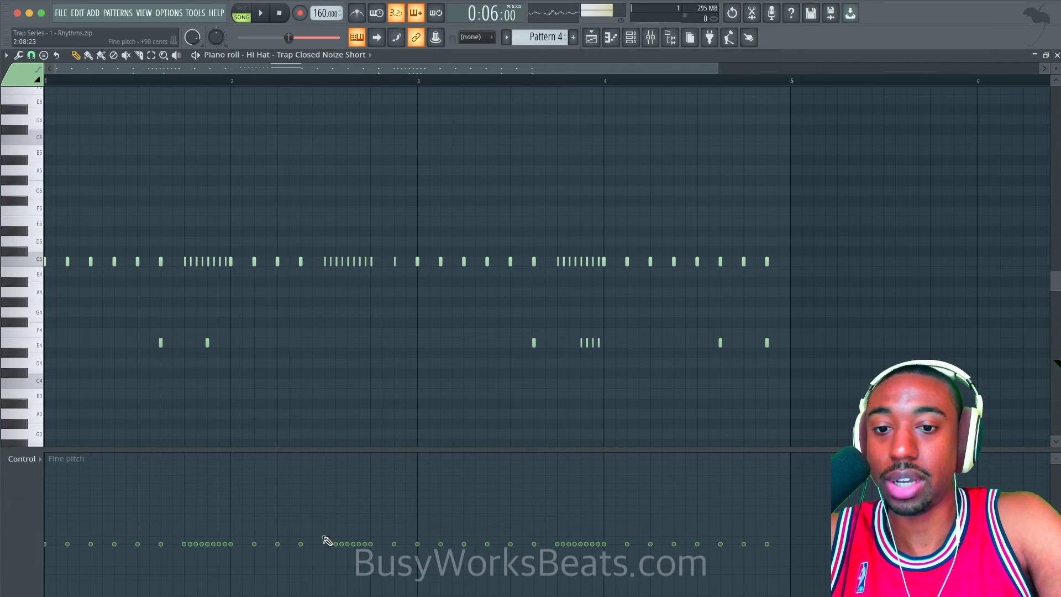
key("space")
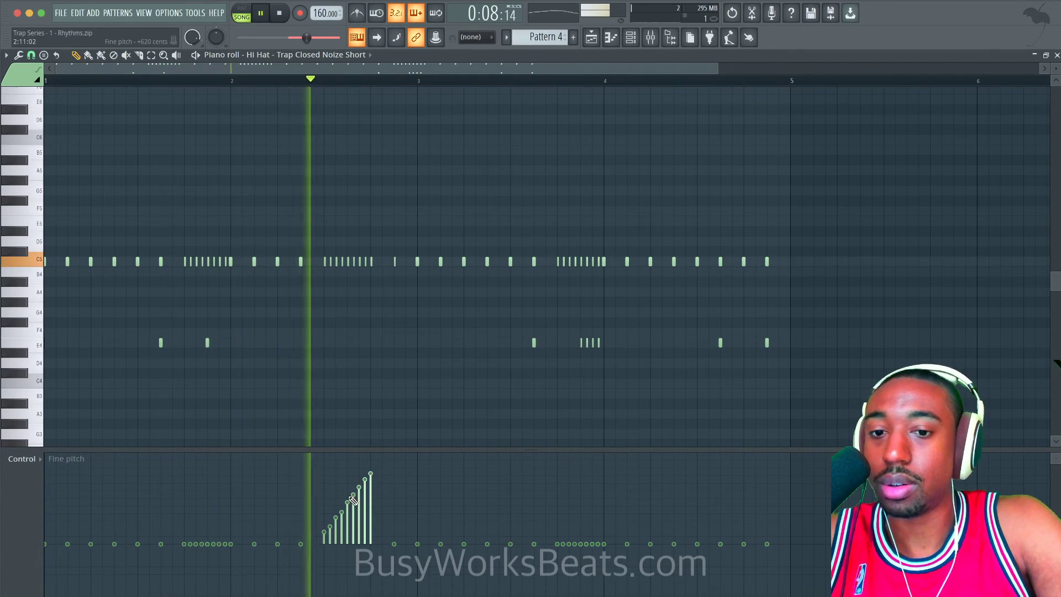
key("space")
- Draw falling fine-pitch ramps across the hi-hat rolls in bars 2, 3 and 1, and audition the pattern
left_click_drag(332, 523, 366, 589)
key("space")
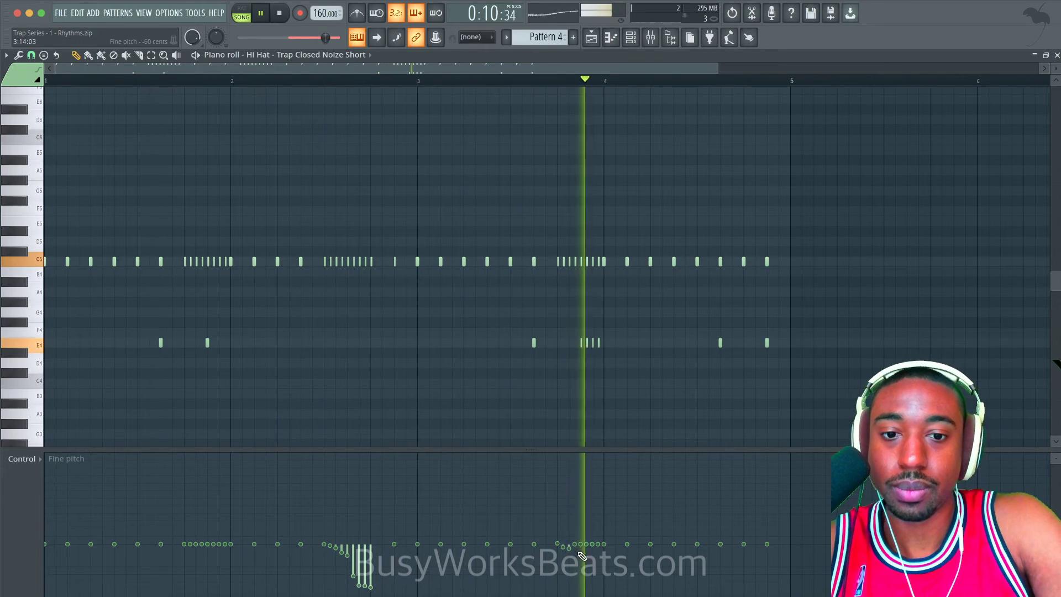
left_click_drag(556, 543, 606, 569)
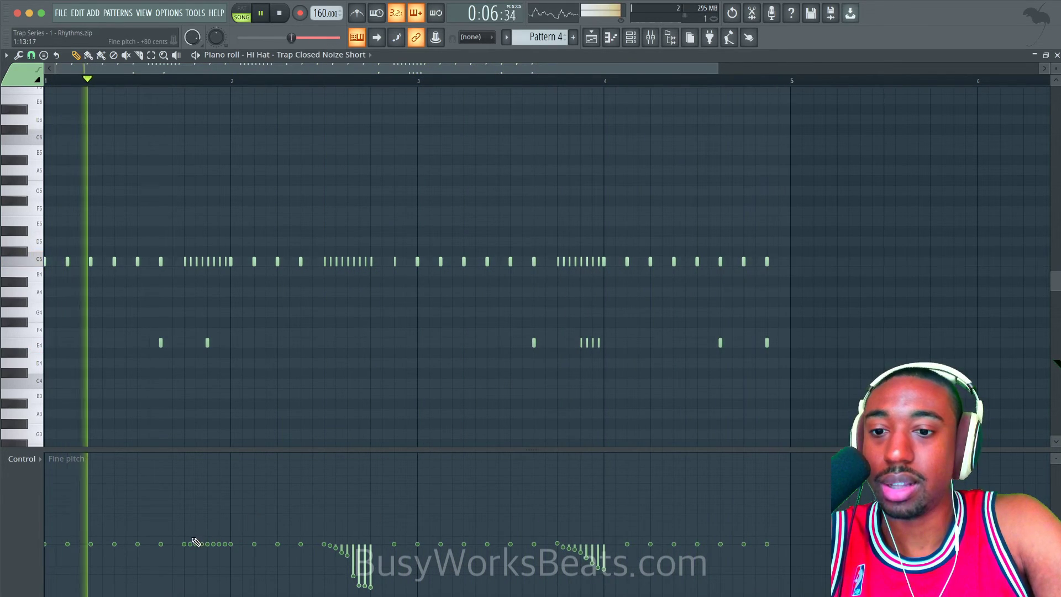
left_click_drag(185, 542, 226, 559)
key("space")
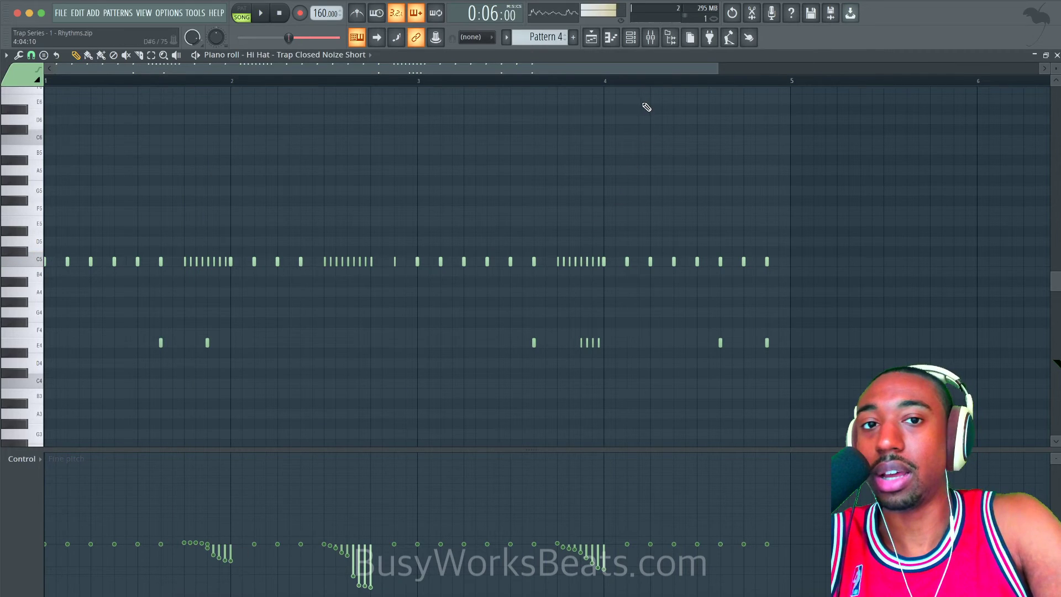
key("space")
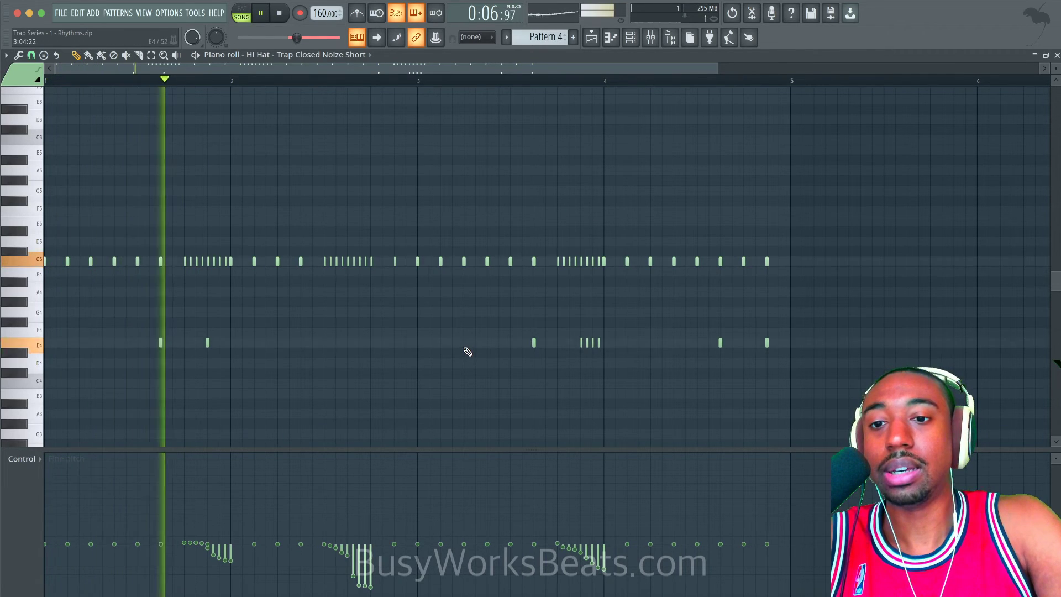
key("space")
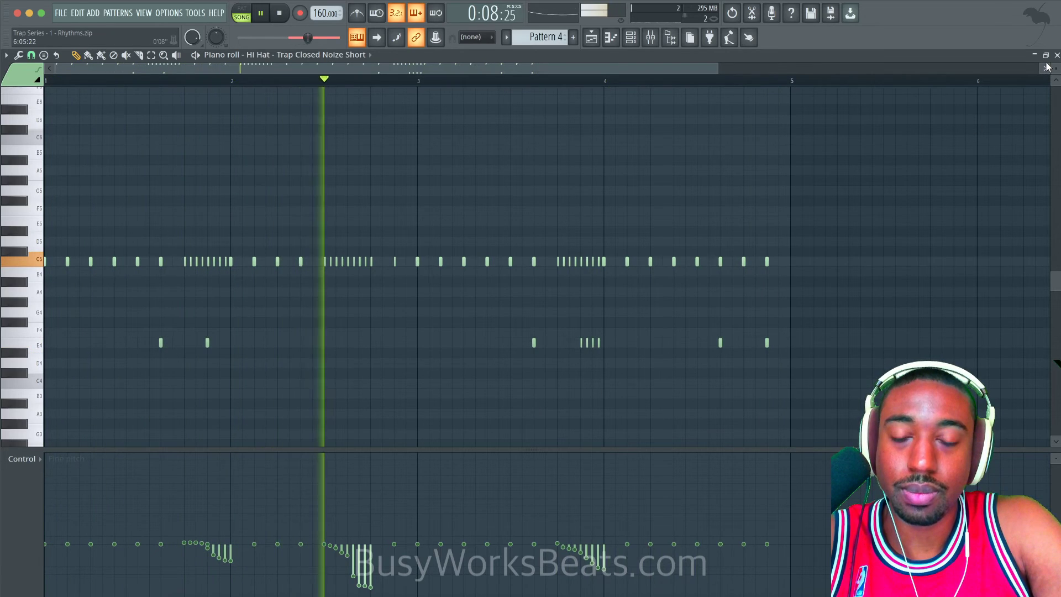
- Erase the inner notes of the bar 2 roll and place a single C5 note midway between its outer notes
left_click_drag(367, 266, 335, 269)
right_click(332, 266)
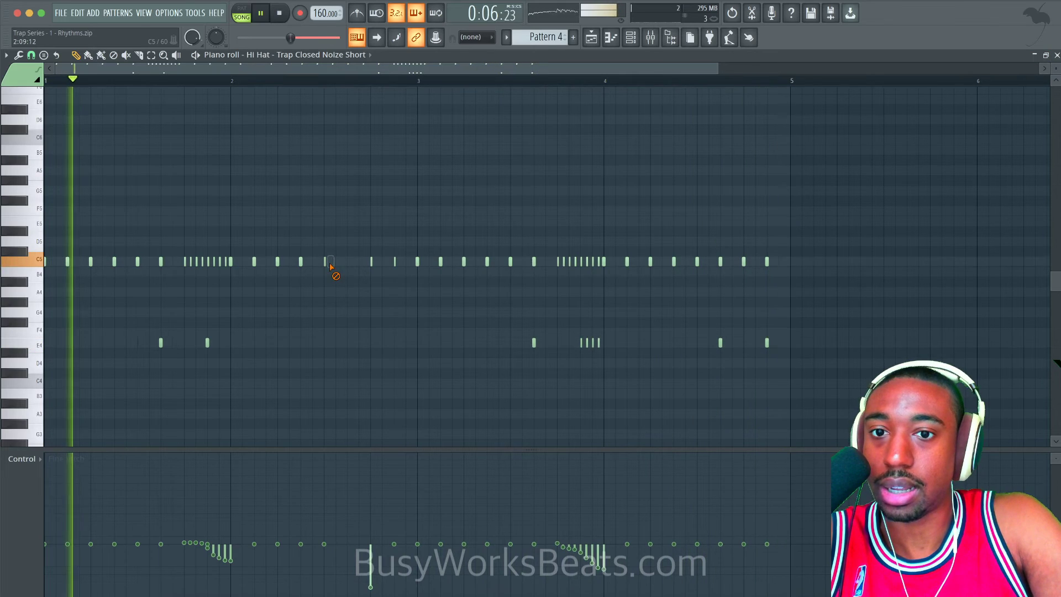
left_click(349, 264)
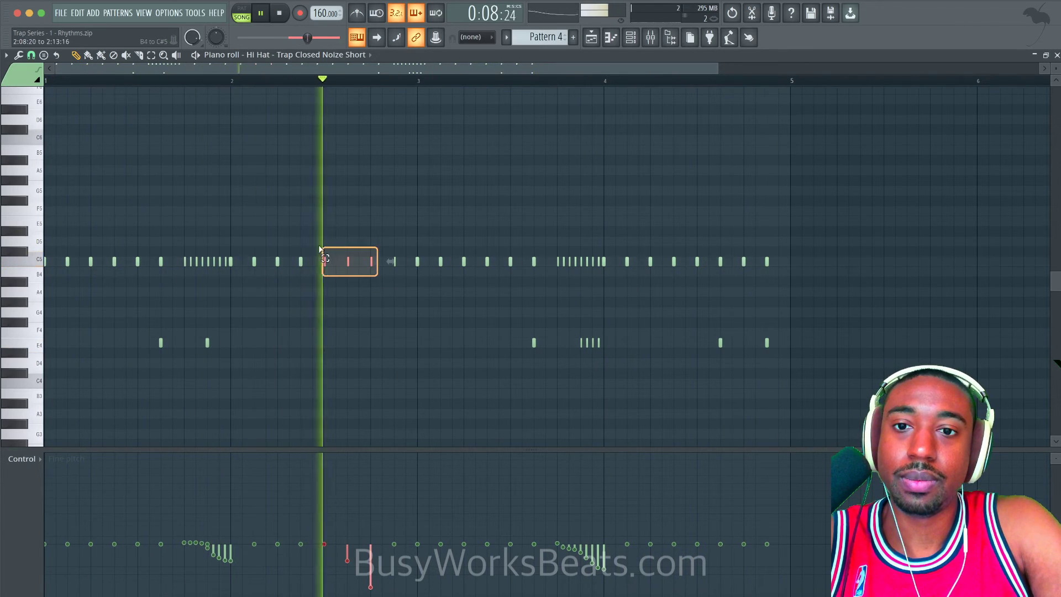
- Show the note velocities and raise the quiet C5 note left from the bar 2 roll to match its neighbours
key("space")
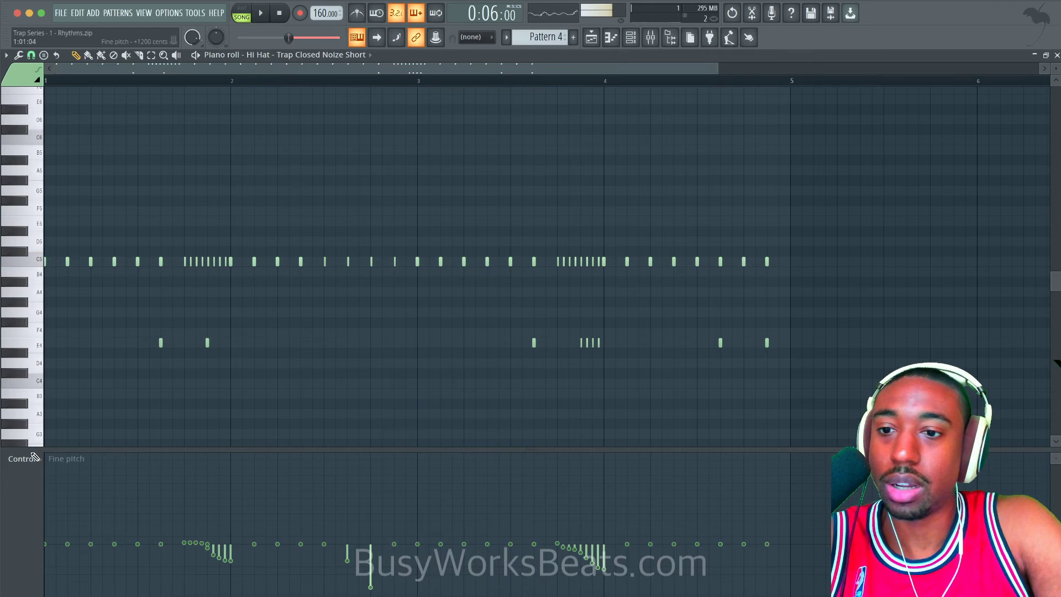
left_click(22, 458)
left_click(69, 493)
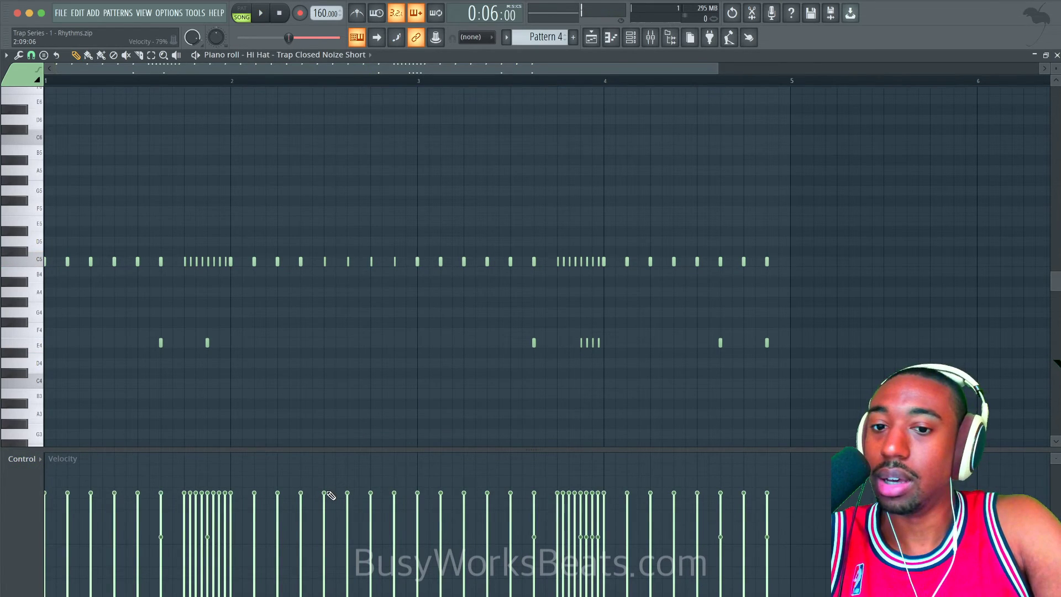
- Look through the note filter cutoff, filter resonance and release values
left_click(22, 459)
left_click(28, 517)
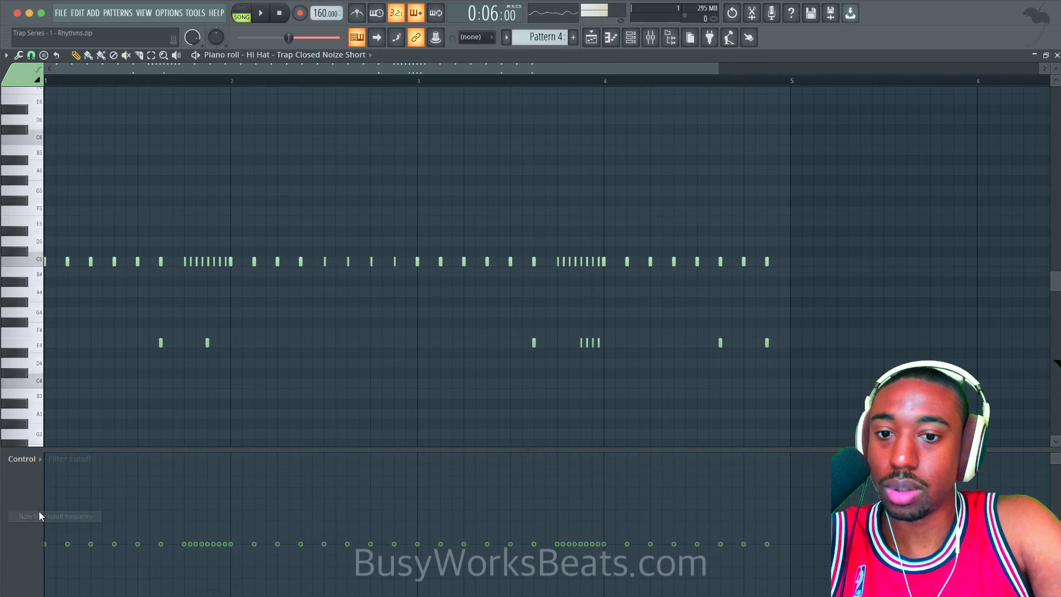
left_click(22, 458)
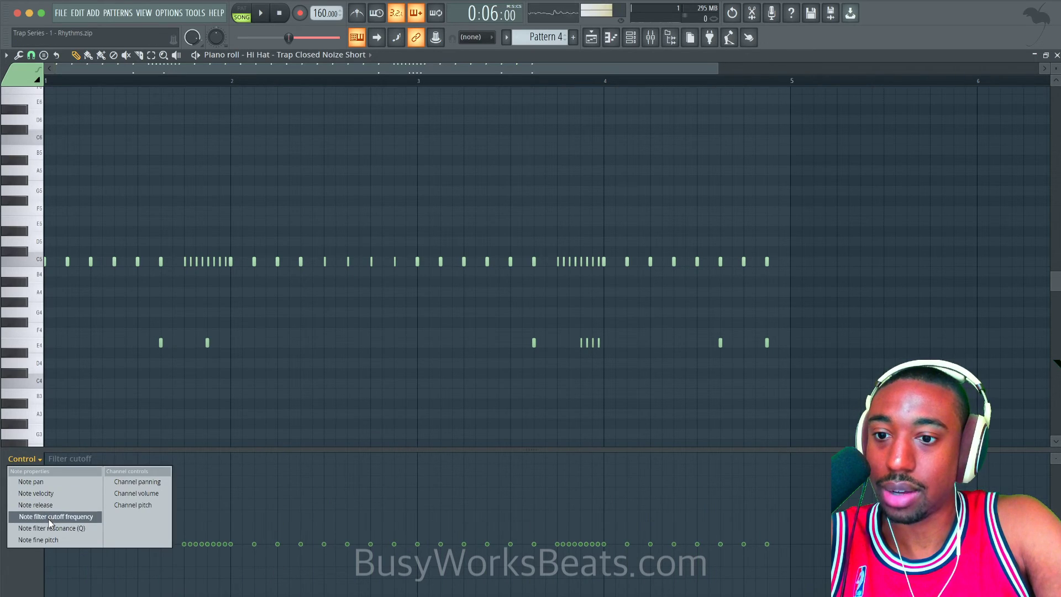
left_click(48, 525)
left_click(22, 459)
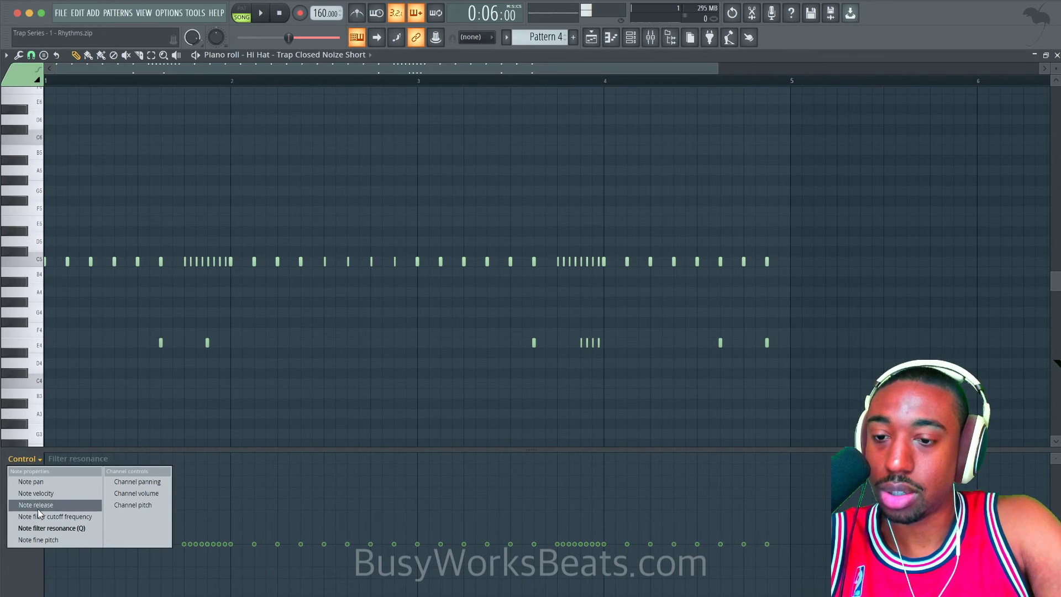
left_click(37, 509)
- Return to the fine pitch values and reset the two lowered C5 notes in bar 2 to zero while auditioning
left_click(24, 460)
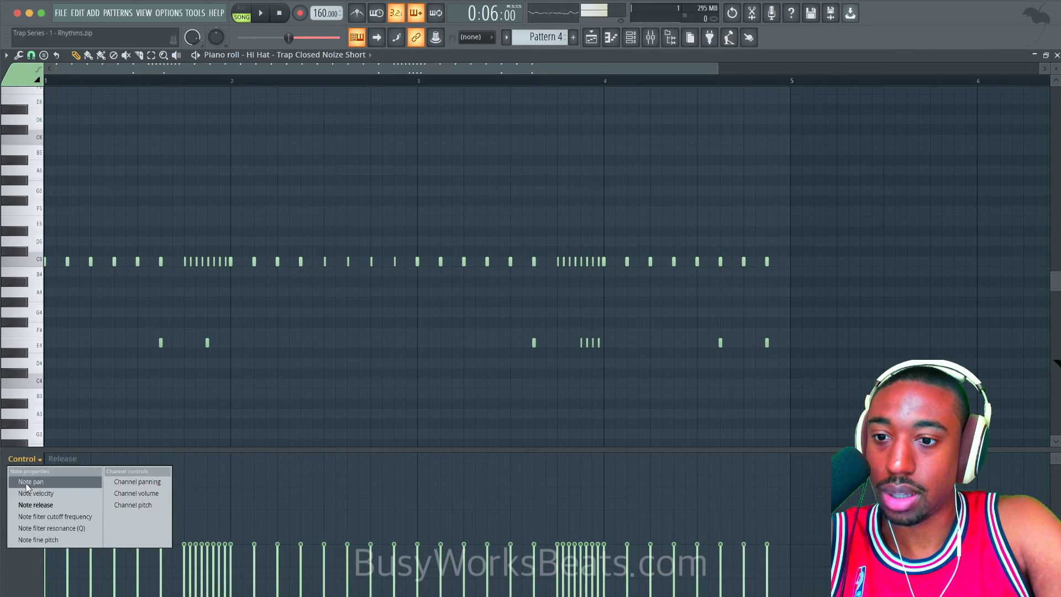
left_click(33, 540)
key("space")
key("space")
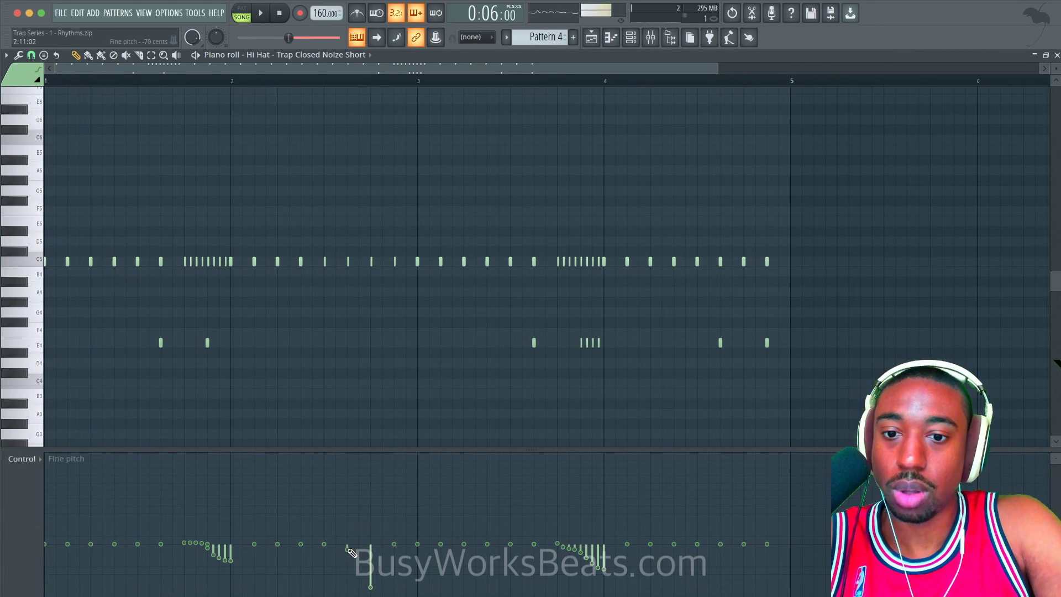
key("space")
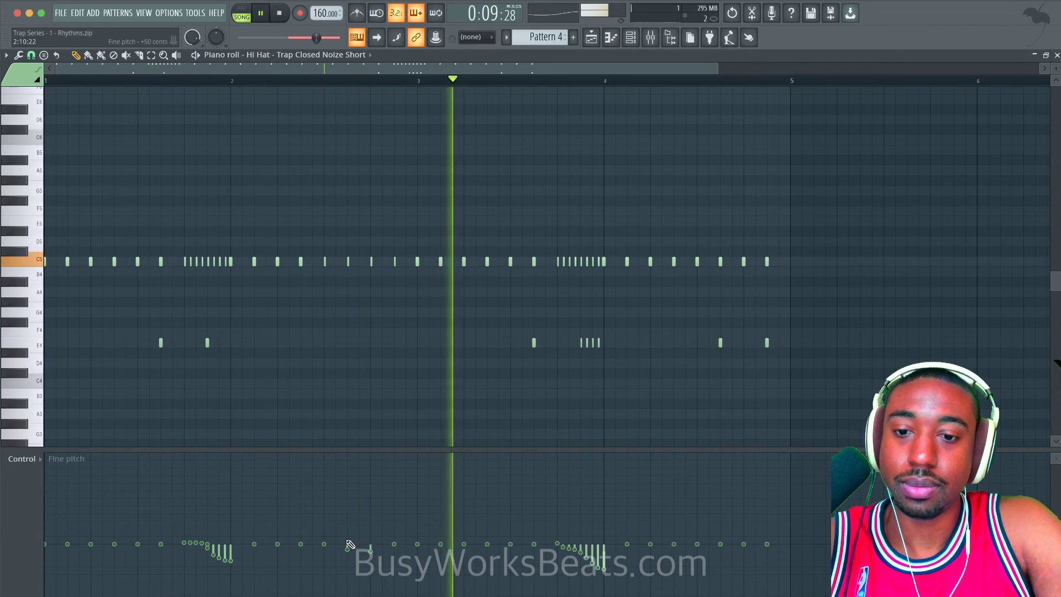
- Lengthen the three C5 notes in the second half of bar 2 to a duration of 0:00:10
left_click_drag(387, 247, 322, 269)
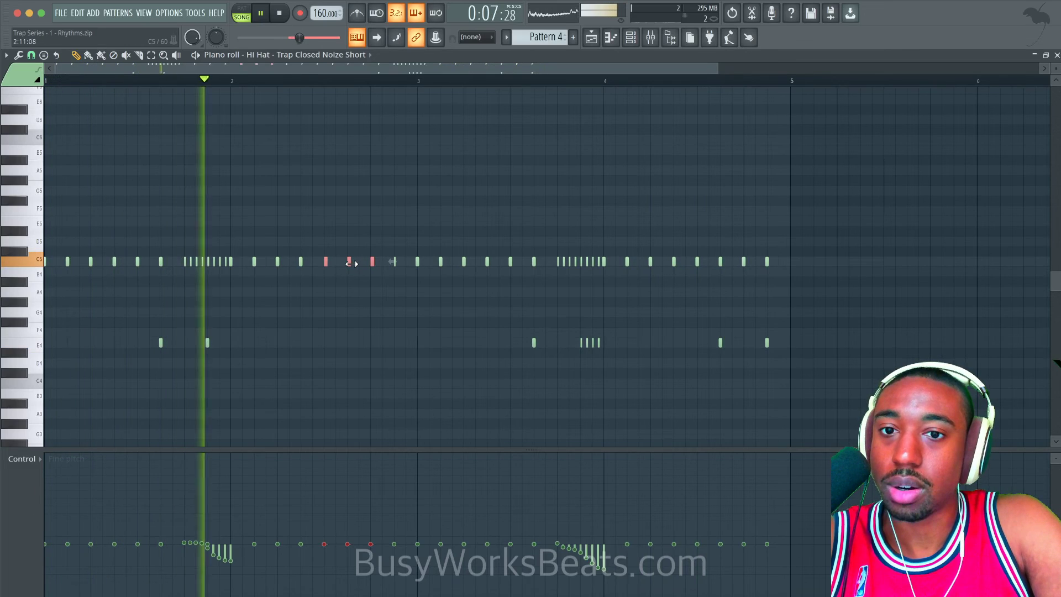
left_click(362, 284, "super")
key("space")
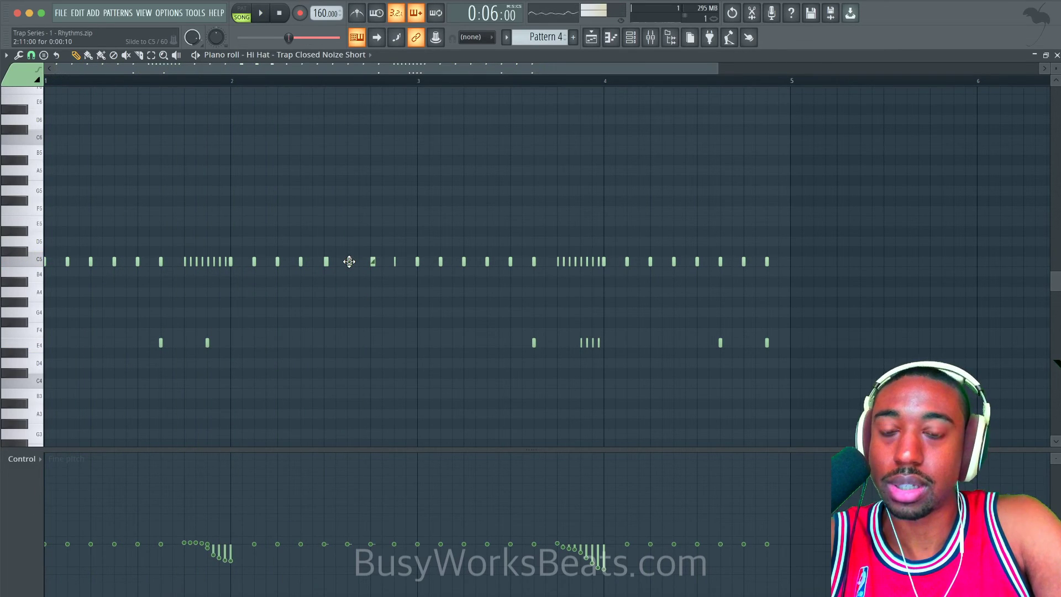
- Turn off the slide property of the C5 notes at 2:11:00 and 2:13:00, and audition the pattern
double_click(348, 259)
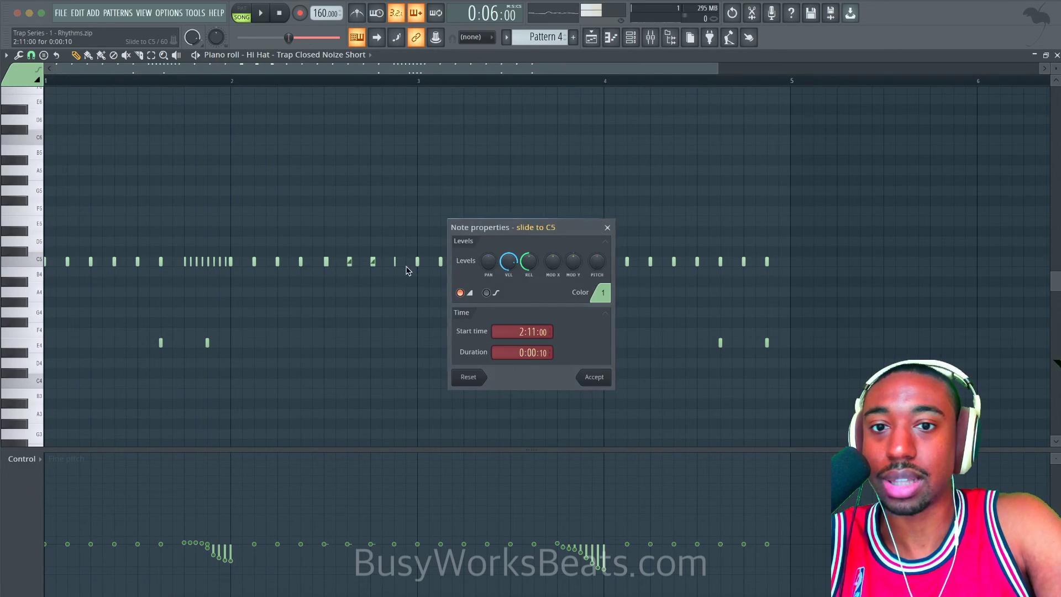
left_click(594, 375)
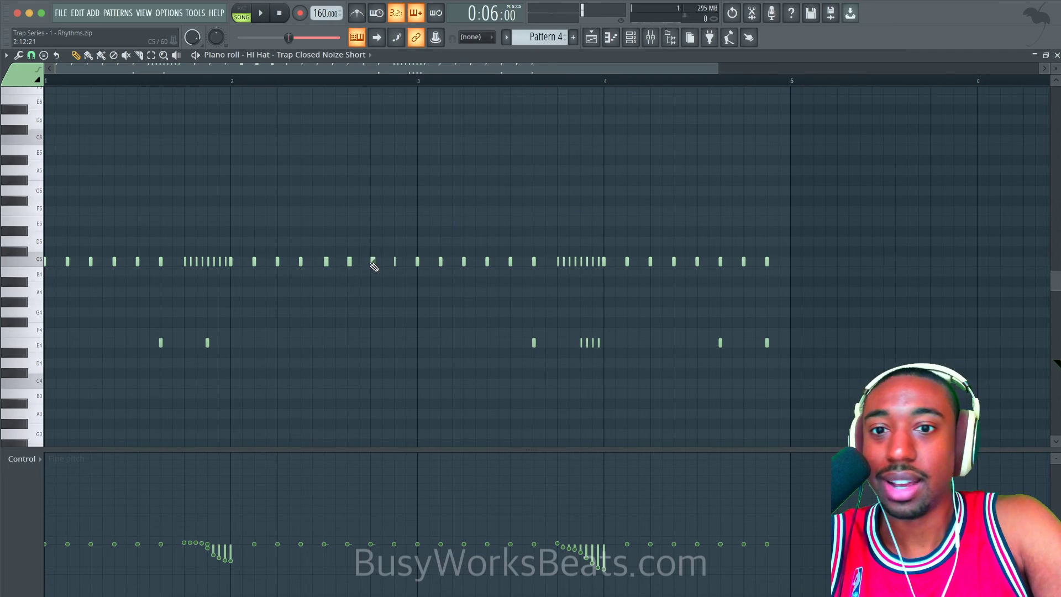
double_click(371, 262)
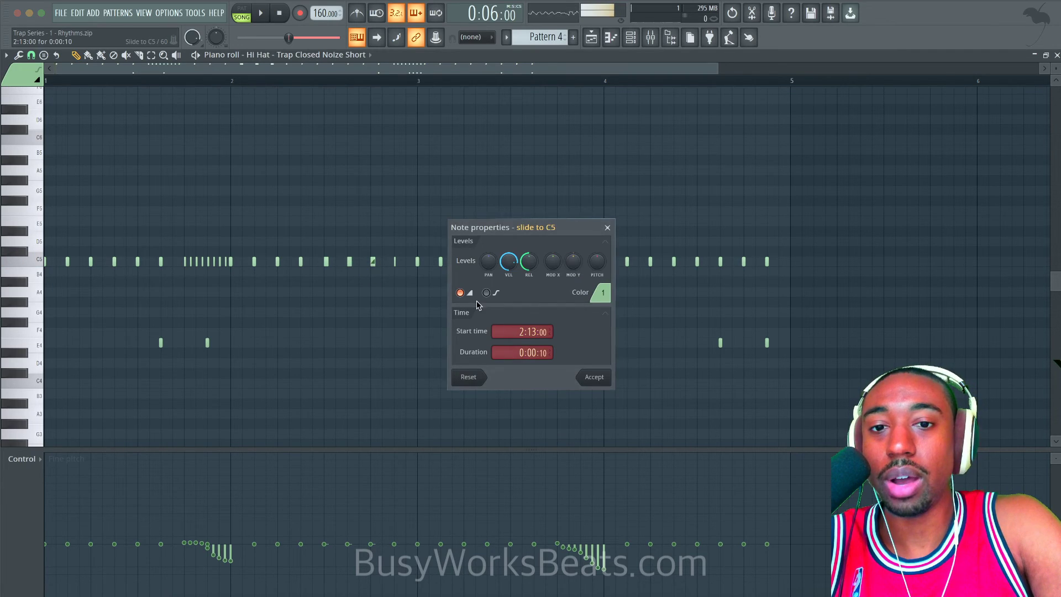
left_click(600, 378)
key("space")
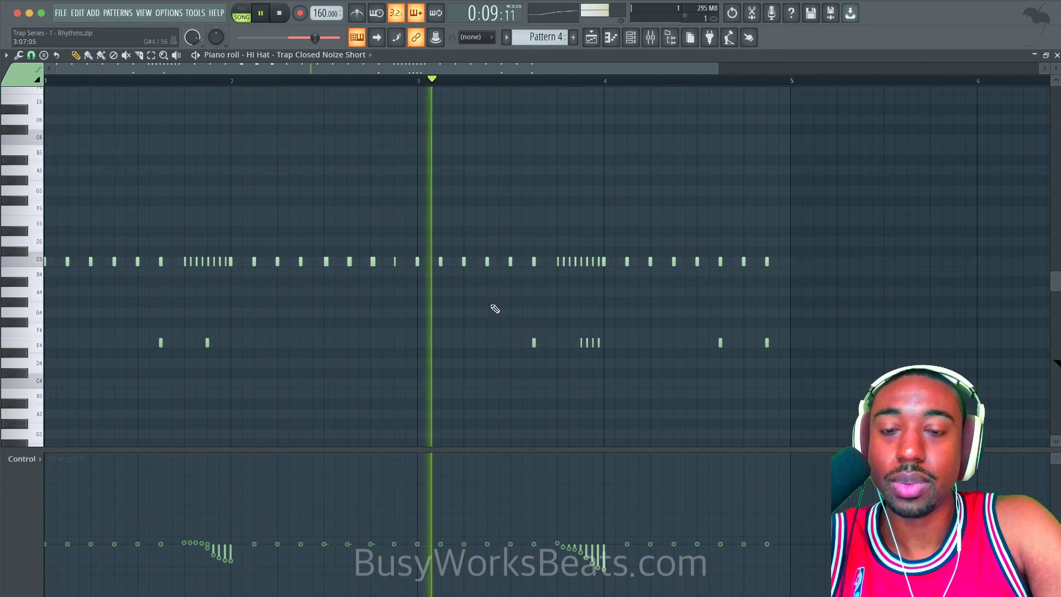
- Turn off the slide property of the short C5 note at 2:15:00
key("space")
scroll(409, 265, "up", 4)
double_click(389, 264)
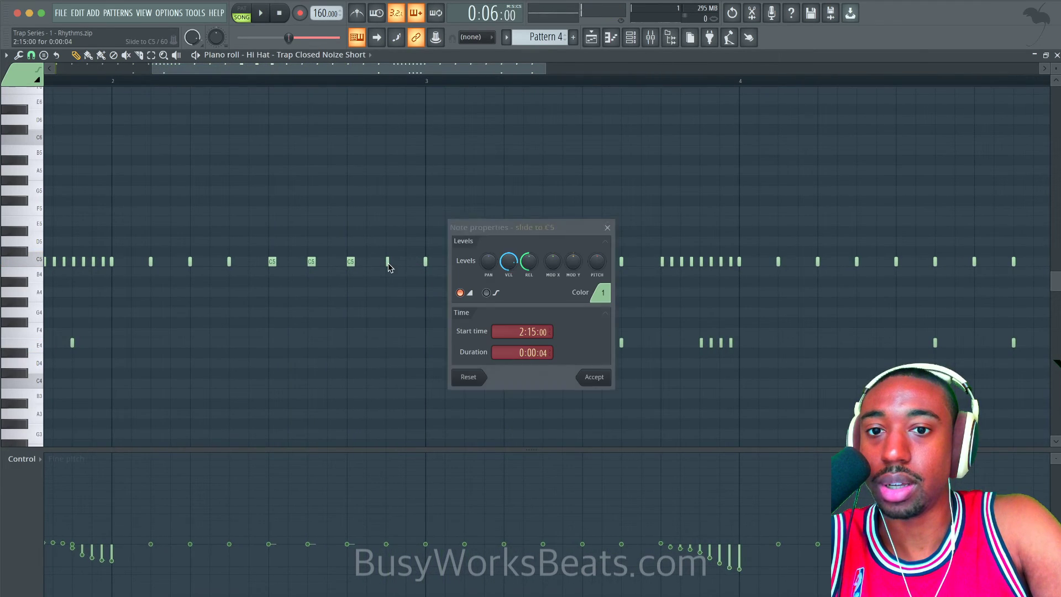
left_click(460, 292)
left_click(595, 378)
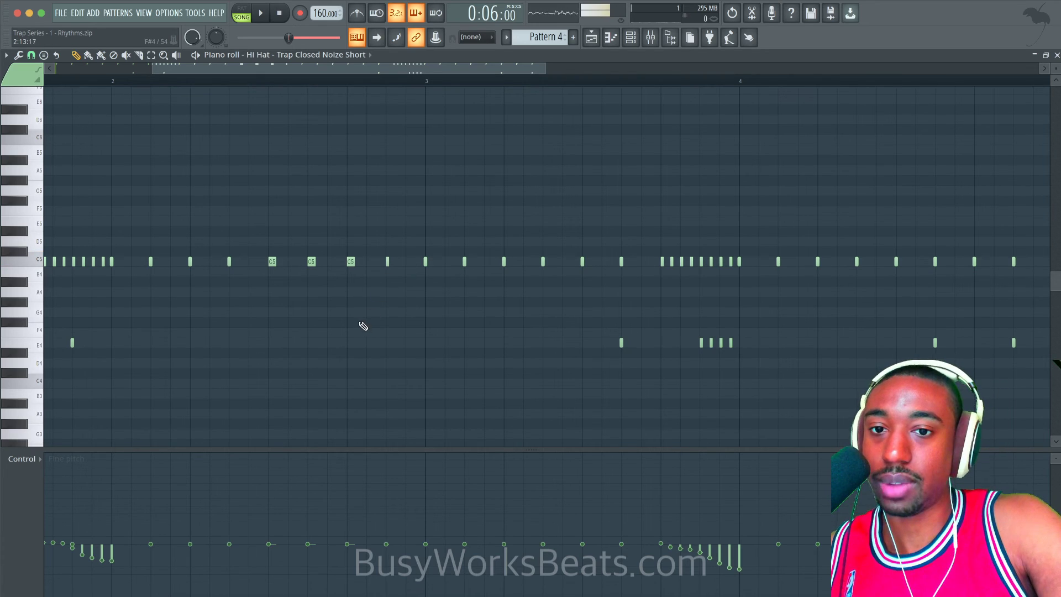
left_click(341, 311)
right_click(328, 313)
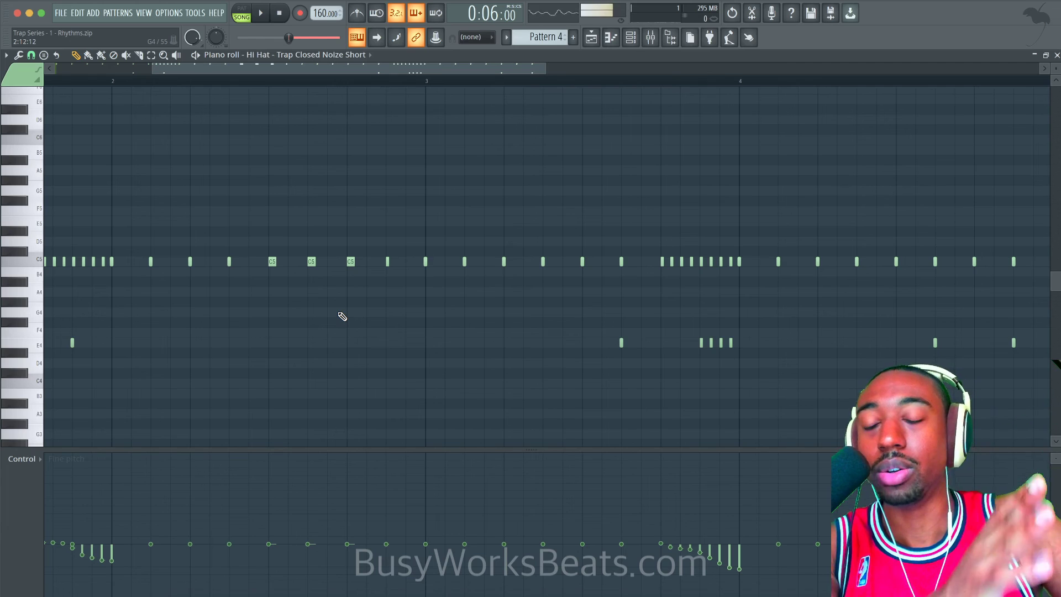
scroll(343, 317, "down", 2)
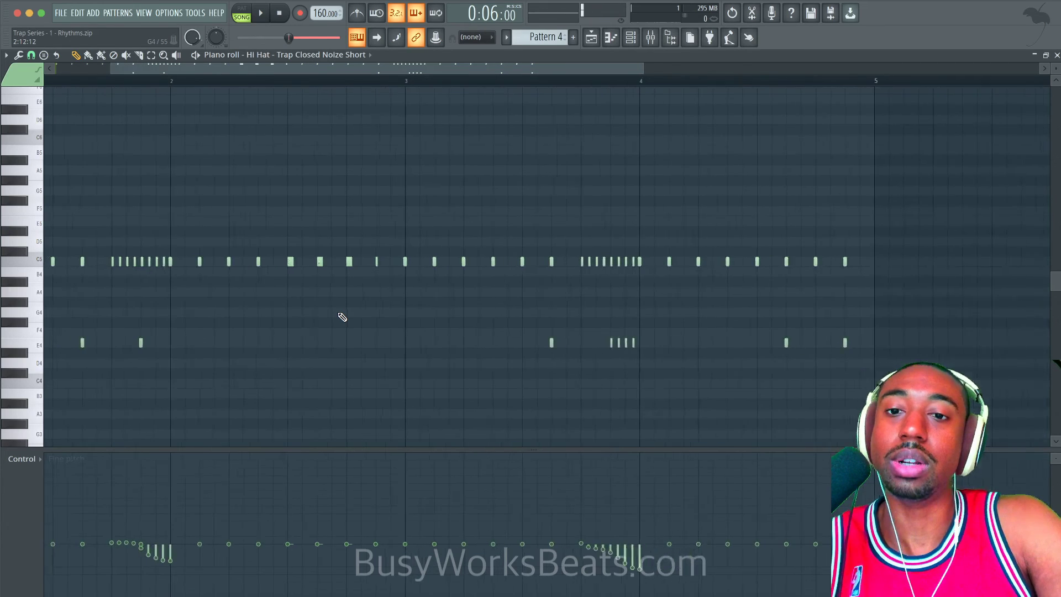
scroll(398, 258, "up", 1)
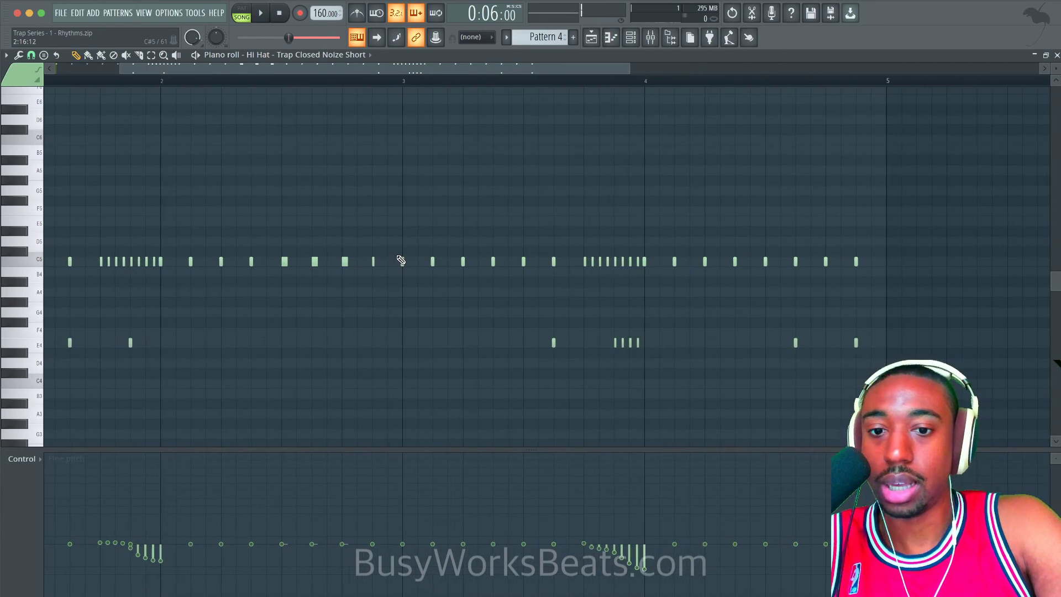
- Audition the edited hi-hat pattern and reopen the Hi Hat piano roll from the channel rack
key("space")
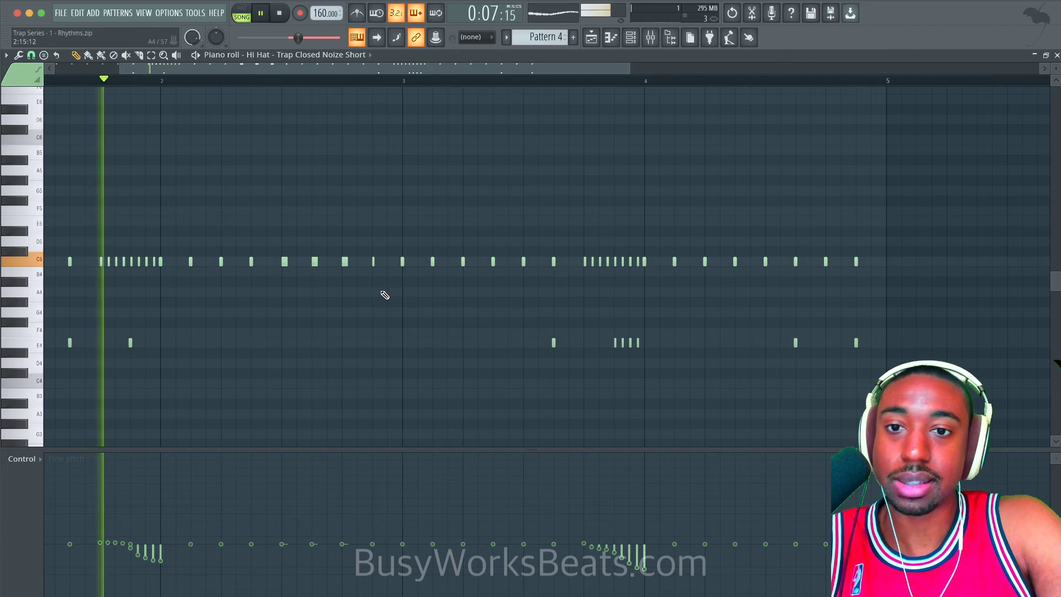
scroll(327, 331, "down", 2)
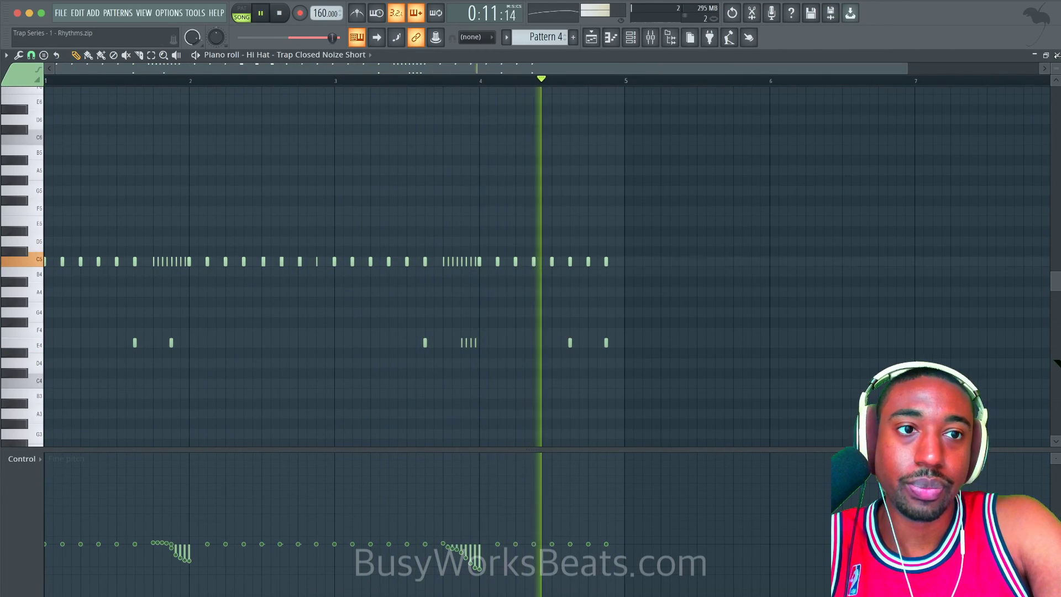
left_click(1057, 55)
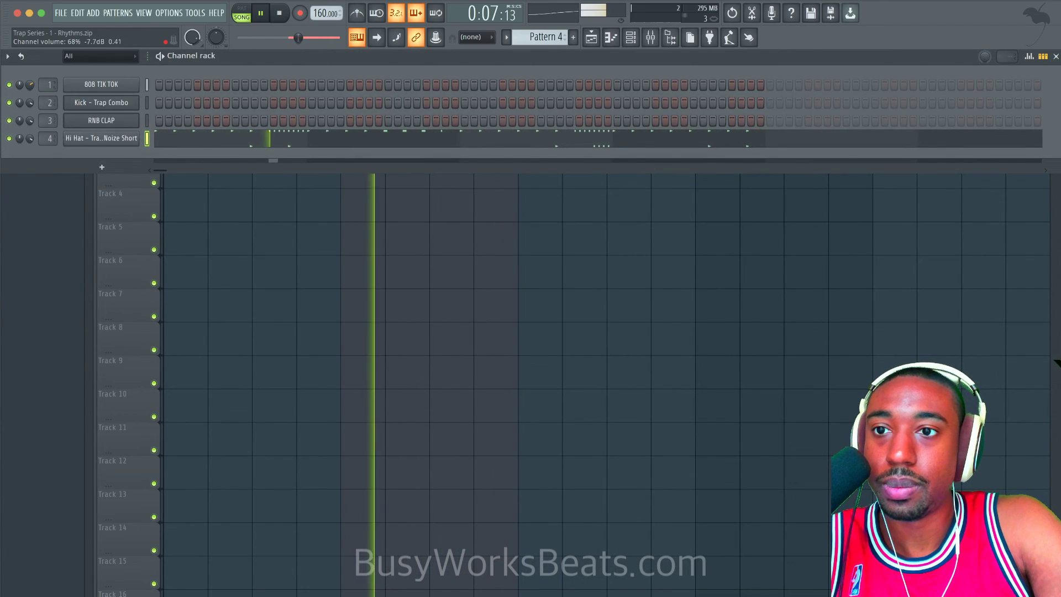
left_click(243, 140)
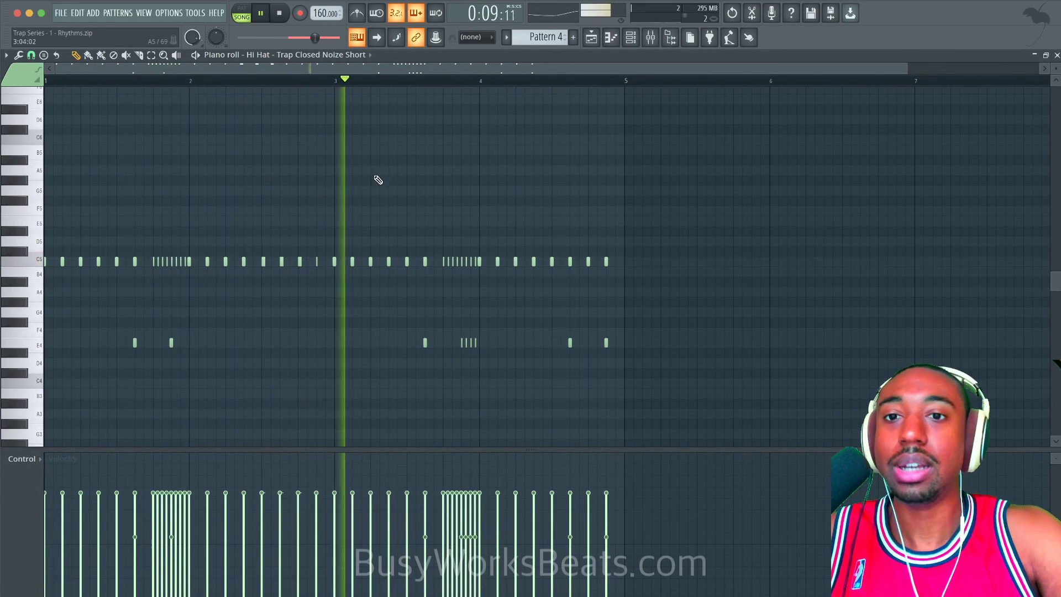
- Set the Hi Hat channel's fine time shift to 0:01 in its miscellaneous channel settings, and close the channel window
left_click(1057, 56)
left_click(101, 138)
left_click(173, 191)
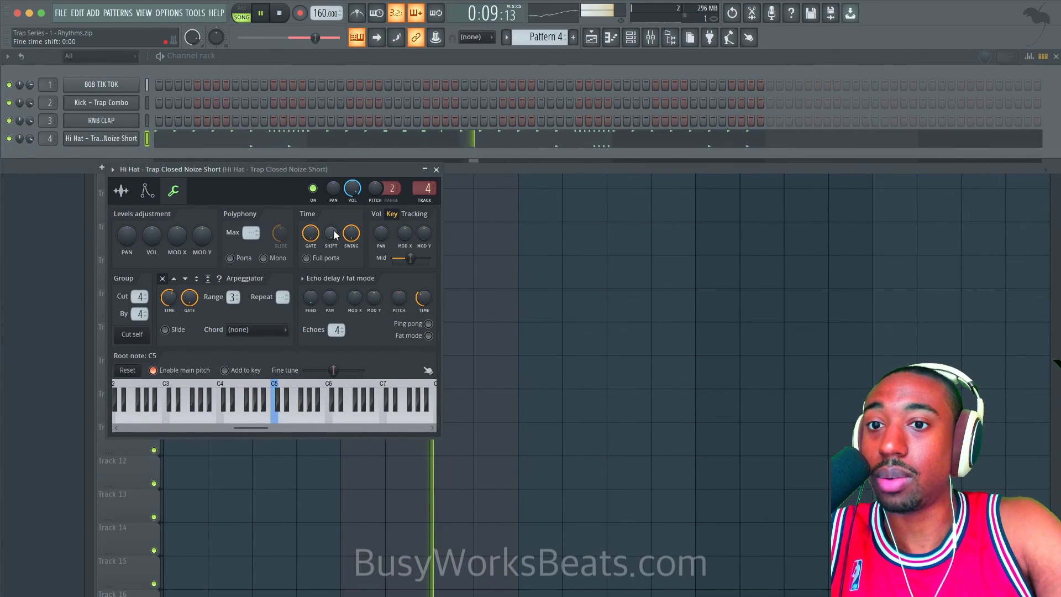
left_click_drag(334, 231, 334, 213)
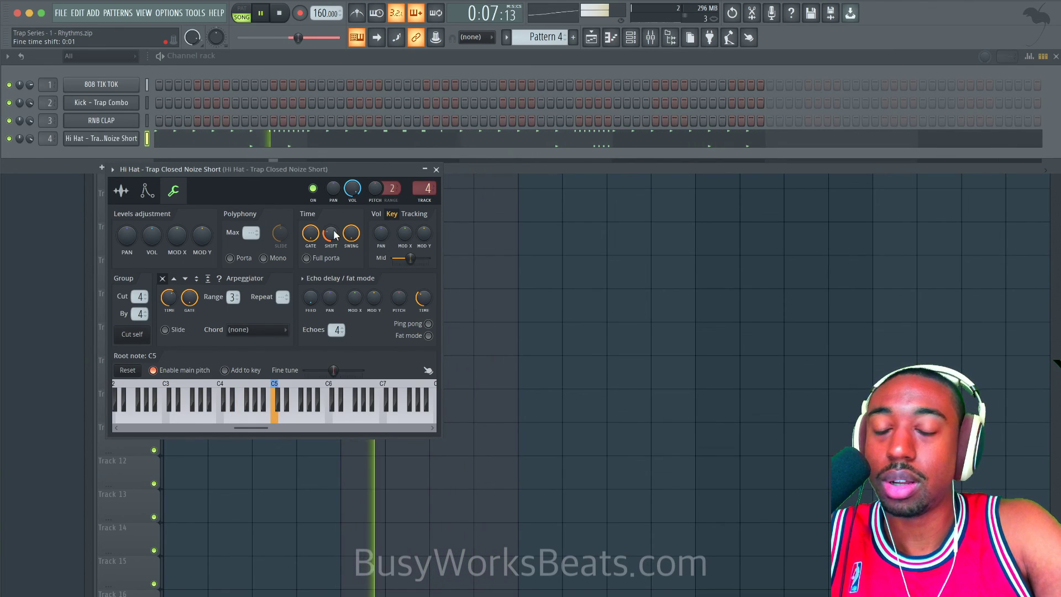
left_click(436, 169)
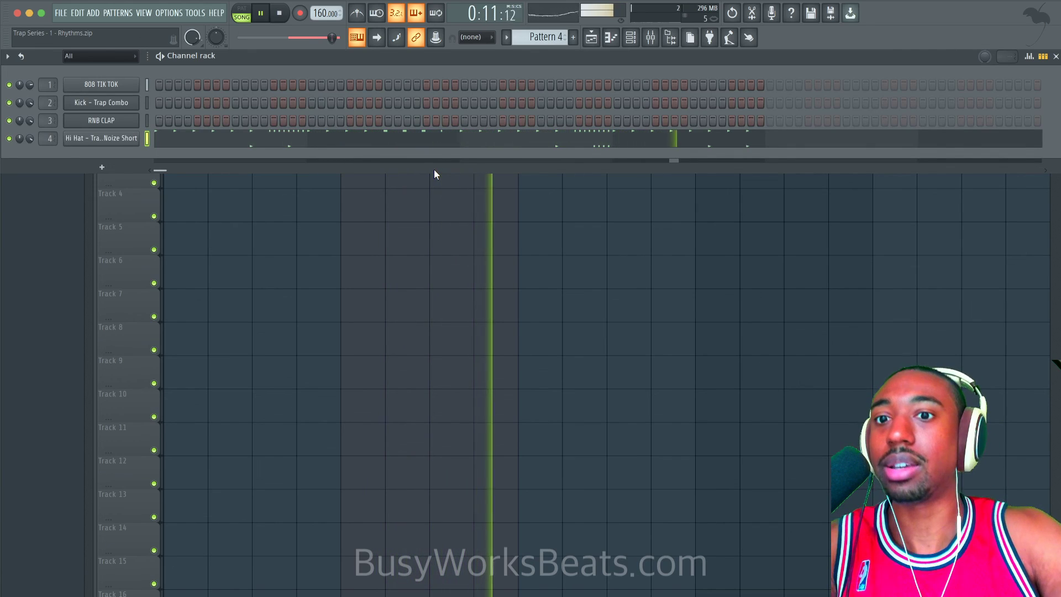
- Stop playback, return to the playlist and clear the time selection over bars 5 to 8
key("space")
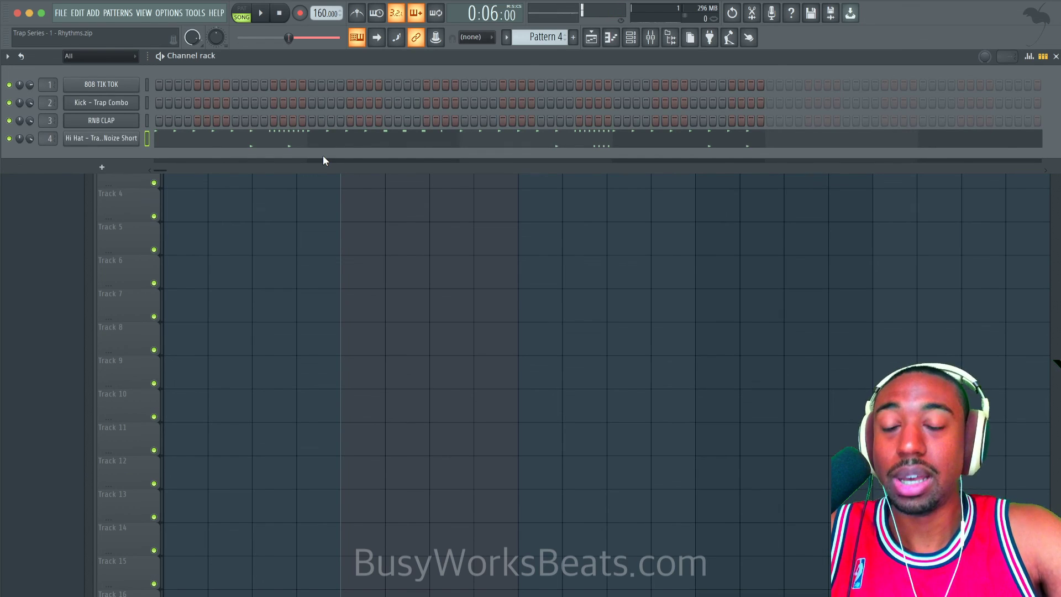
left_click(326, 201)
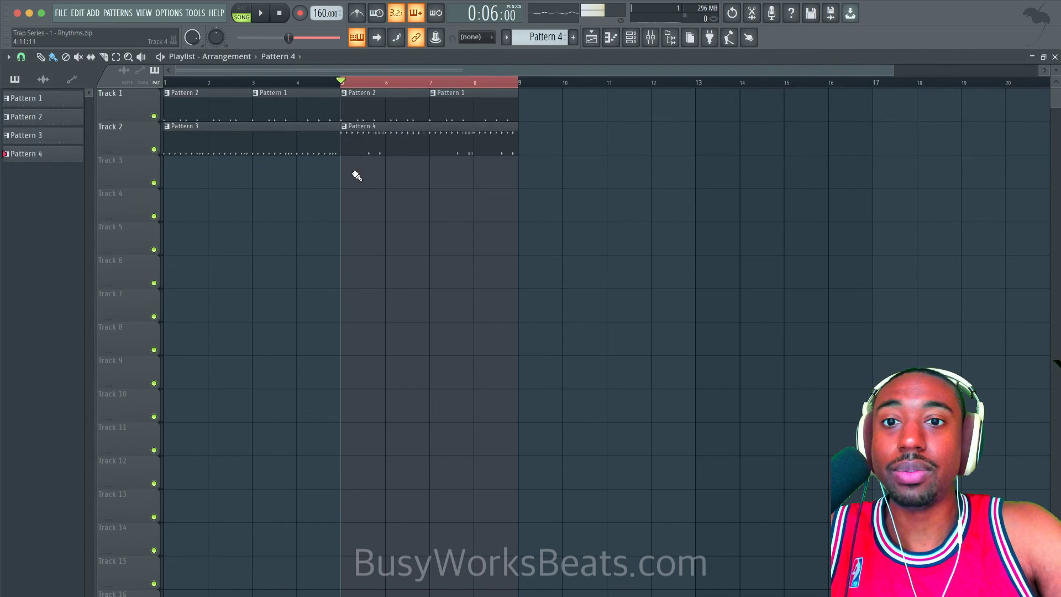
left_click(378, 82)
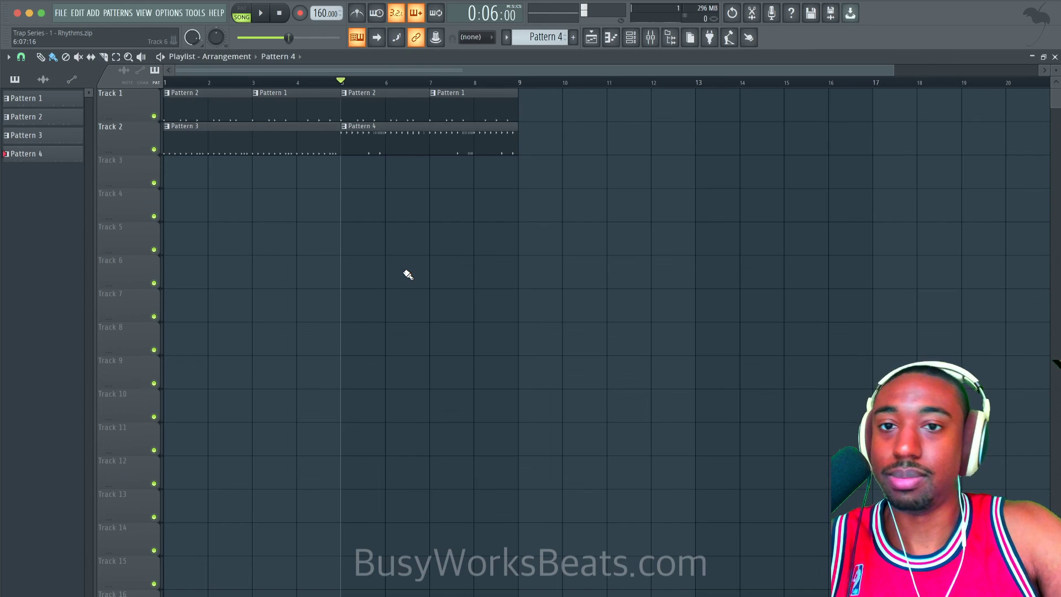
- Save the project as a new zipped song file named "Trap Series - 2 - Hi Hats" in Project Files
key("super+shift+s")
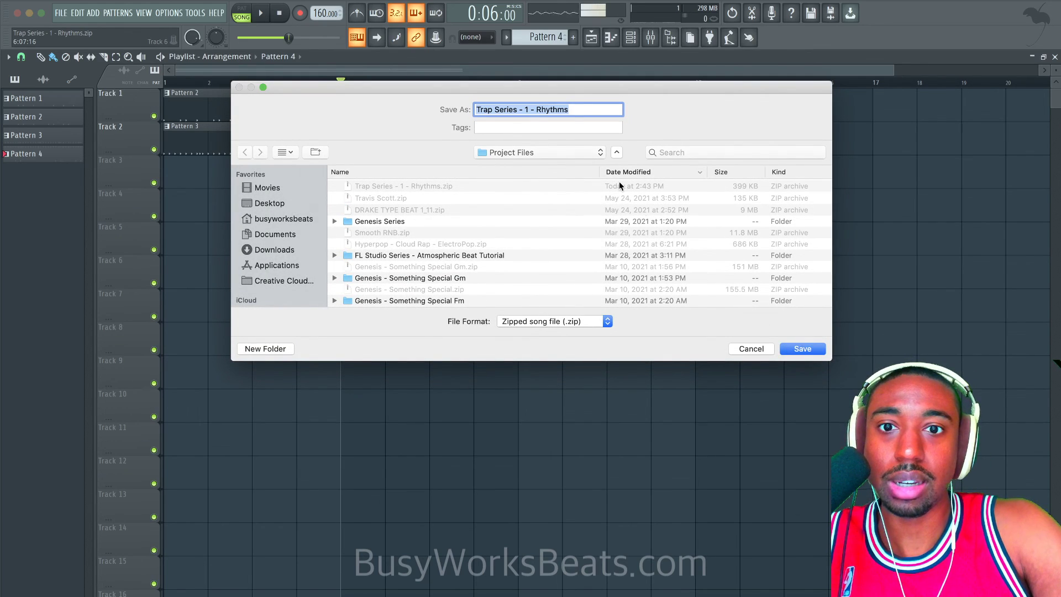
left_click_drag(579, 110, 557, 110)
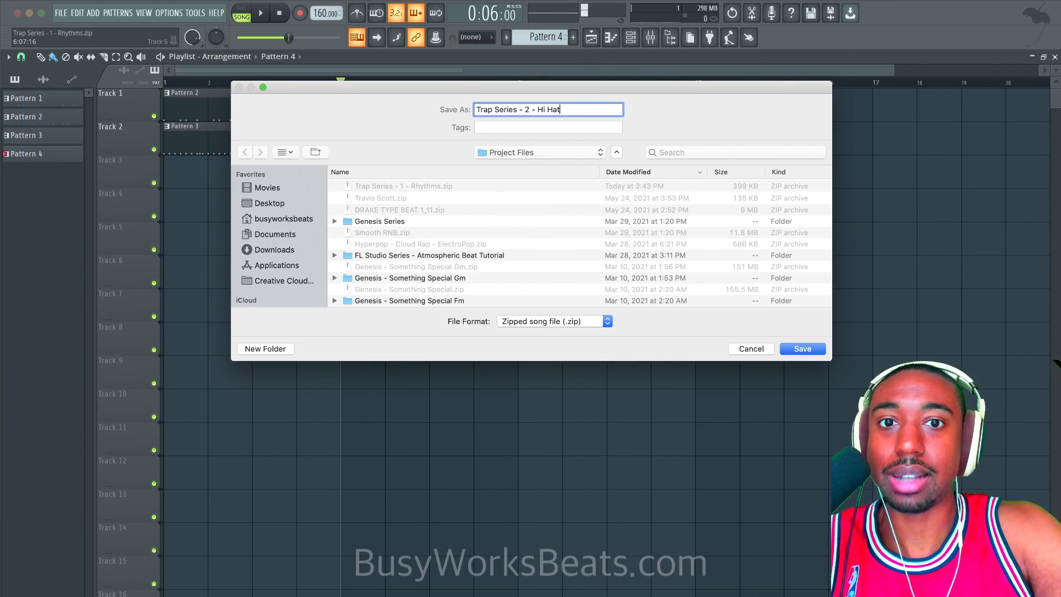
type("s")
key("Return")
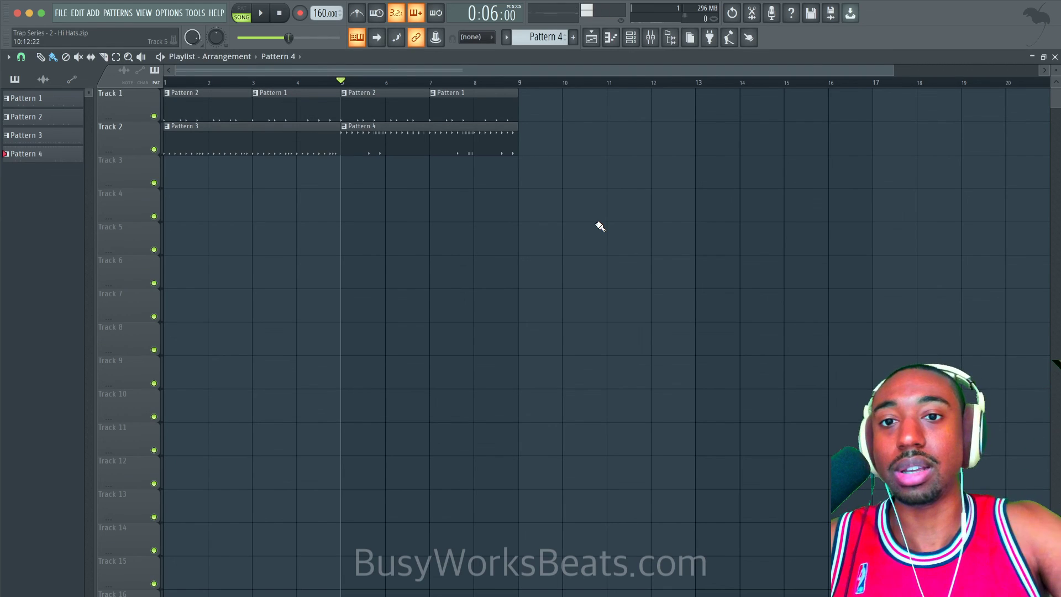
left_click(600, 227)
right_click(598, 228)
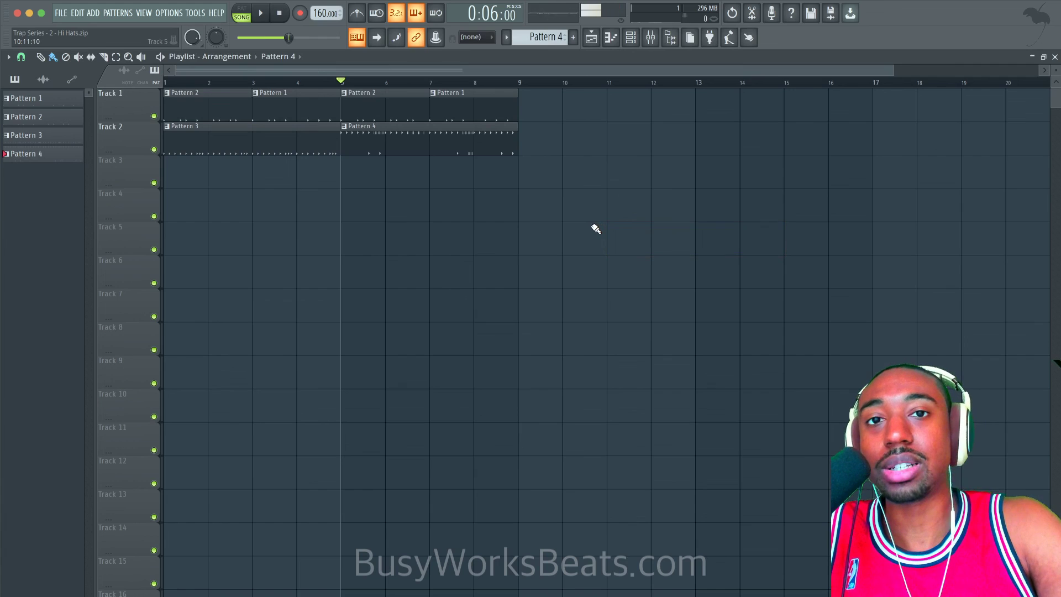